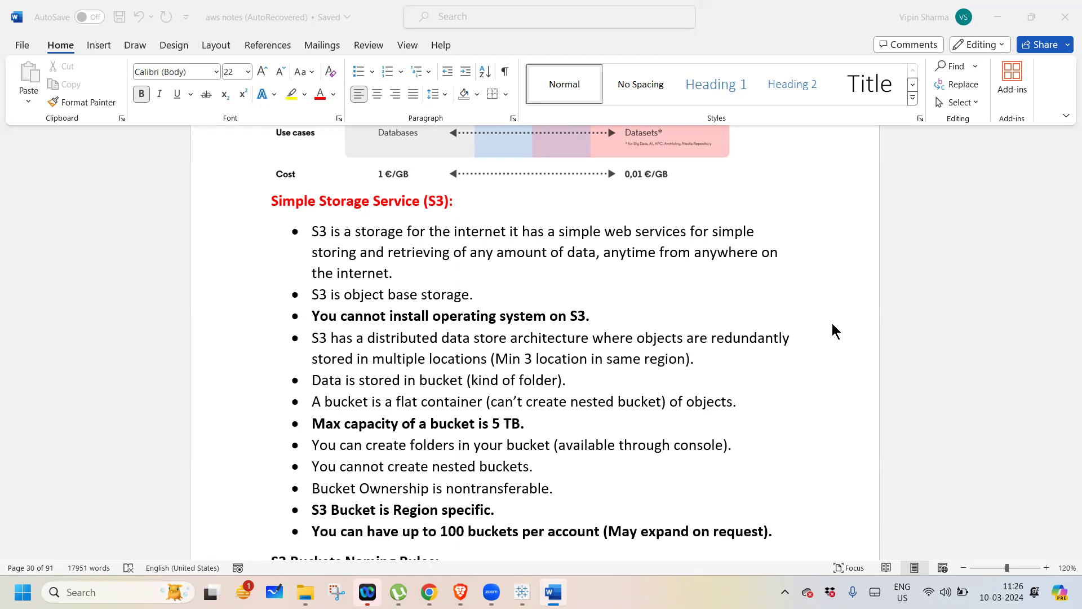
- Review the S3 bucket naming rules in the AWS notes, including name length, labels and allowed characters
left_click(908, 393)
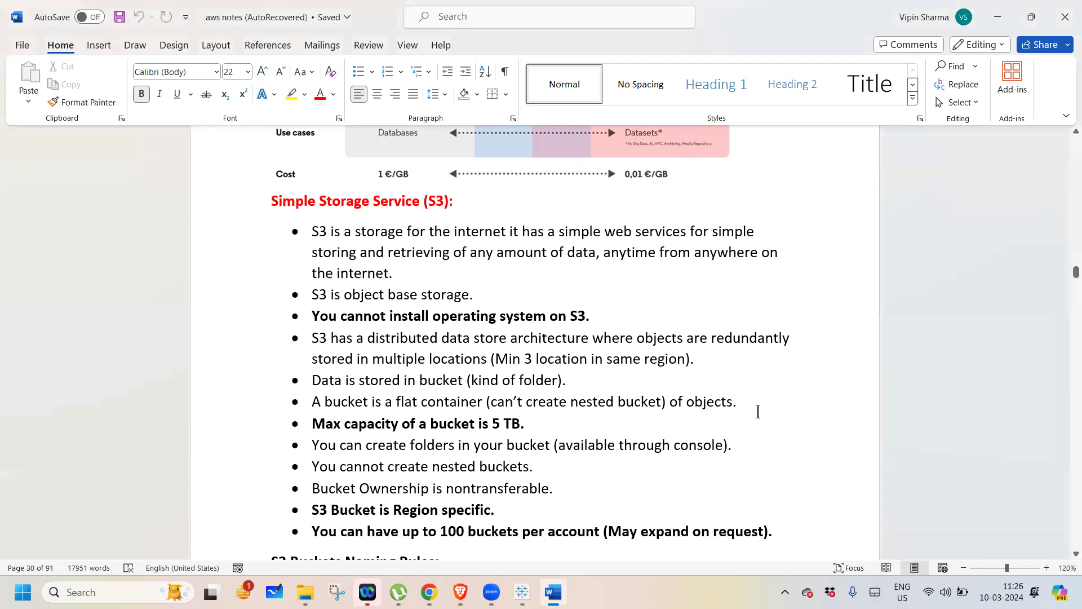
left_click(661, 444)
key("Down")
key("Down")
key("Down")
key("Down")
key("Down")
key("Down")
key("Down")
key("Down")
key("Down")
key("Down")
key("Down")
key("Down")
key("Down")
key("Down")
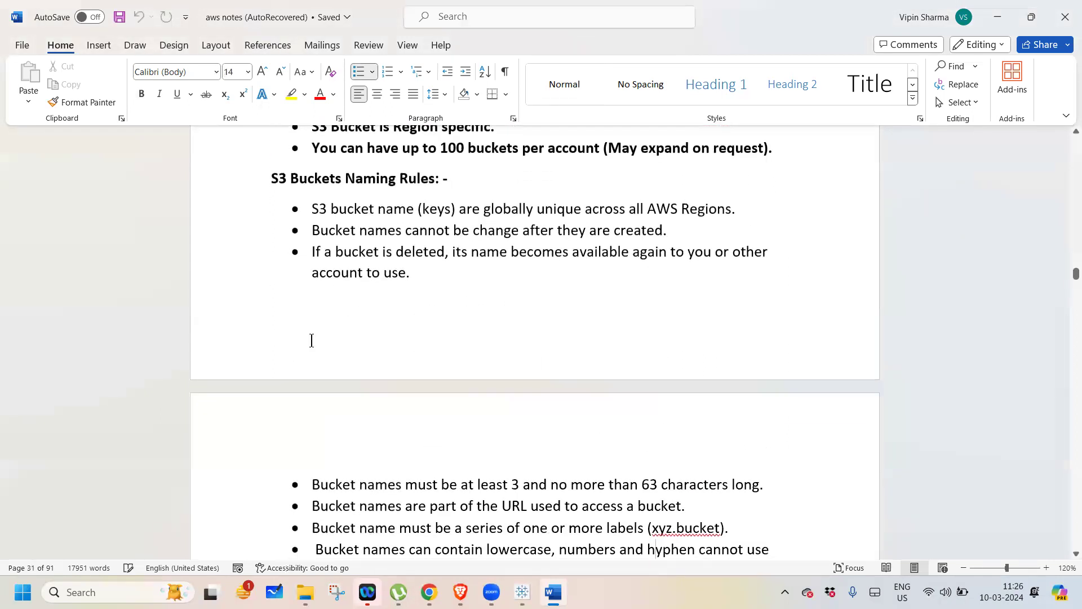
key("Down")
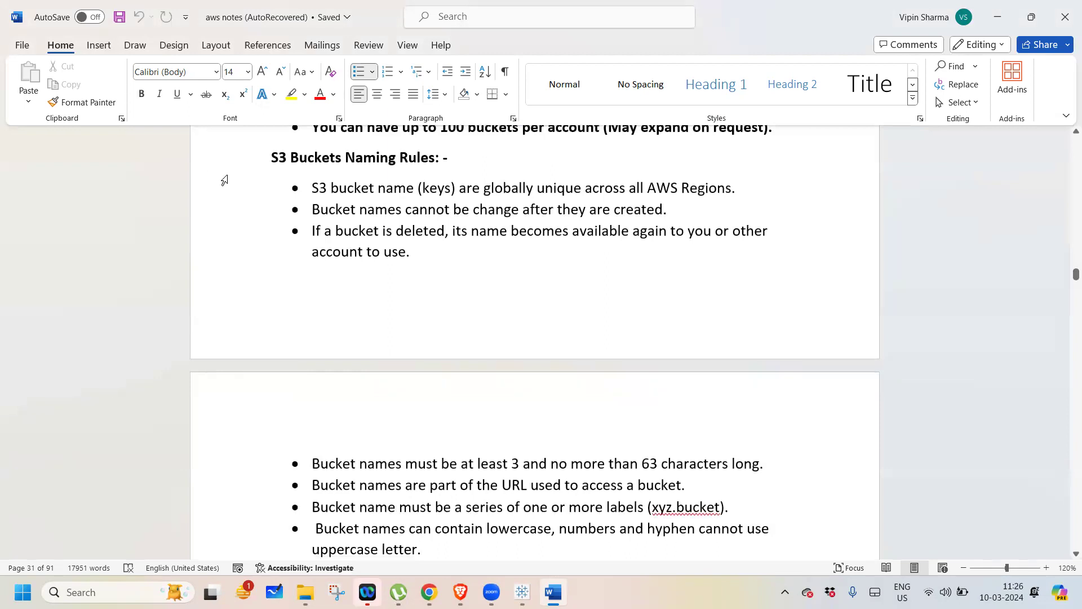
left_click_drag(493, 465, 692, 469)
key("Down")
key("Down")
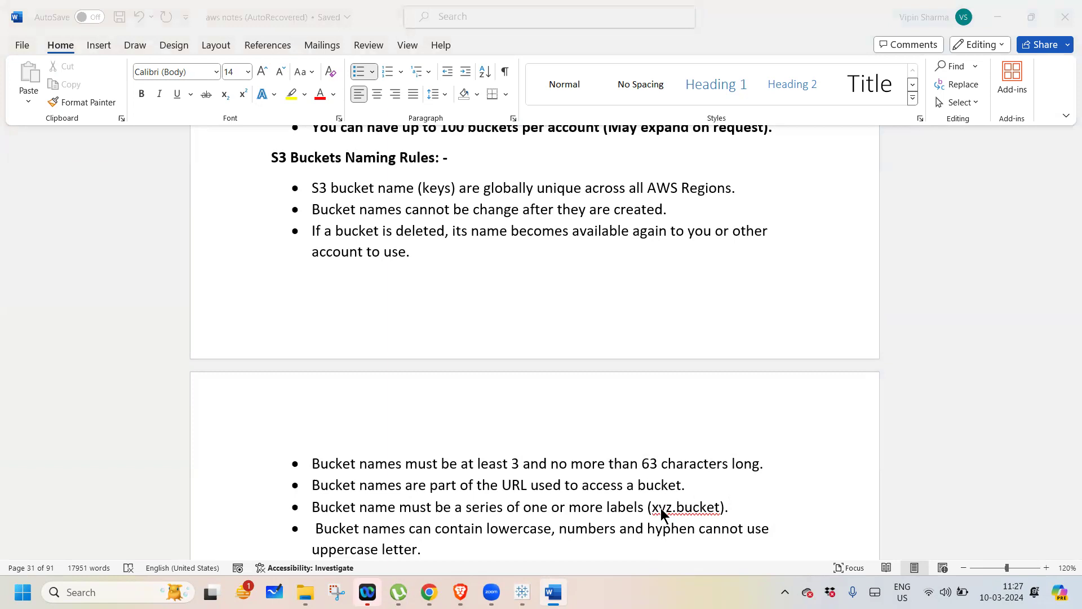
key("Down")
key("Down")
key("Down")
key("Down")
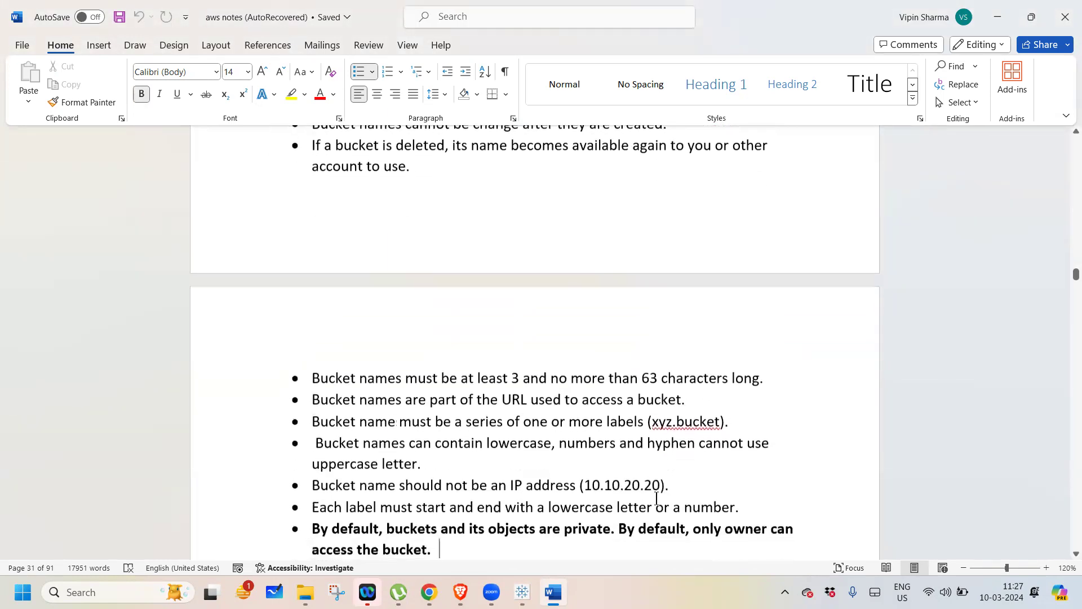
- Review the S3 bucket sub-resources in the notes: Lifecycle, Website, Versioning and Access control list
key("Down")
key("Down")
key("Down")
key("Down")
key("Down")
key("Down")
key("Down")
key("Down")
key("Down")
key("Down")
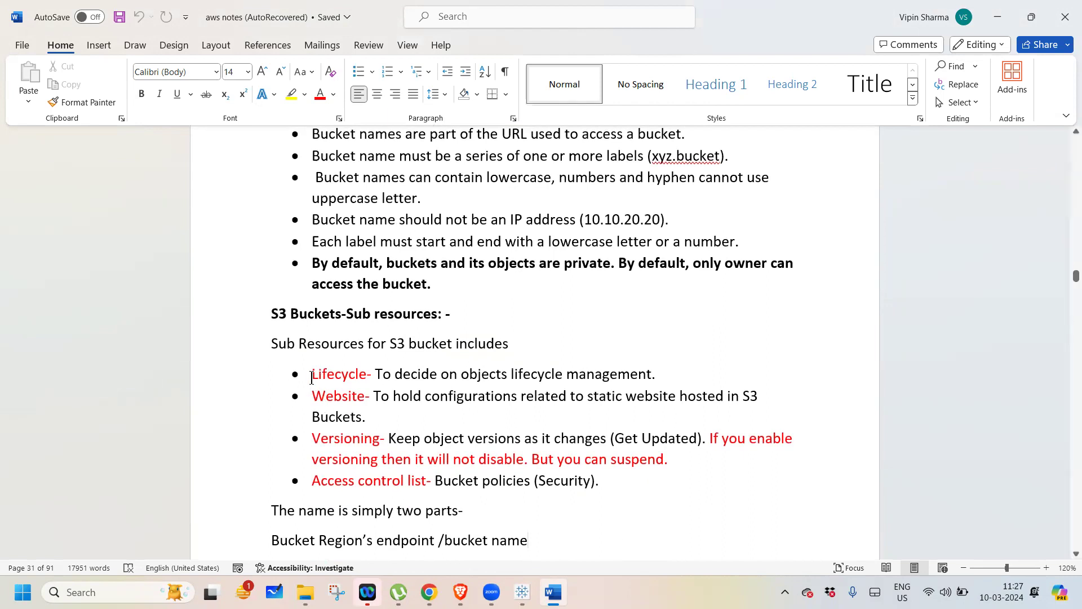
left_click_drag(314, 384, 367, 376)
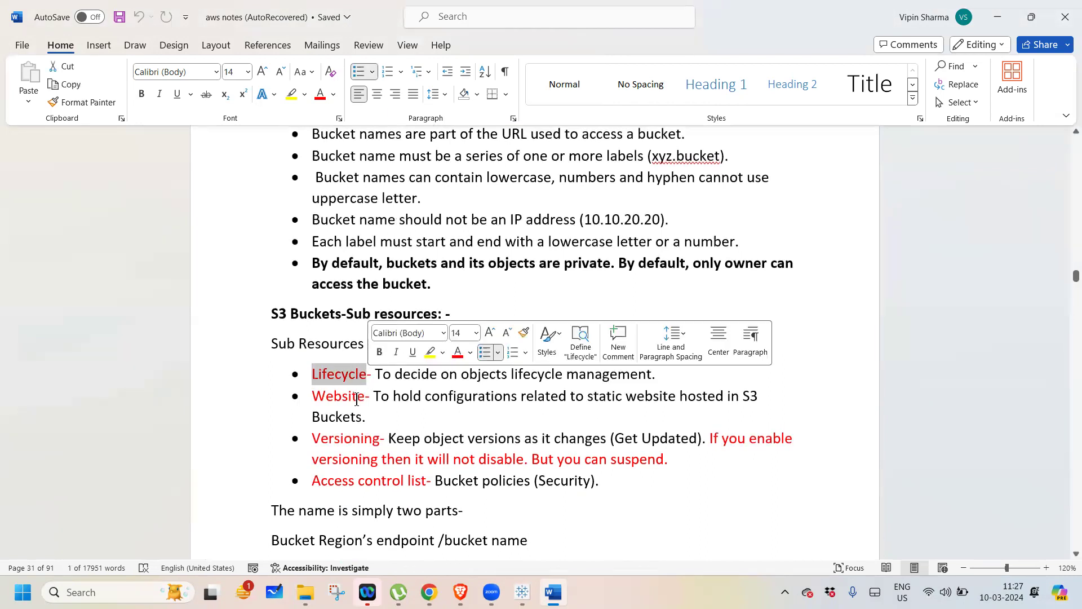
left_click_drag(313, 394, 369, 395)
left_click_drag(314, 440, 386, 441)
left_click_drag(314, 483, 434, 483)
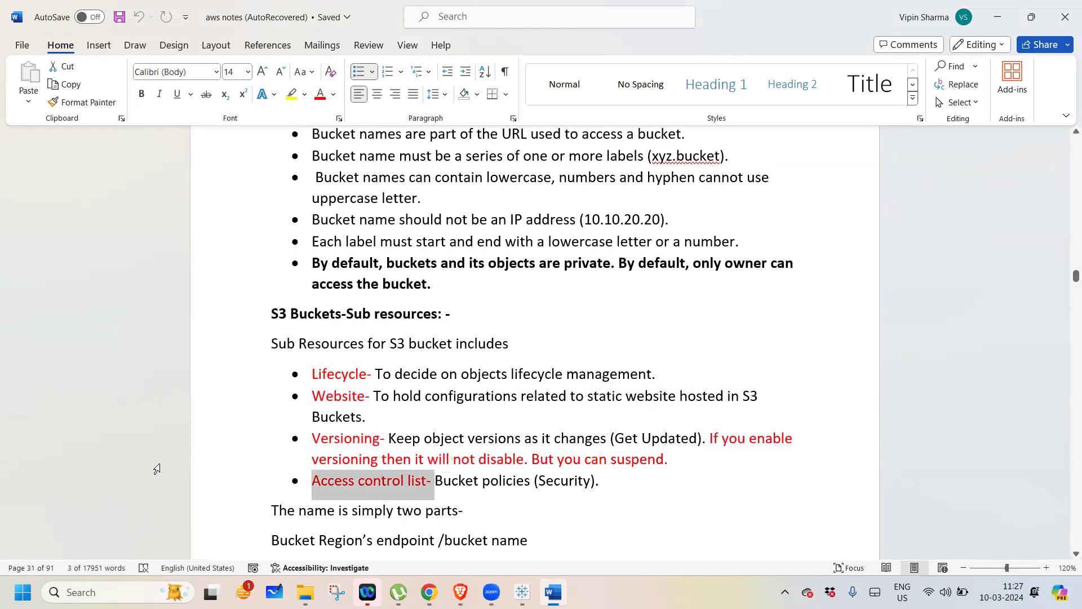
left_click_drag(389, 442, 703, 438)
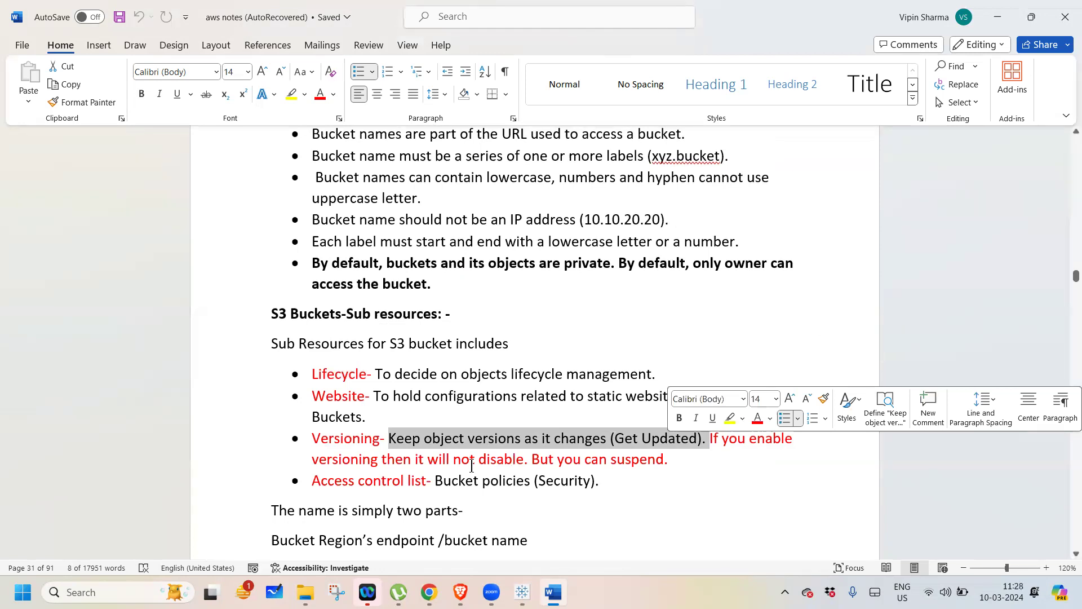
- Look through the notes on the bucket endpoint name, S3 objects and cross-account bucket permissions
left_click(452, 478)
key("Down")
key("Down")
key("Down")
key("Down")
key("Down")
key("Down")
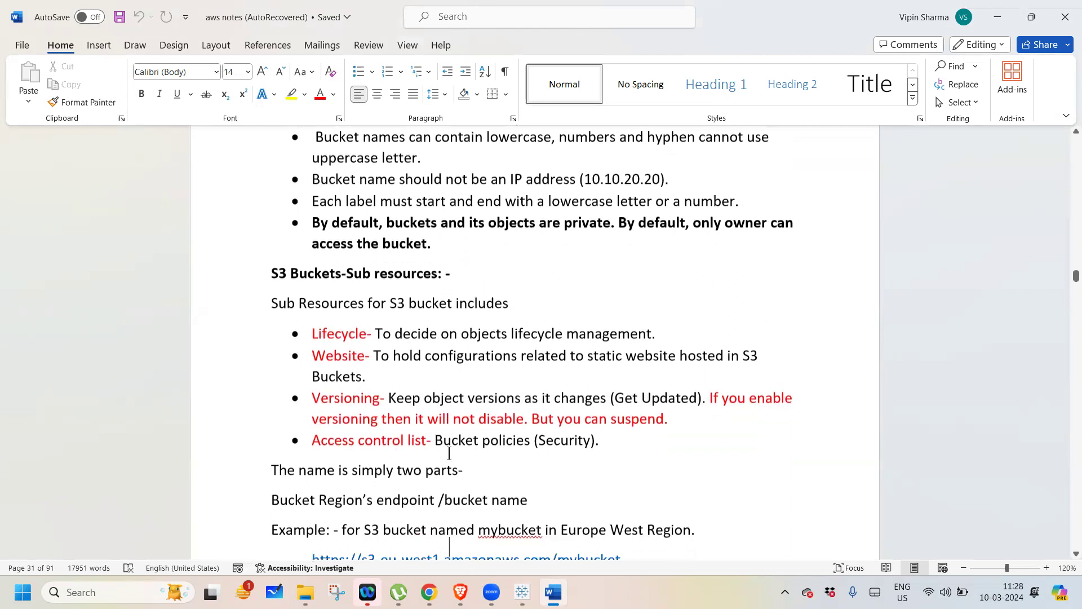
key("Down")
key("Down")
key("Down")
key("Down")
key("Down")
key("Down")
key("Down")
key("Down")
key("Down")
key("Down")
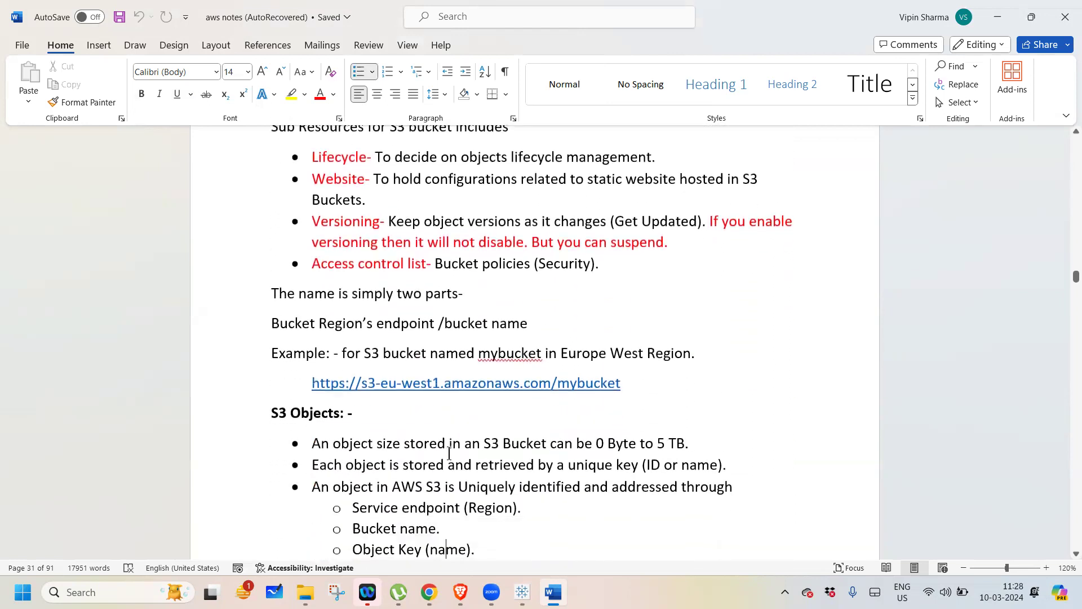
key("Down")
key("Down")
key("Down")
key("Down")
key("Down")
key("Down")
key("Down")
key("Down")
key("Down")
key("Down")
key("Down")
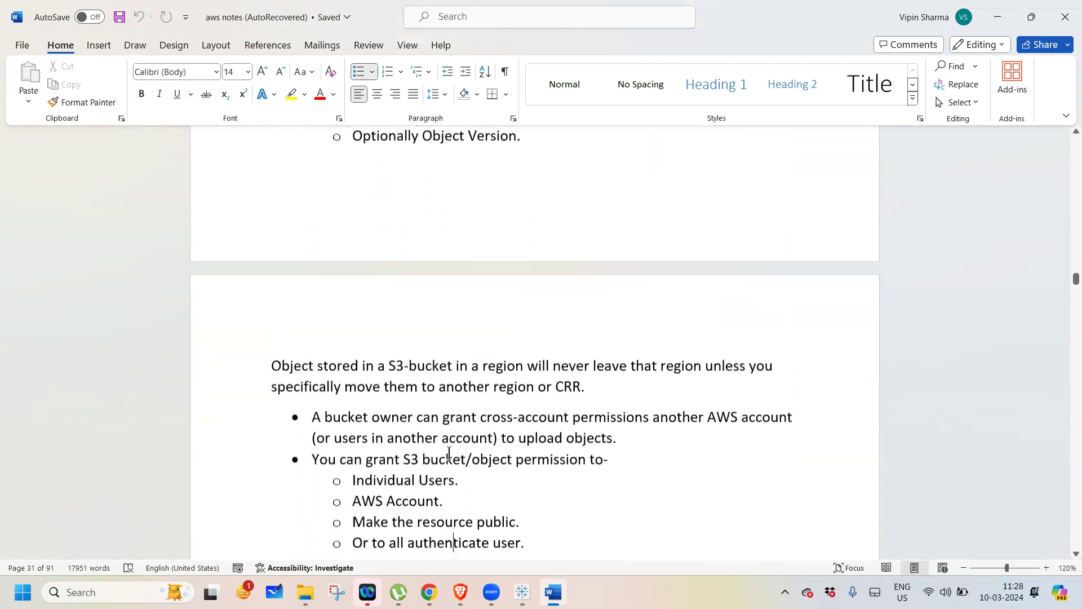
- Examine the S3 Bucket Versioning notes on deletion protection, data retention and archive, and suspending versioning once enabled
key("Down")
key("Down")
key("Down")
key("Down")
key("Down")
key("Down")
key("Down")
key("Down")
key("Down")
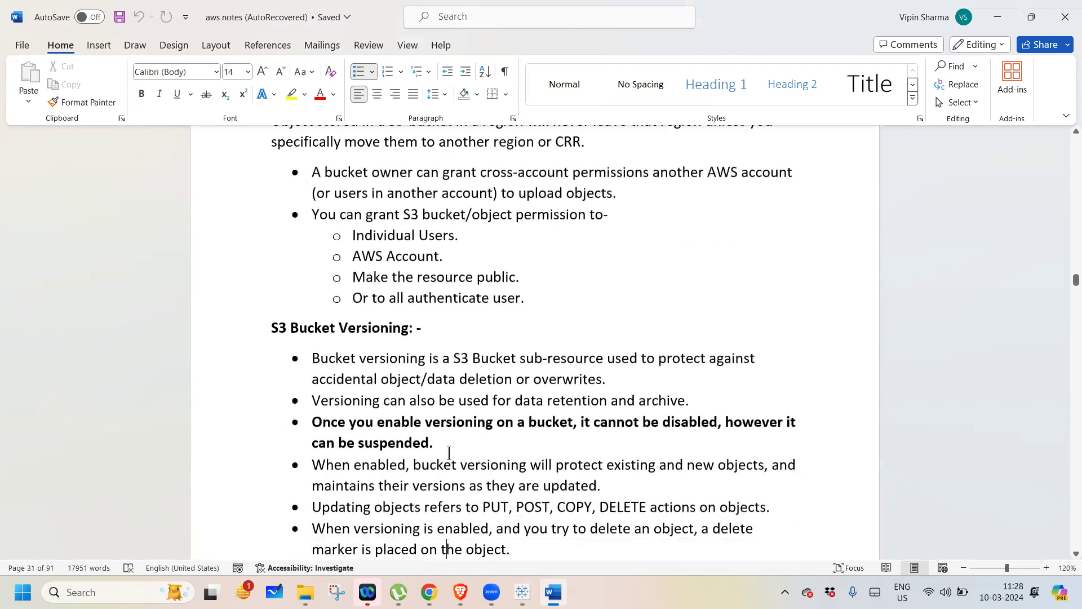
key("Down")
key("Down")
key("Down")
key("Down")
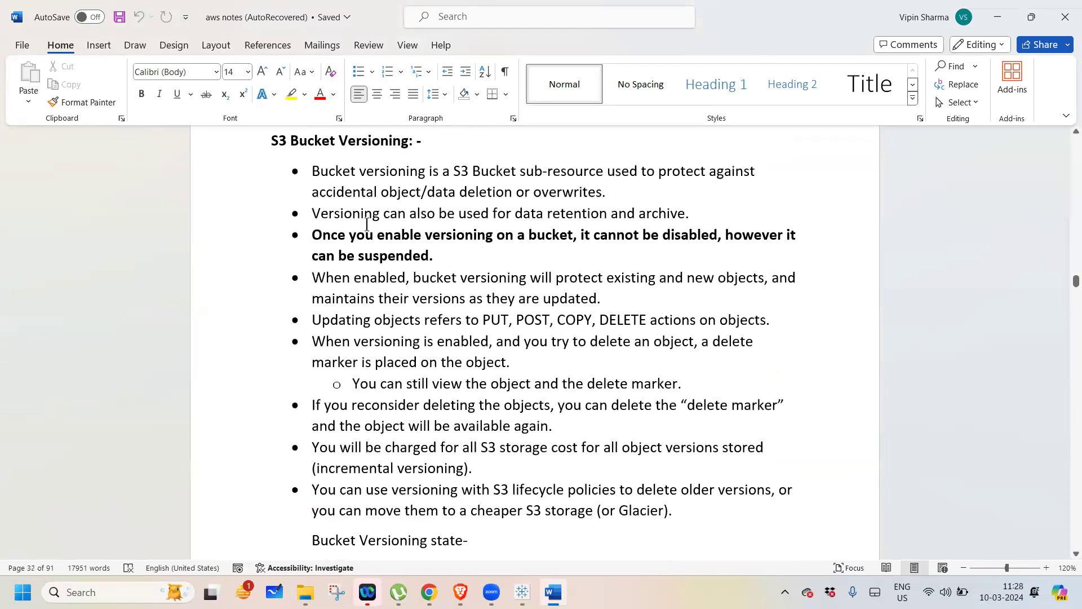
left_click_drag(314, 173, 717, 170)
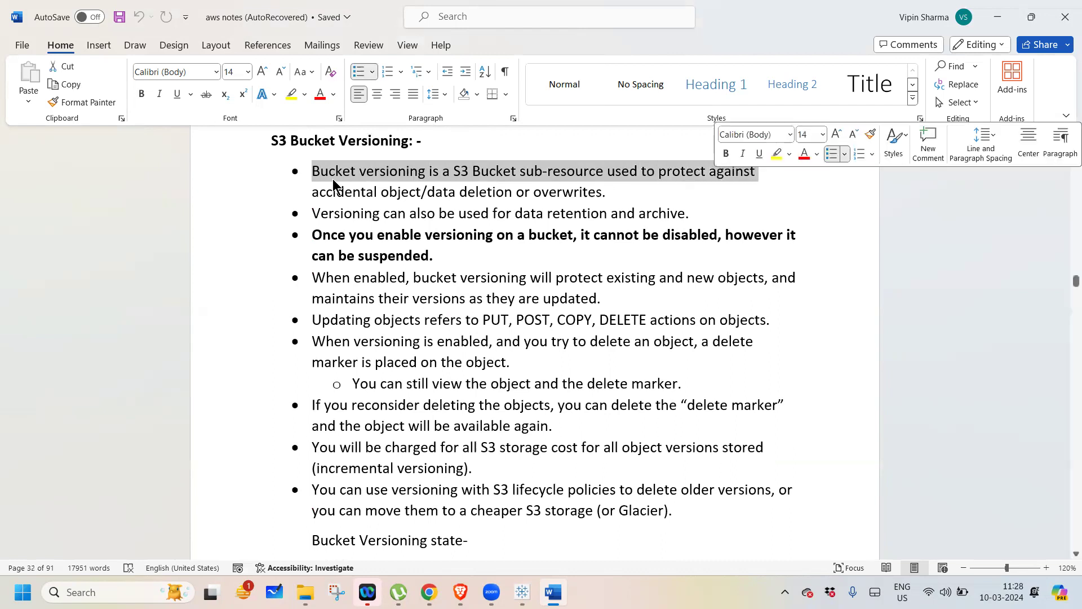
left_click_drag(319, 191, 580, 192)
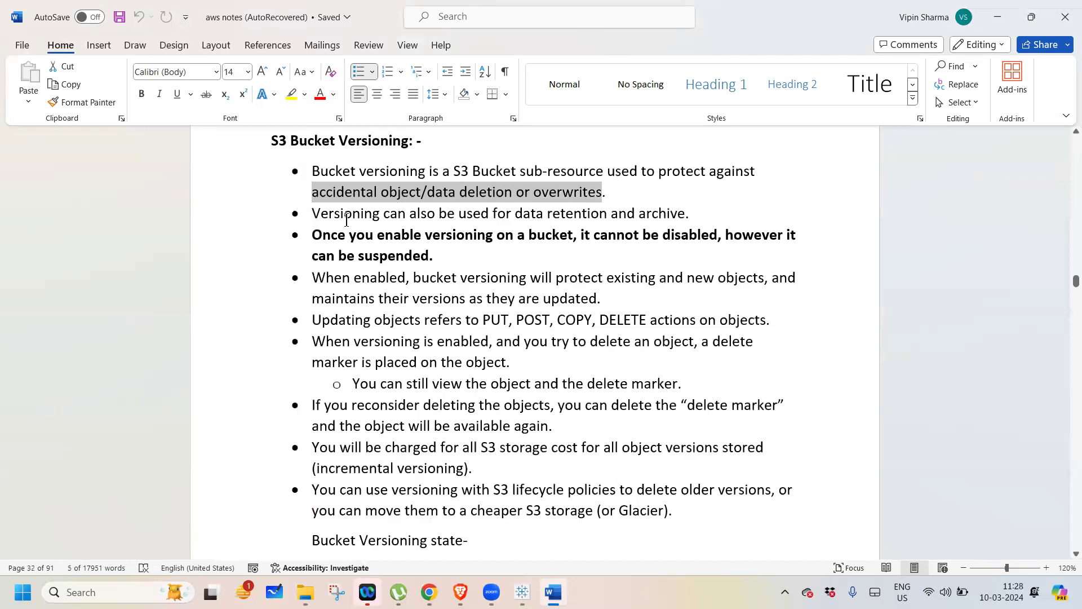
left_click_drag(313, 215, 695, 213)
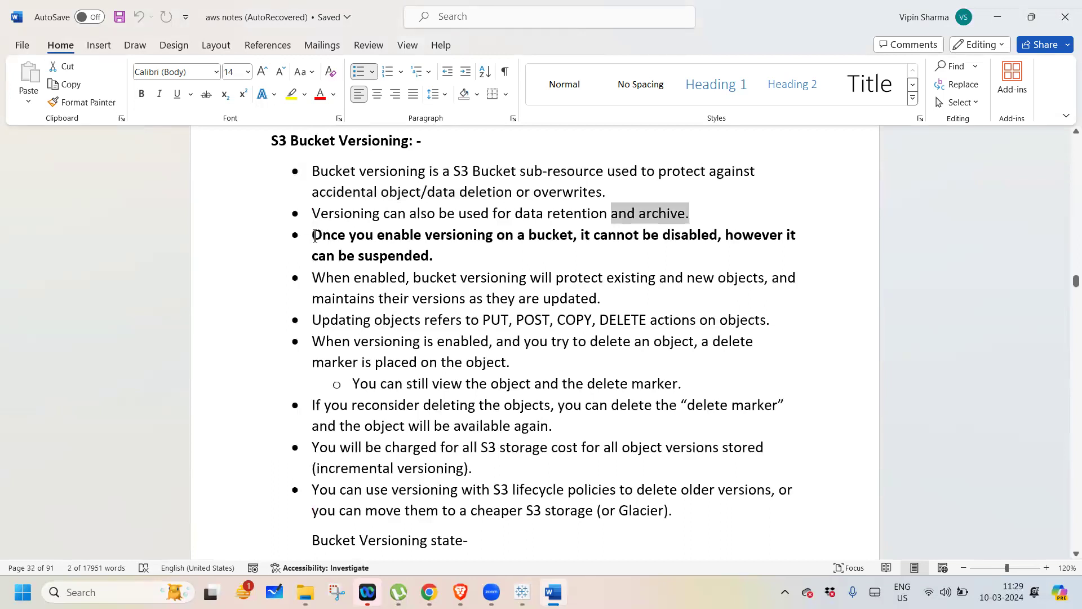
left_click_drag(315, 235, 570, 239)
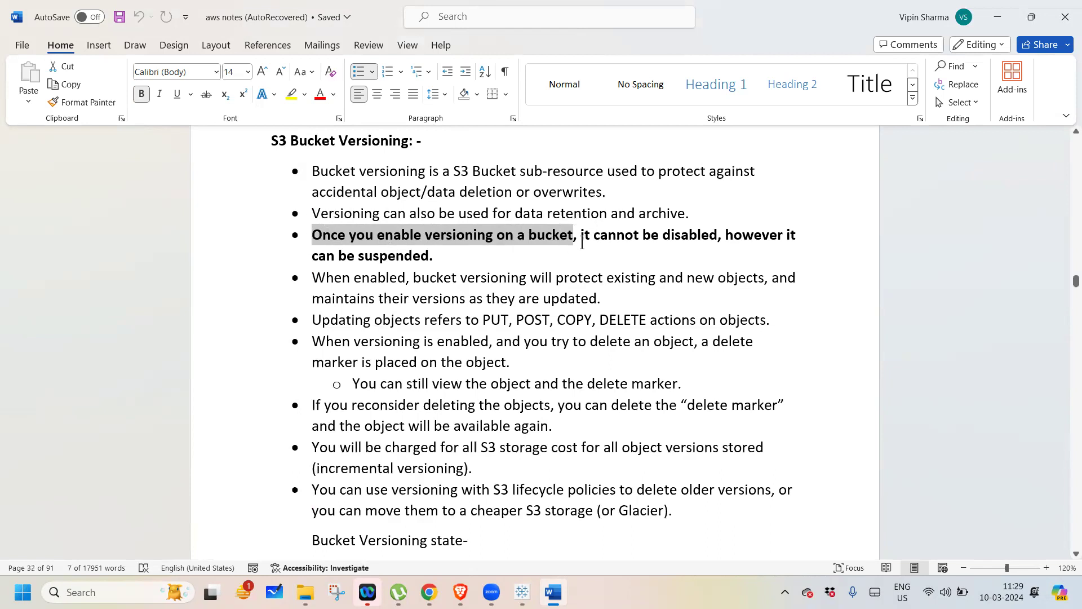
left_click_drag(582, 241, 655, 233)
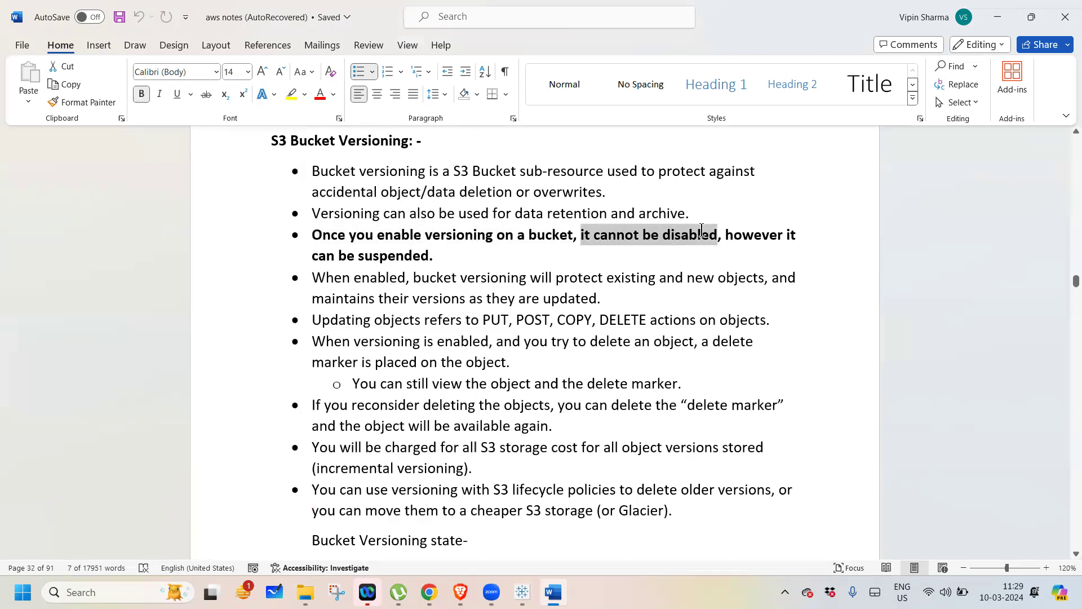
left_click_drag(727, 234, 807, 225)
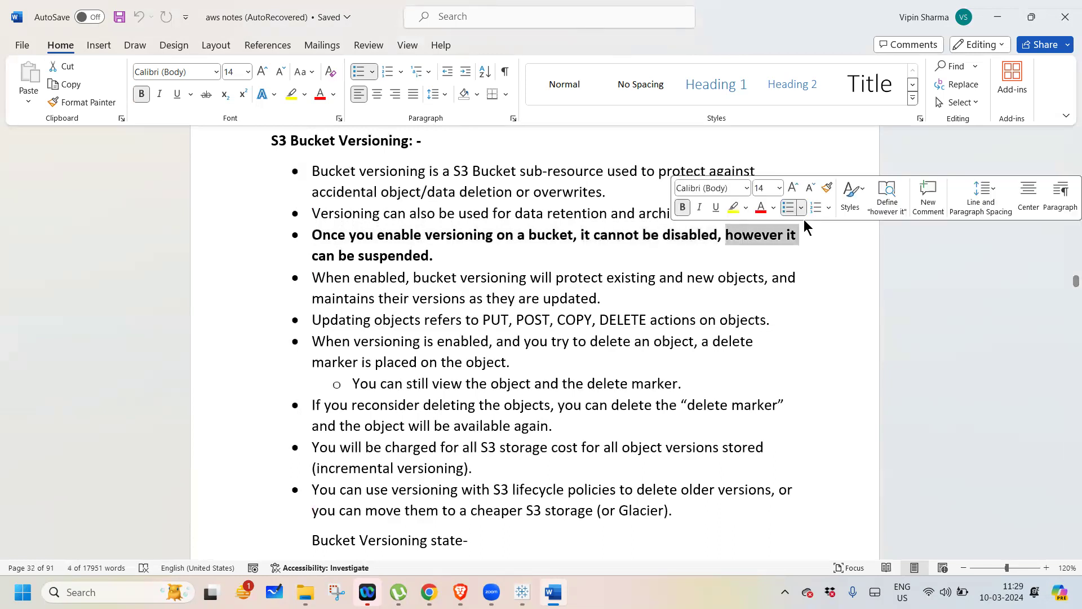
left_click_drag(313, 257, 412, 257)
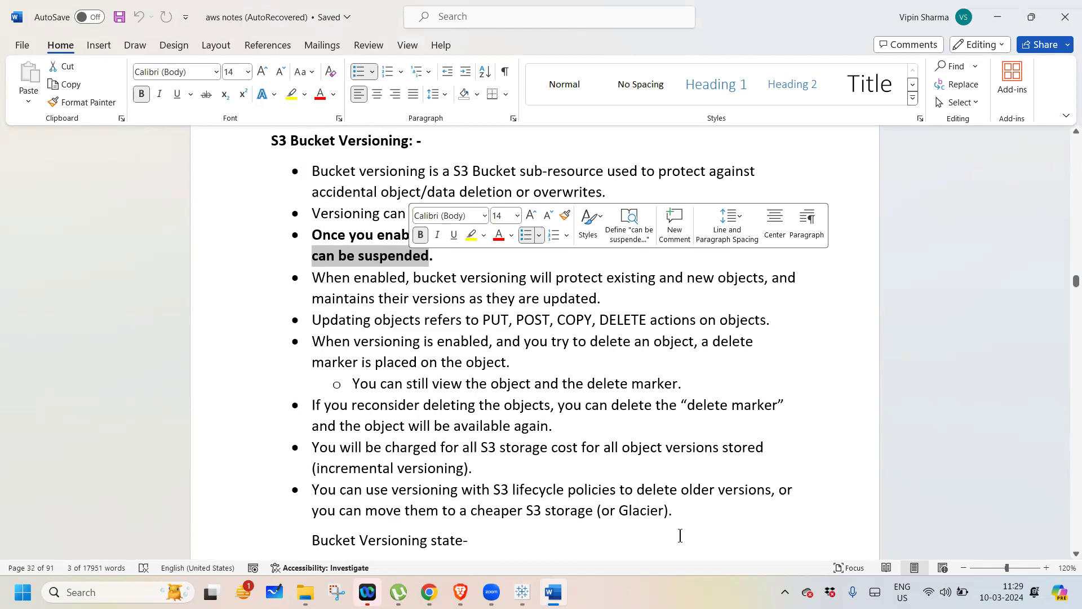
- Switch to the Amazon S3 console in Chrome and start a new bucket named codingbytes
left_click(429, 592)
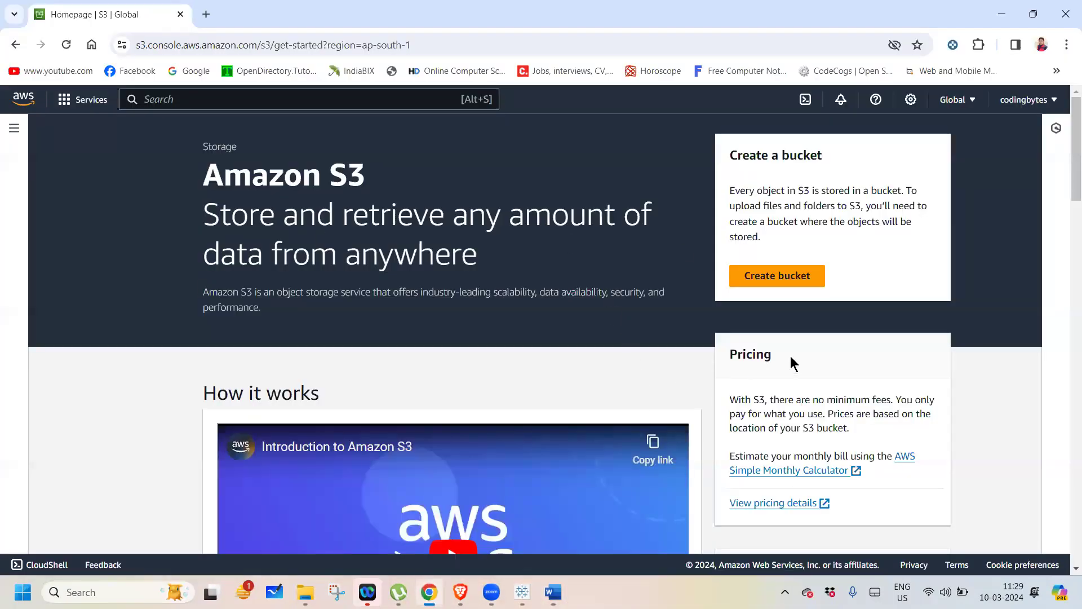
left_click(769, 275)
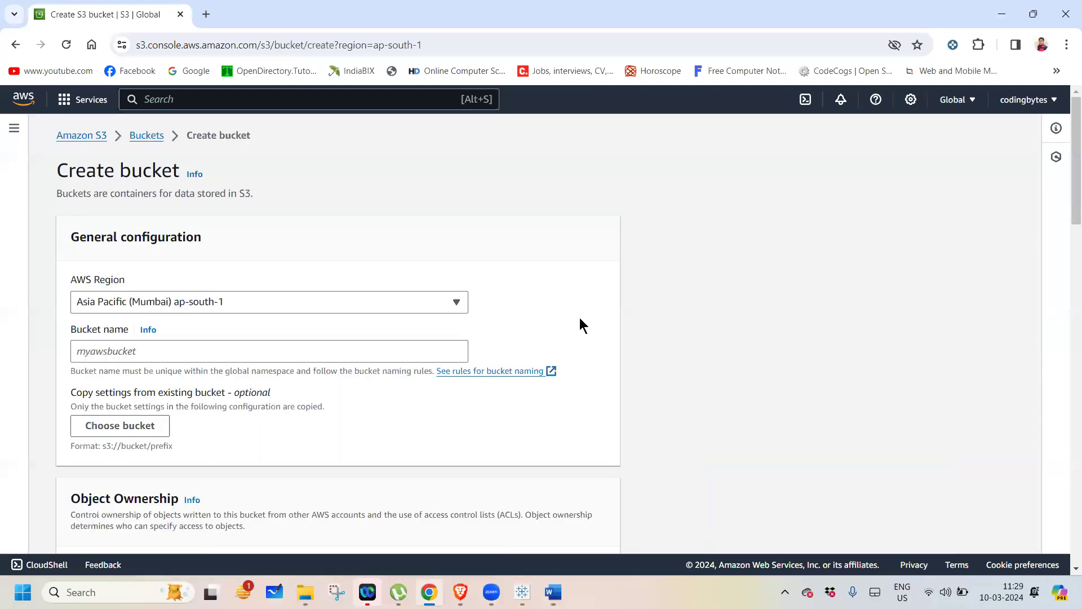
left_click(109, 350)
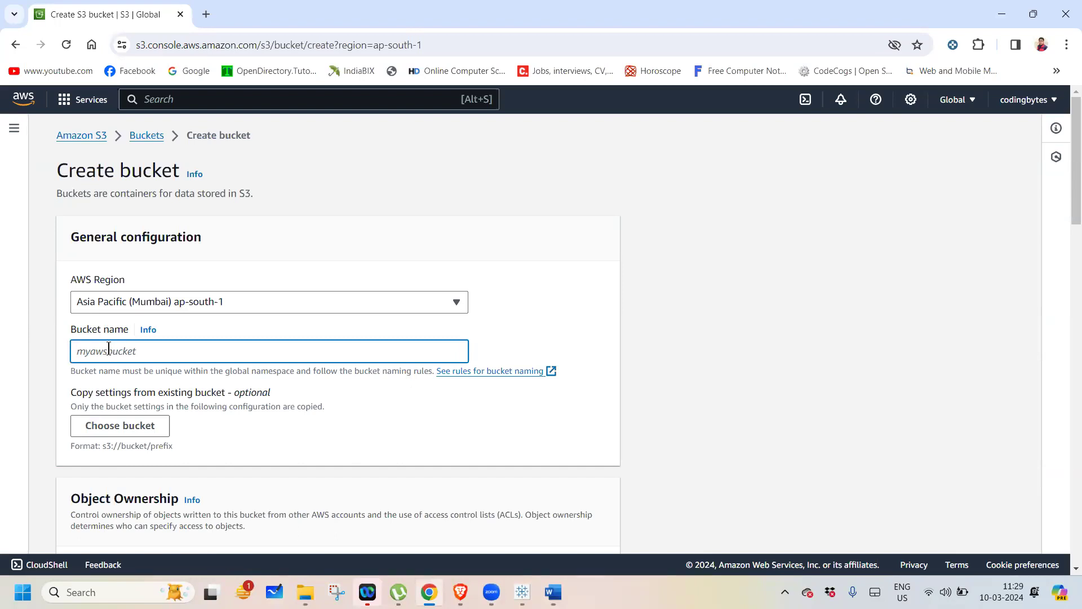
type("codi")
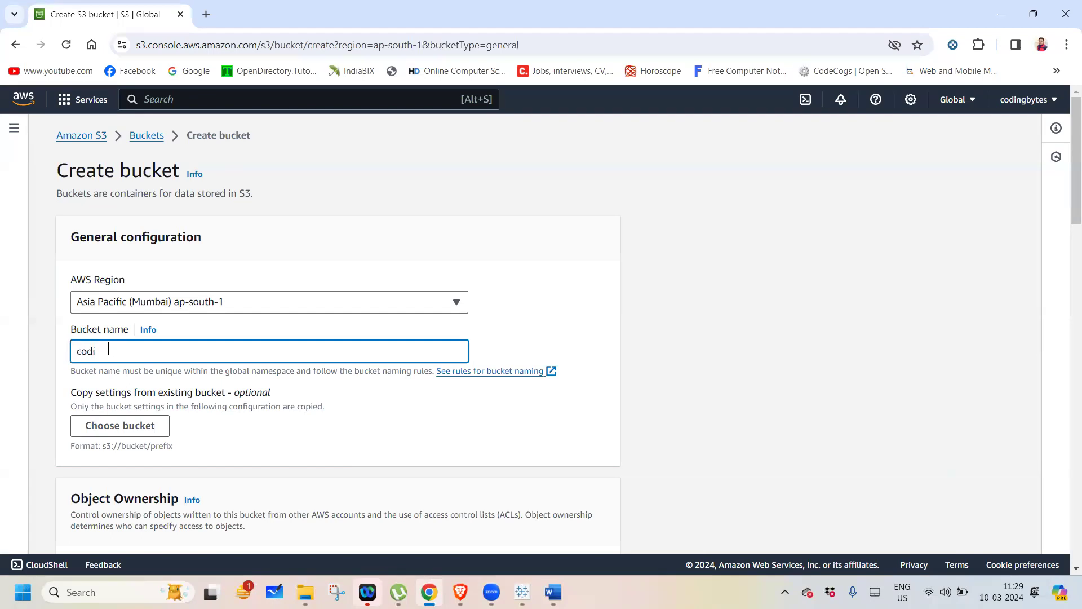
type("gngbytes")
- Set the new bucket's Object Ownership to ACLs enabled
left_click_drag(1069, 205, 1069, 234)
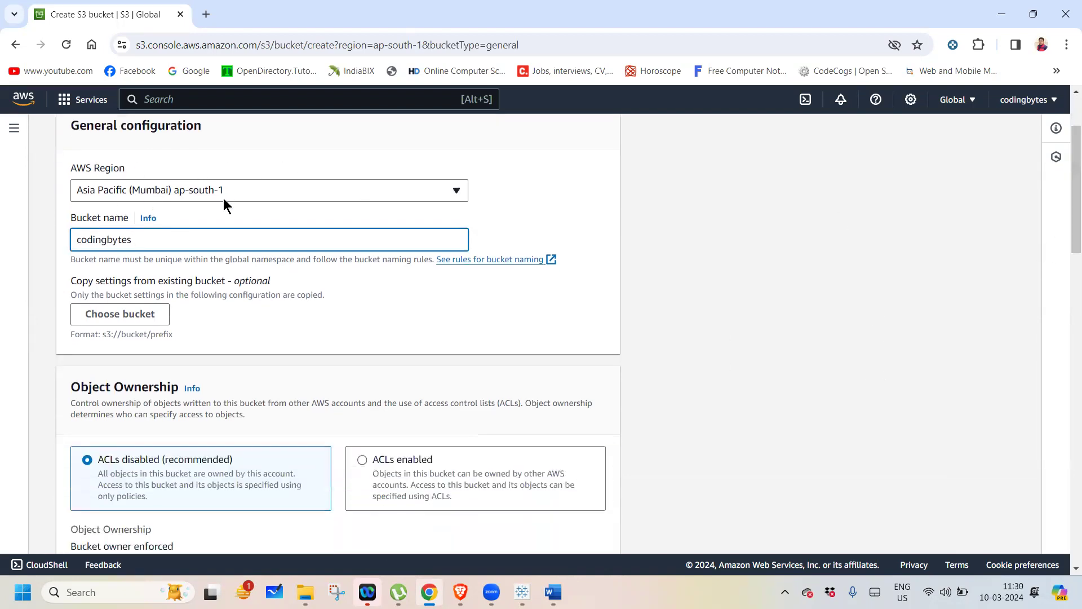
left_click_drag(1067, 222, 1068, 259)
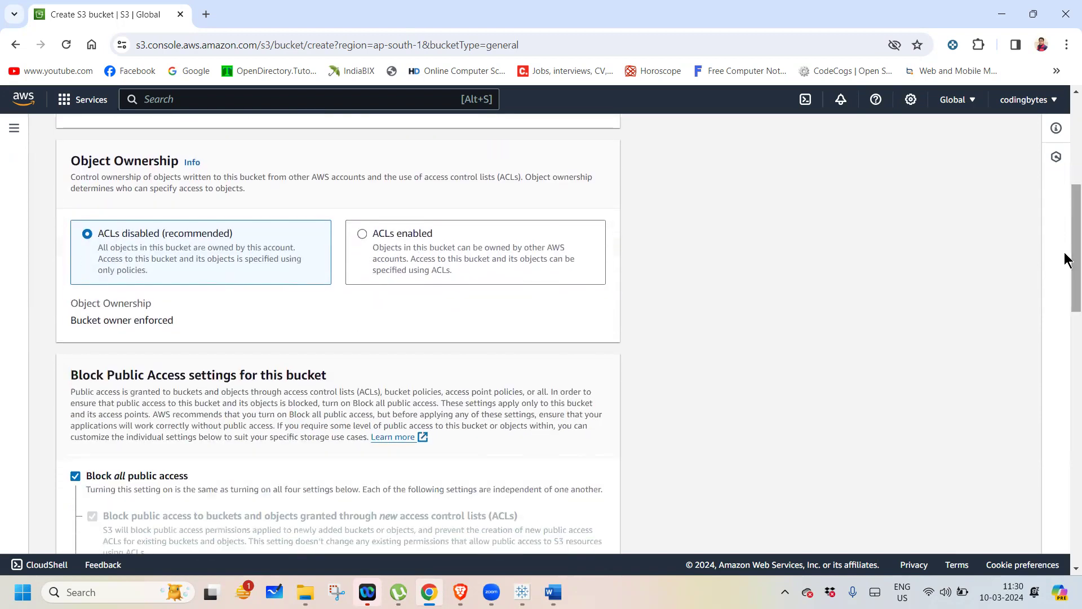
left_click(363, 234)
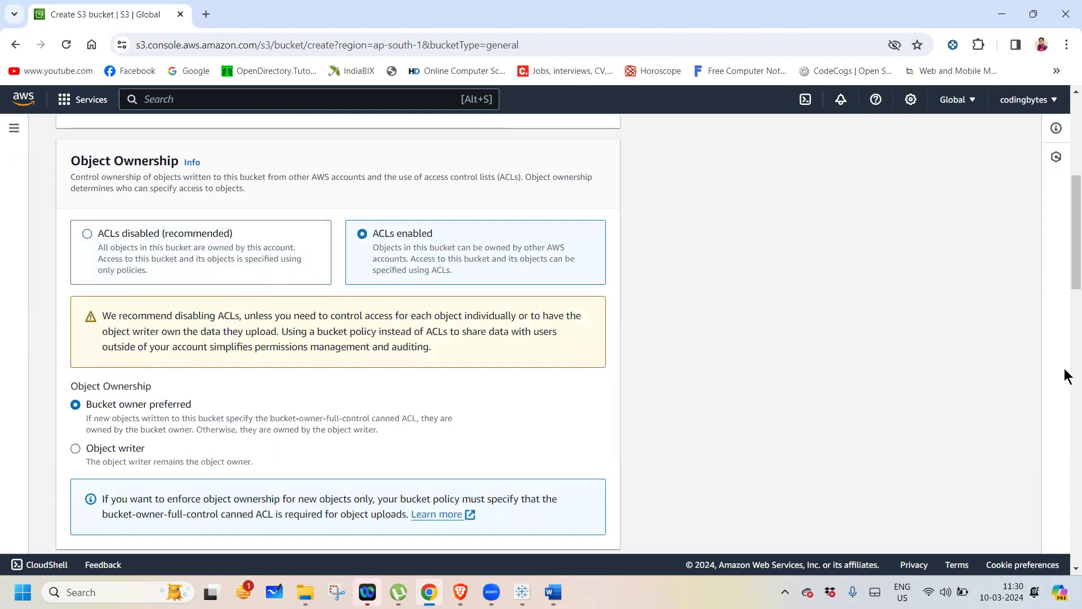
- Turn off Block all public access for the new bucket
scroll(1065, 270, "down", 1)
left_click_drag(1068, 276, 1068, 361)
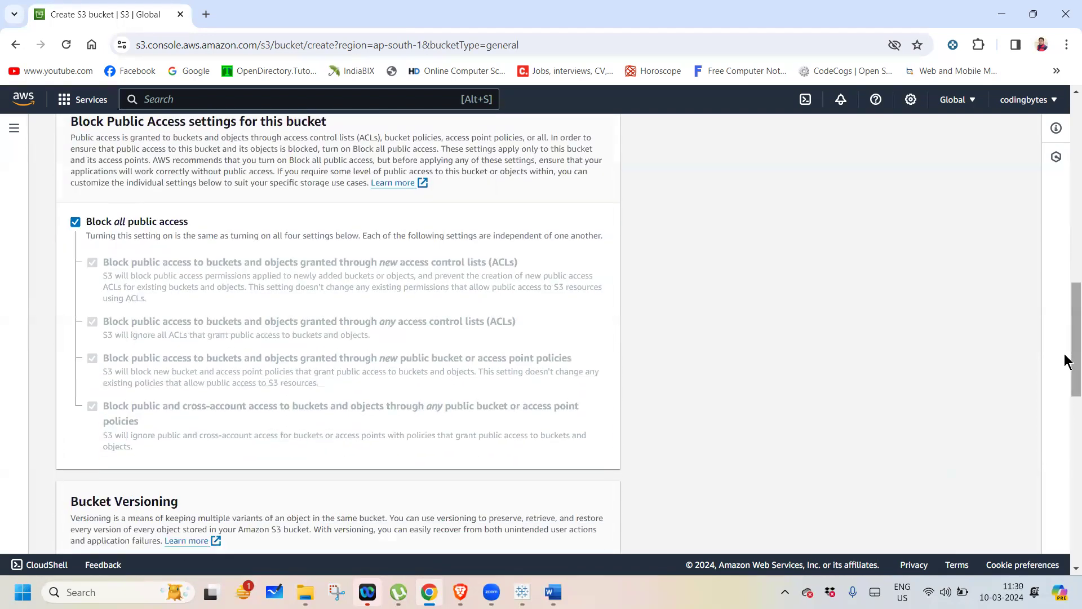
left_click(72, 224)
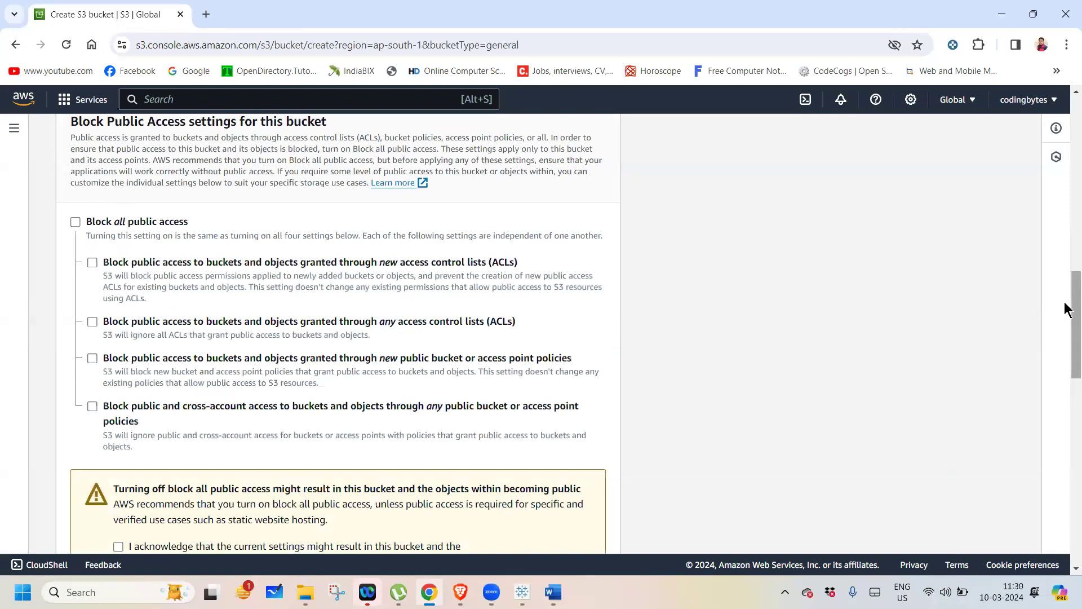
- Acknowledge that the bucket and its objects might become public, and set Bucket Versioning to Enable
left_click_drag(1066, 309, 1065, 333)
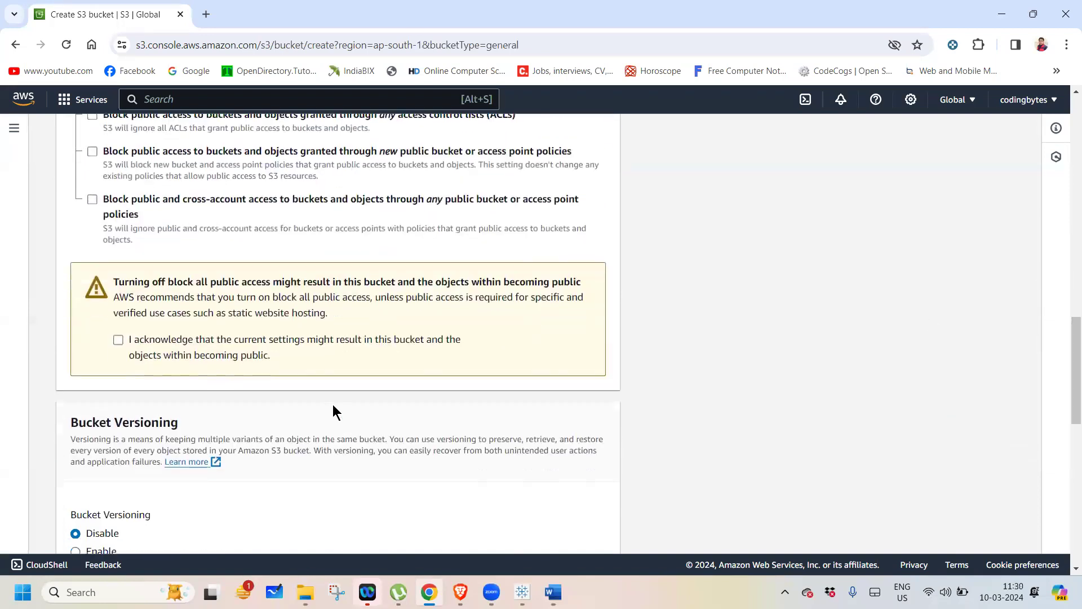
left_click(118, 340)
left_click_drag(1065, 358, 1067, 400)
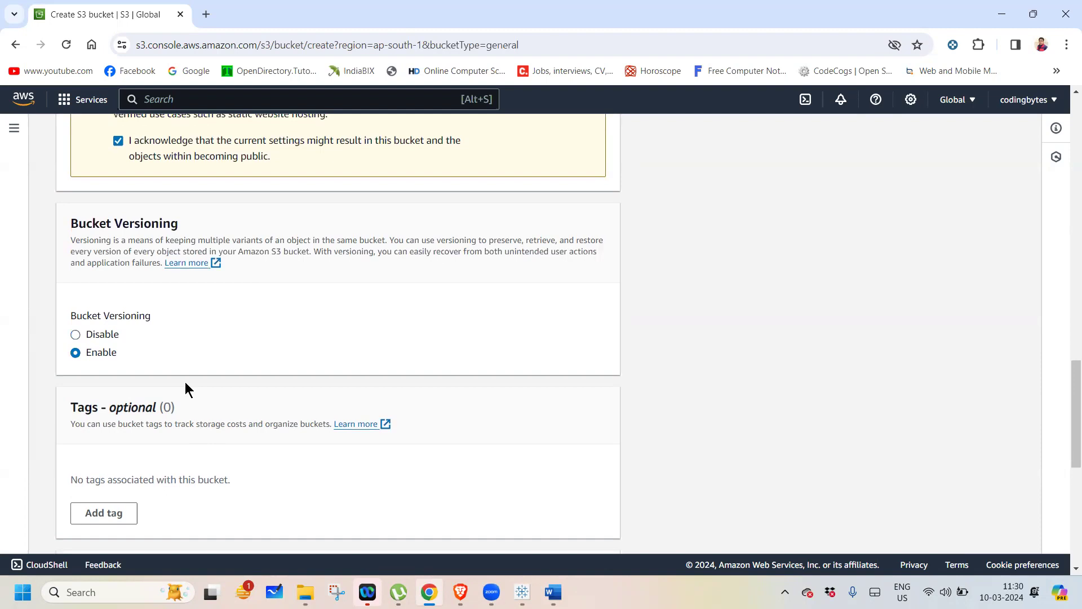
- Create the bucket with the default encryption settings and open codingbytes from the bucket list
left_click_drag(1065, 393, 1065, 519)
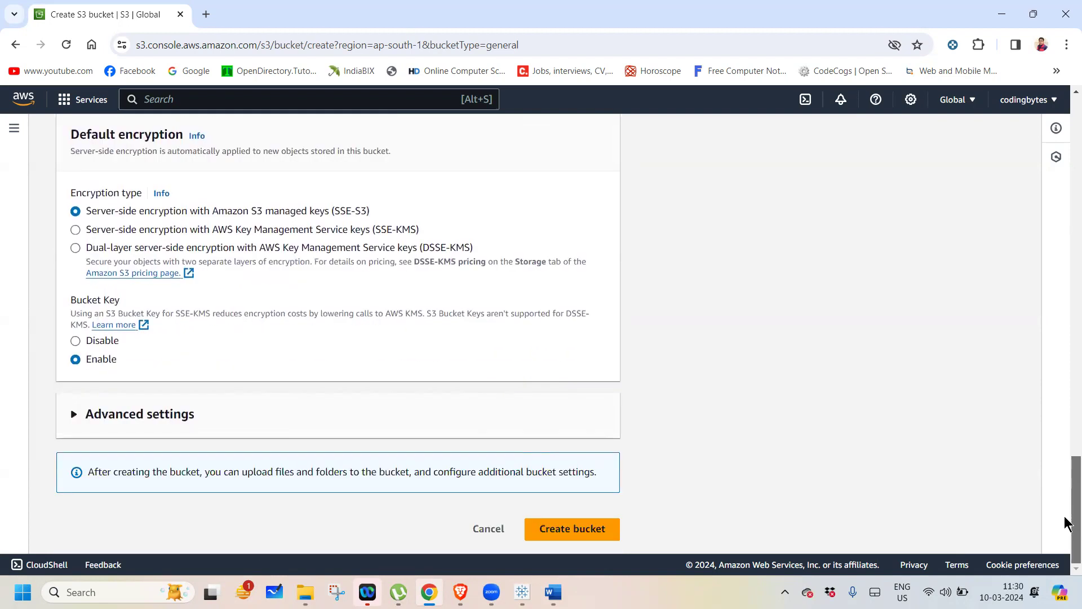
left_click(583, 528)
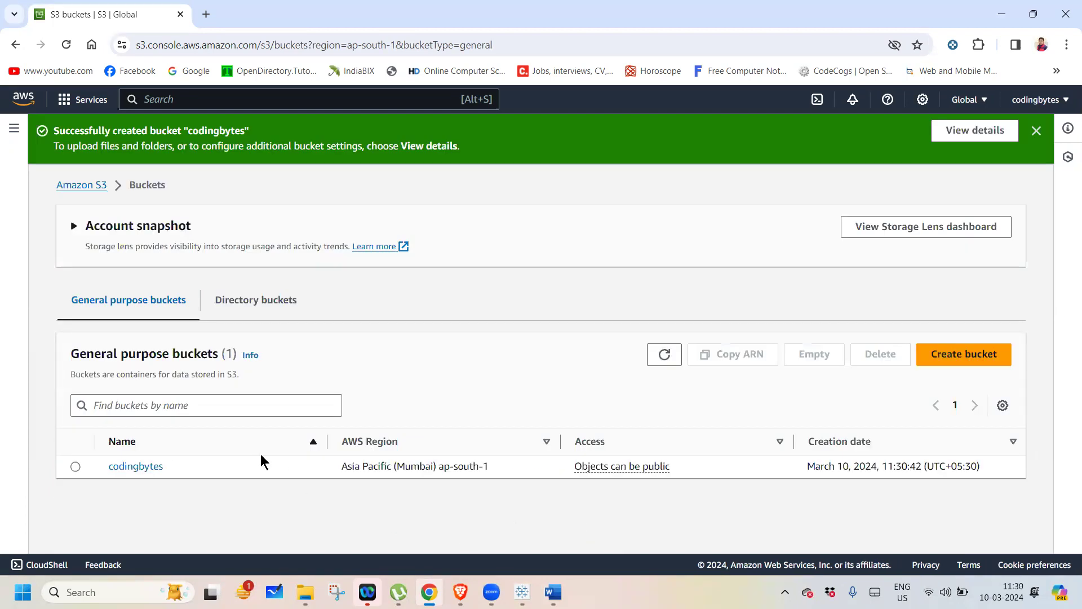
left_click(131, 468)
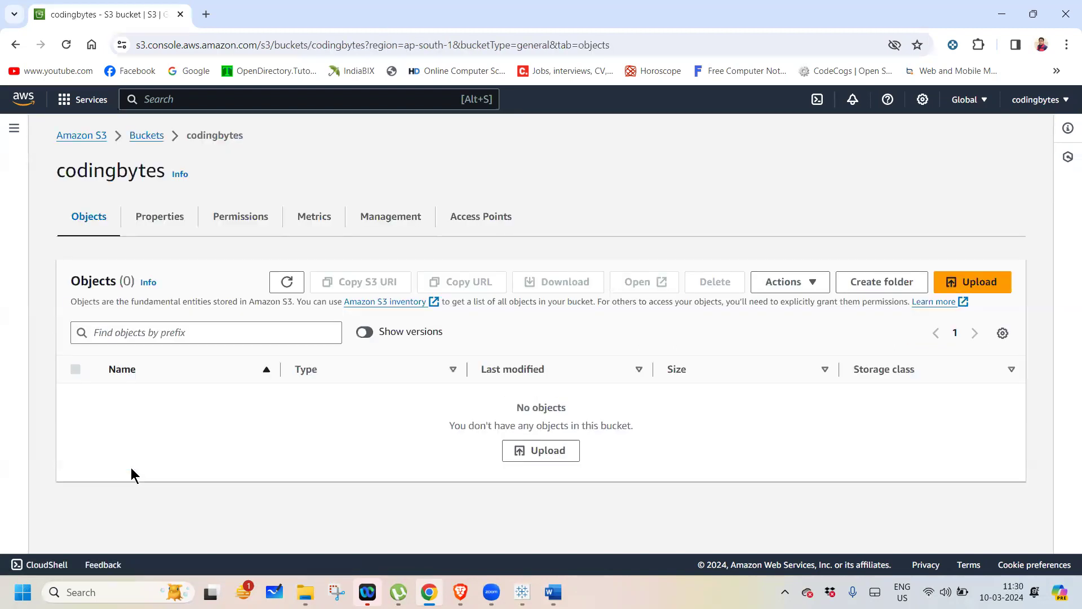
- Review the codingbytes bucket's properties and its Bucket Versioning edit options without changing them, and return to the object list
left_click(161, 226)
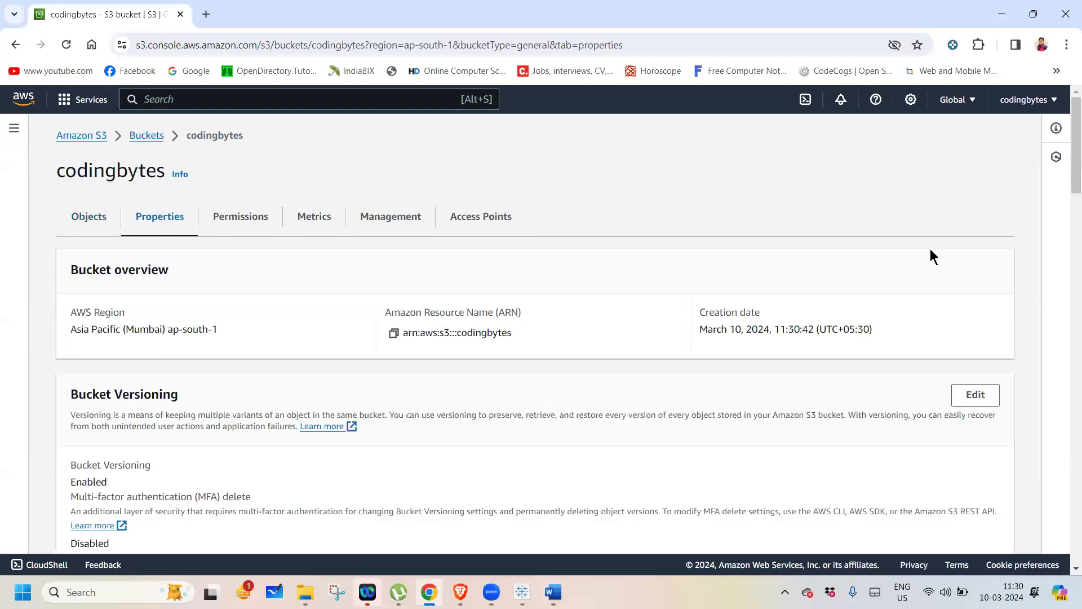
scroll(1065, 190, "down", 3)
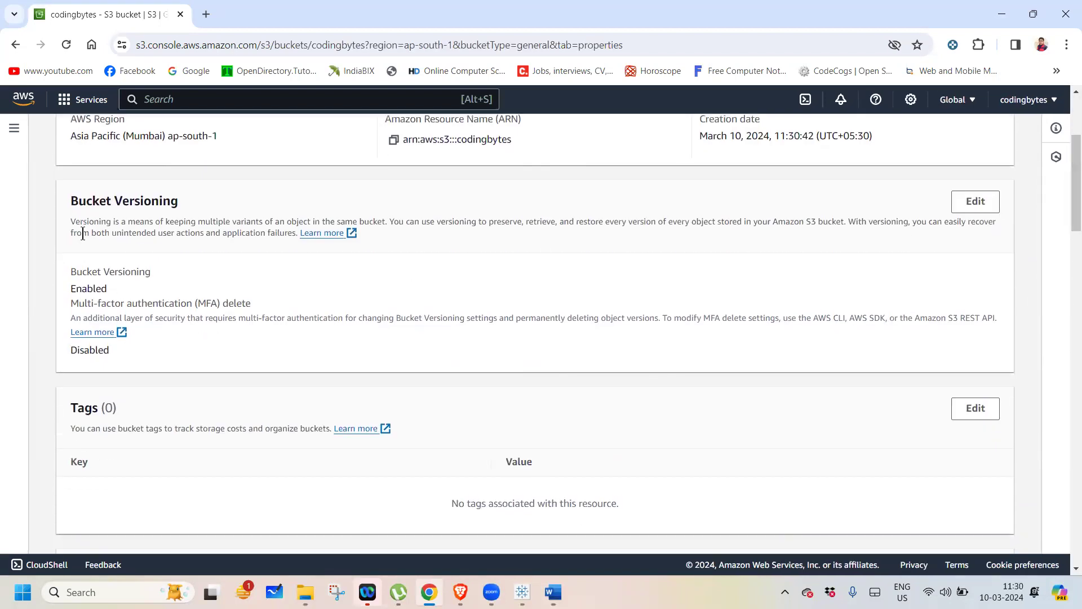
left_click_drag(72, 200, 203, 215)
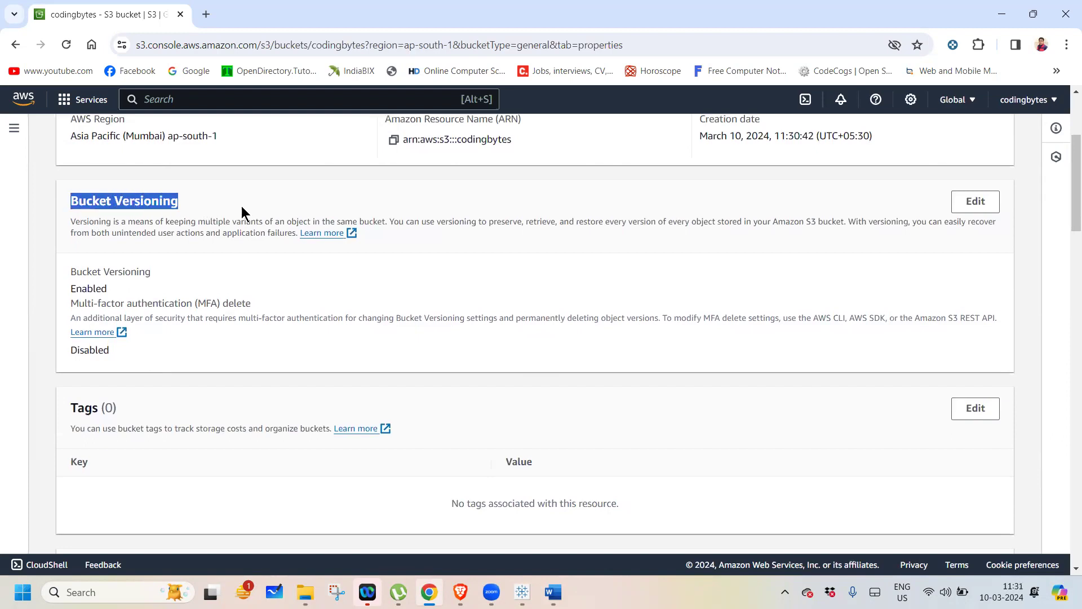
left_click(980, 202)
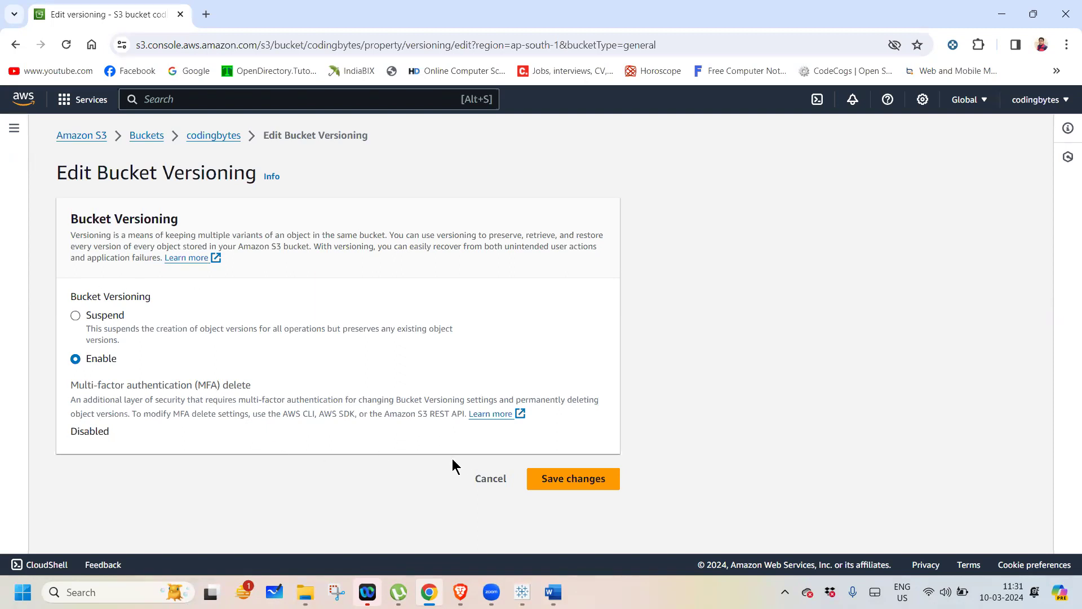
left_click(491, 477)
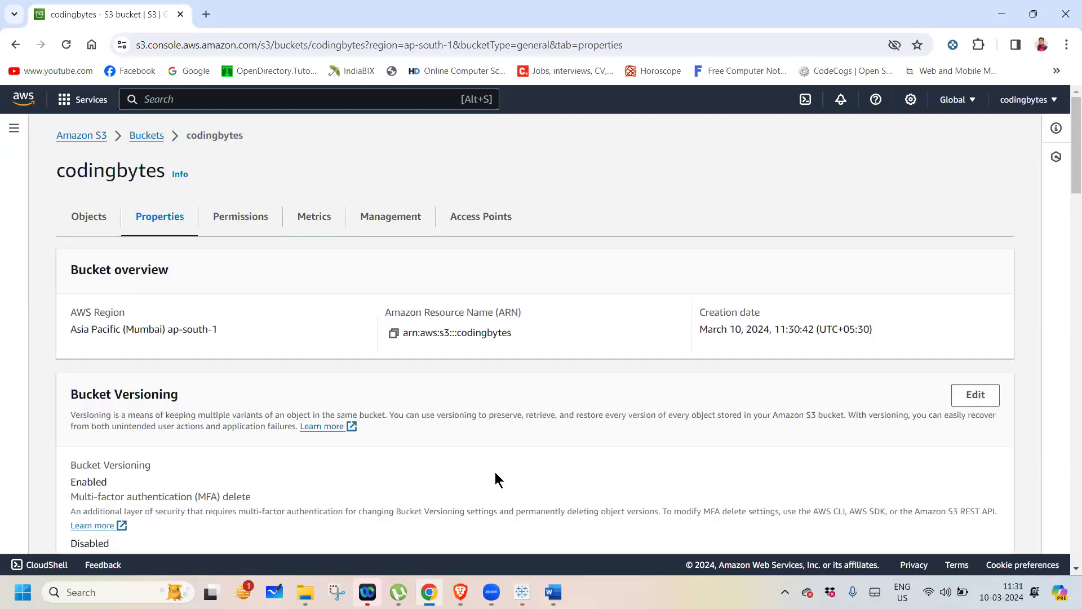
left_click_drag(1071, 186, 1067, 65)
left_click(89, 232)
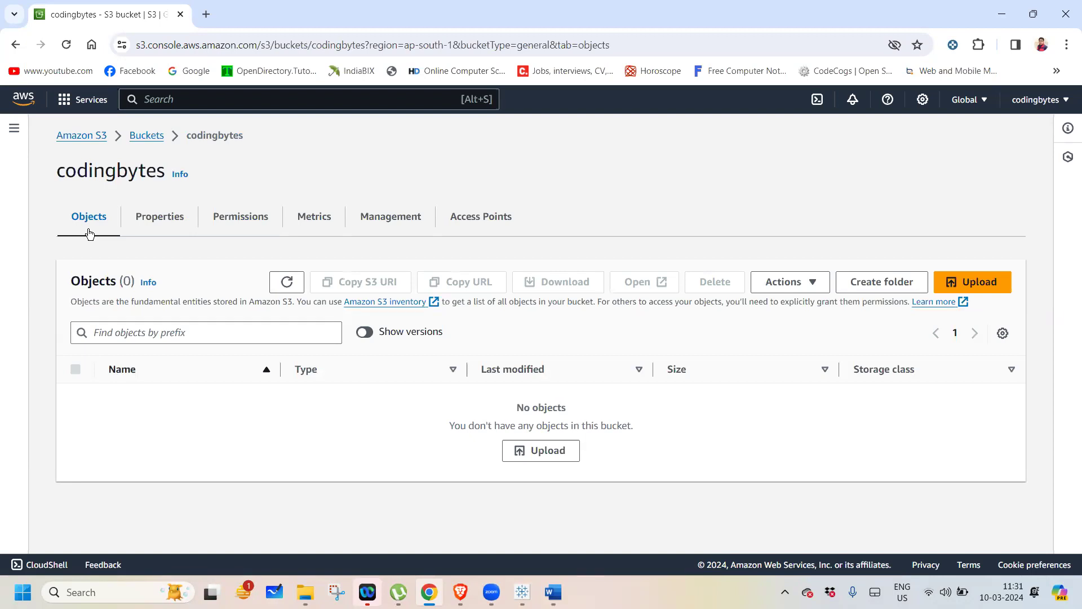
- Launch Notepad, maximize its window and start a new blank document
key("super+r")
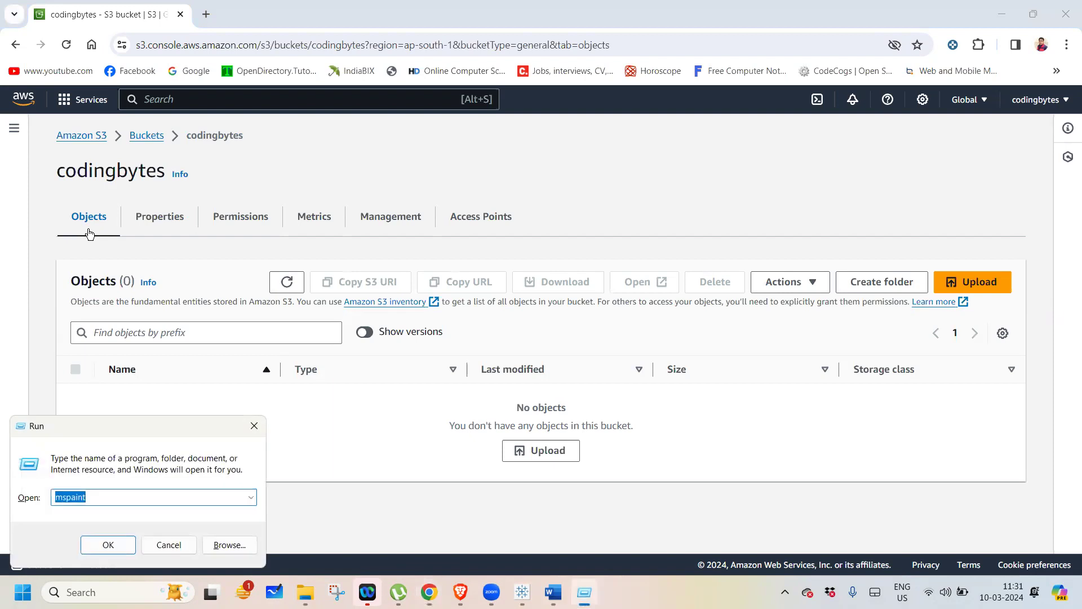
type("notepad")
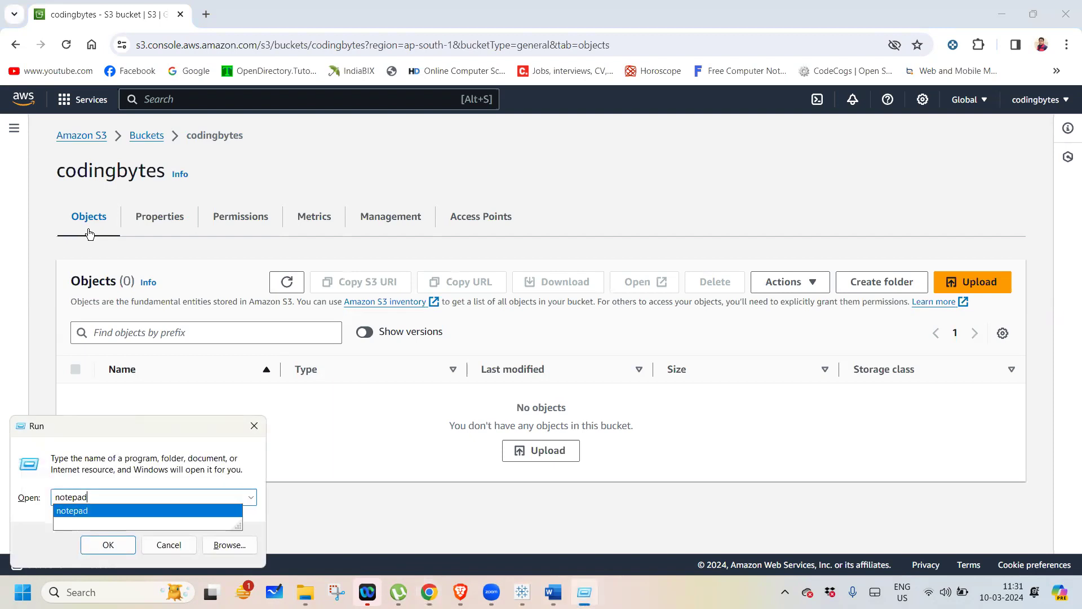
key("Return")
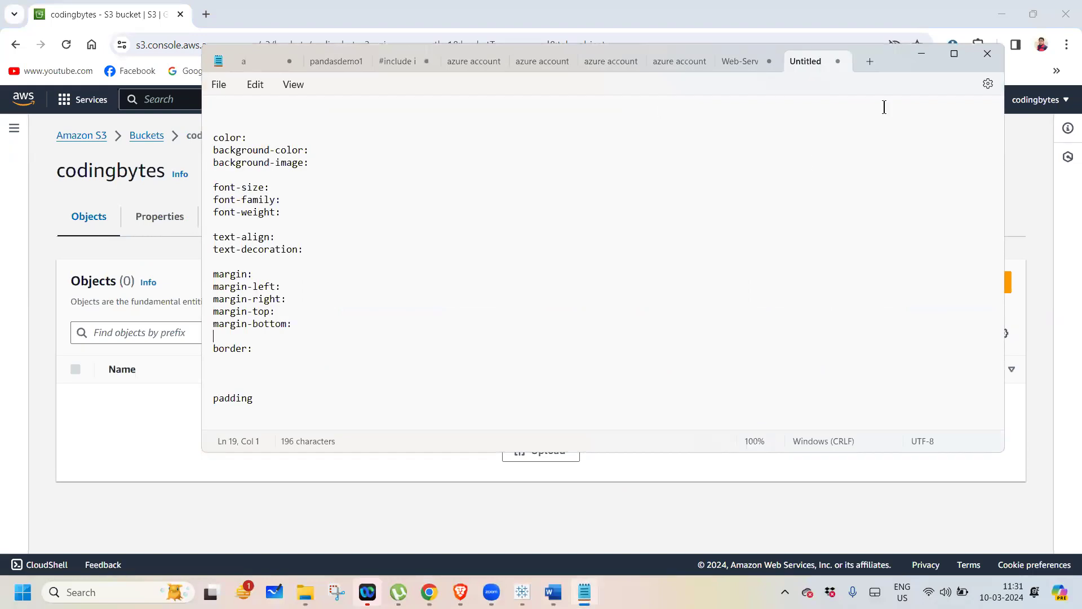
left_click(954, 53)
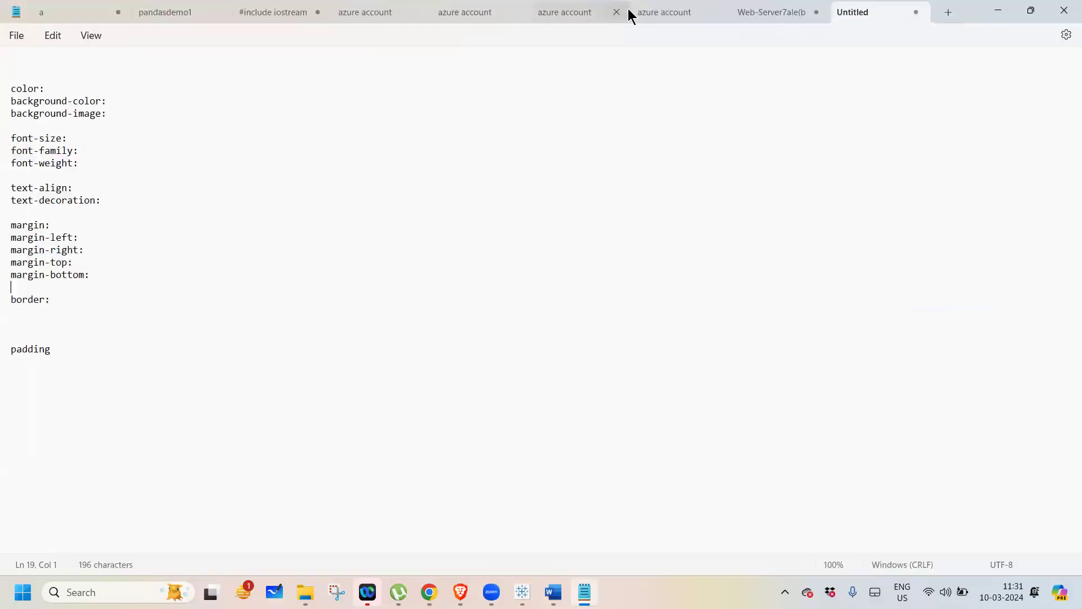
key("ctrl+n")
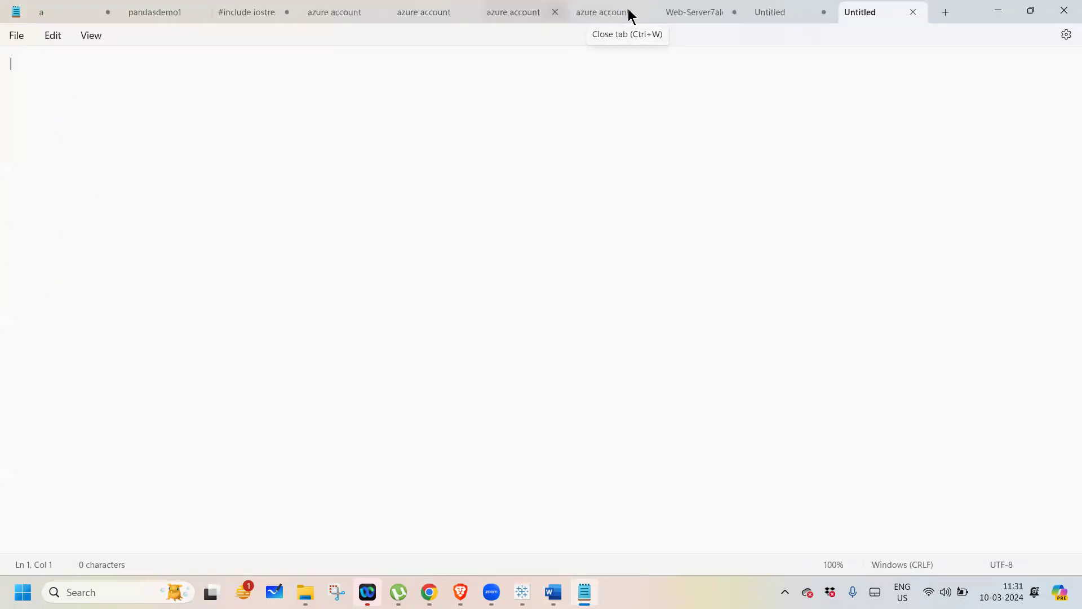
- Write "this is the table." as the first line of the new document
type("this i")
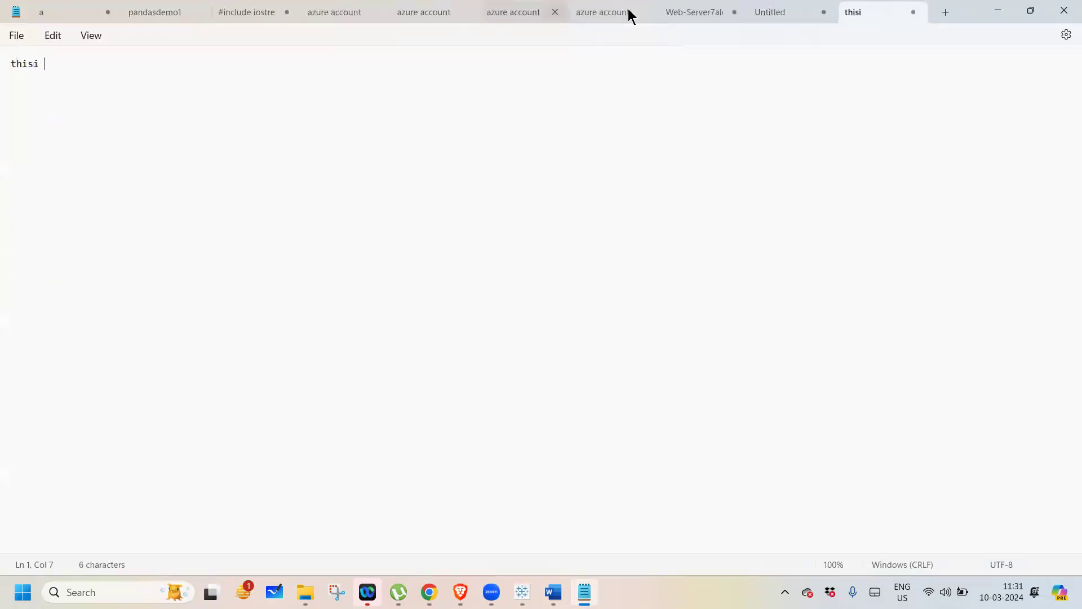
key("BackSpace")
key("BackSpace")
type("ist")
key("BackSpace")
key("BackSpace")
type("s the table.")
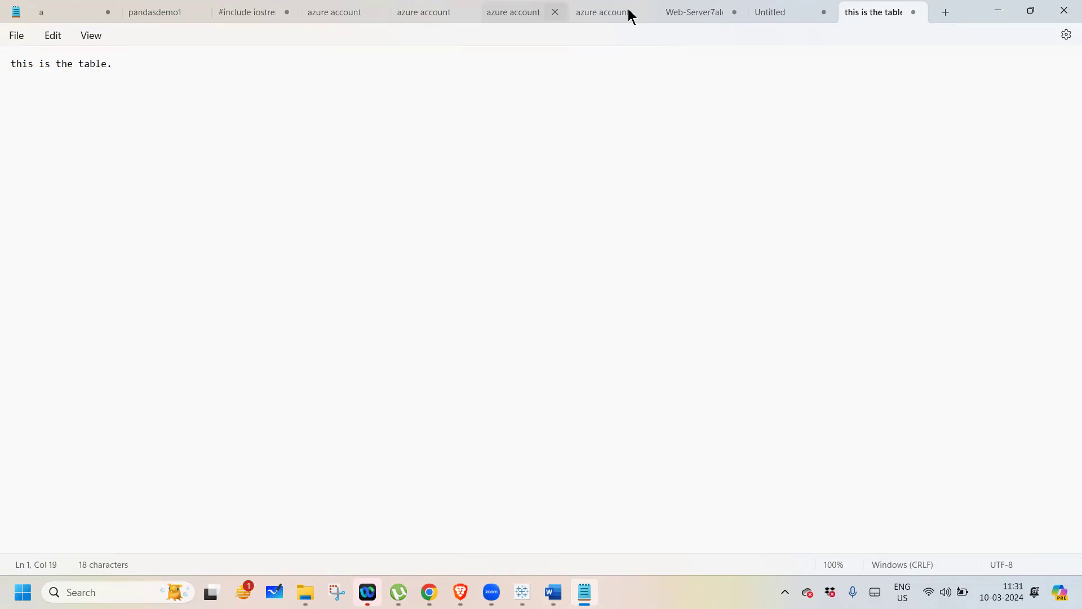
- Save the text document to the Desktop as versionfile
key("ctrl+s")
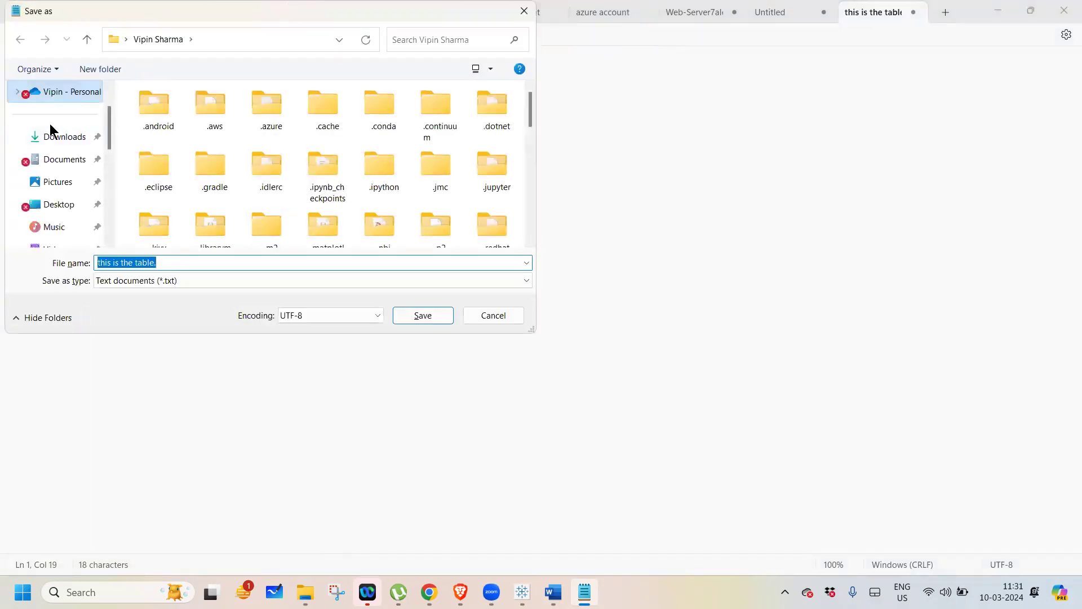
left_click(58, 206)
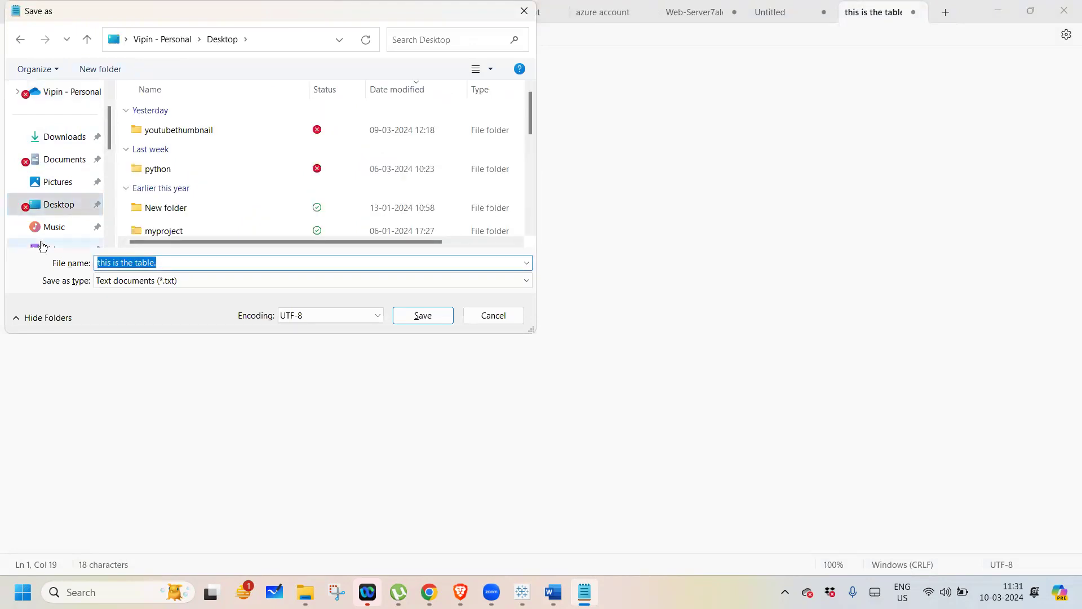
type("version")
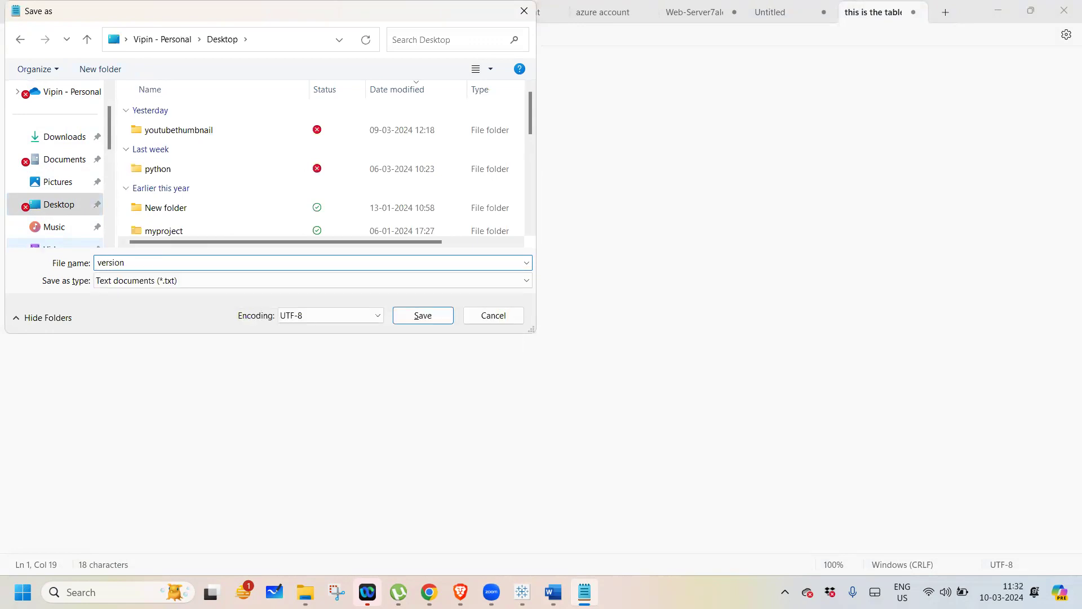
type("file")
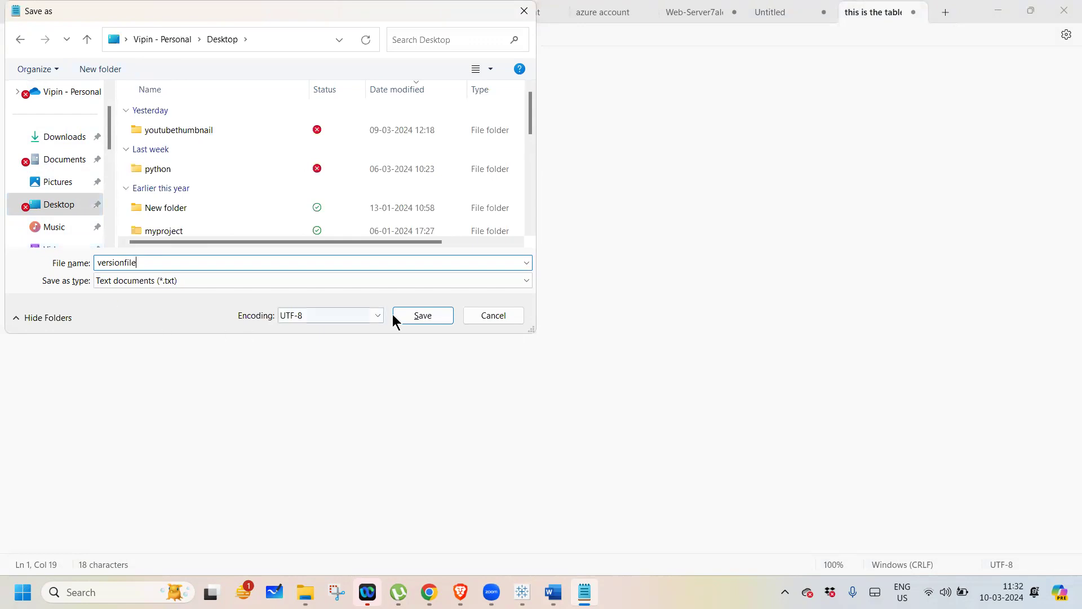
left_click(420, 316)
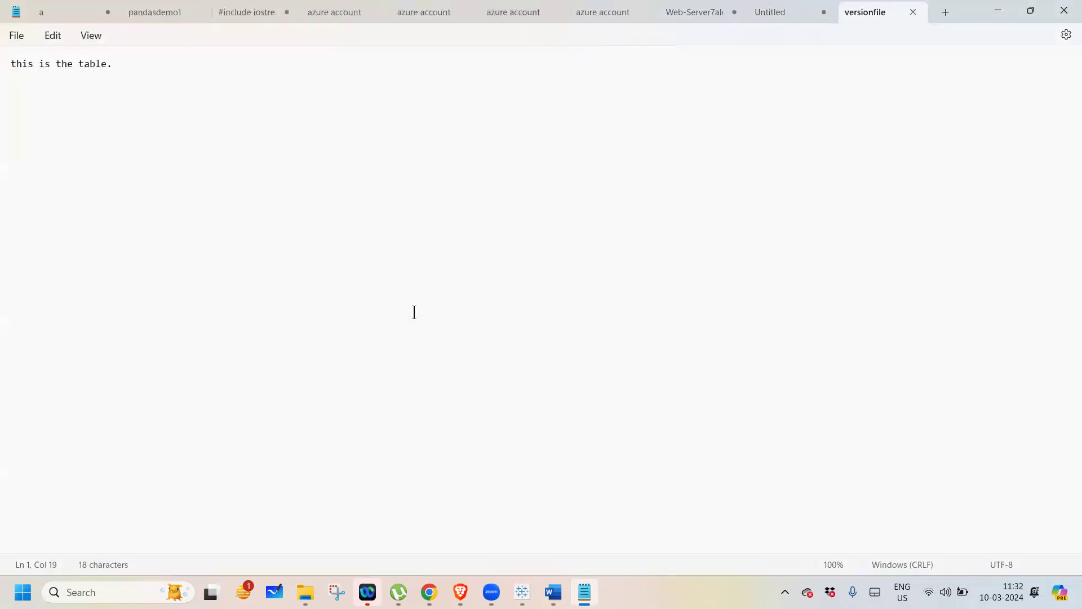
- Switch back to the S3 console in Chrome and upload versionfile from the Desktop to the codingbytes bucket
left_click(1009, 9)
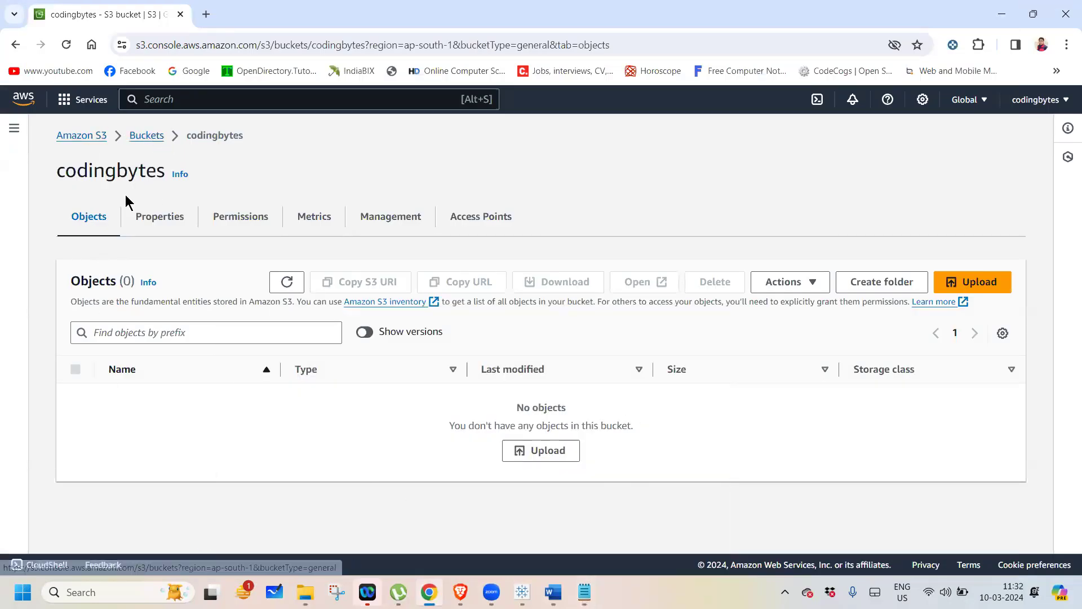
left_click_drag(54, 171, 156, 175)
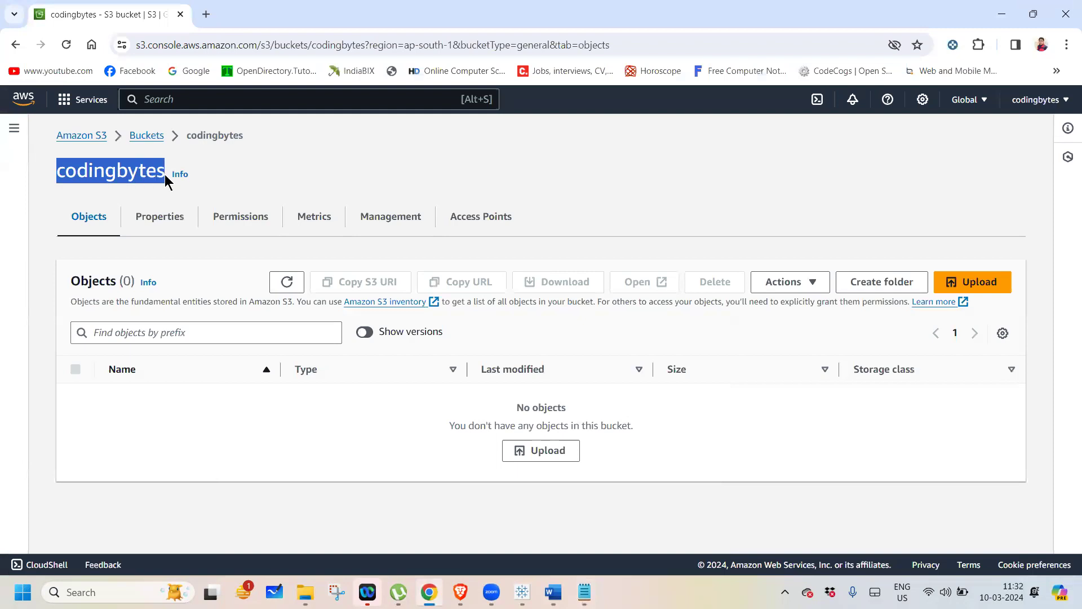
left_click(963, 283)
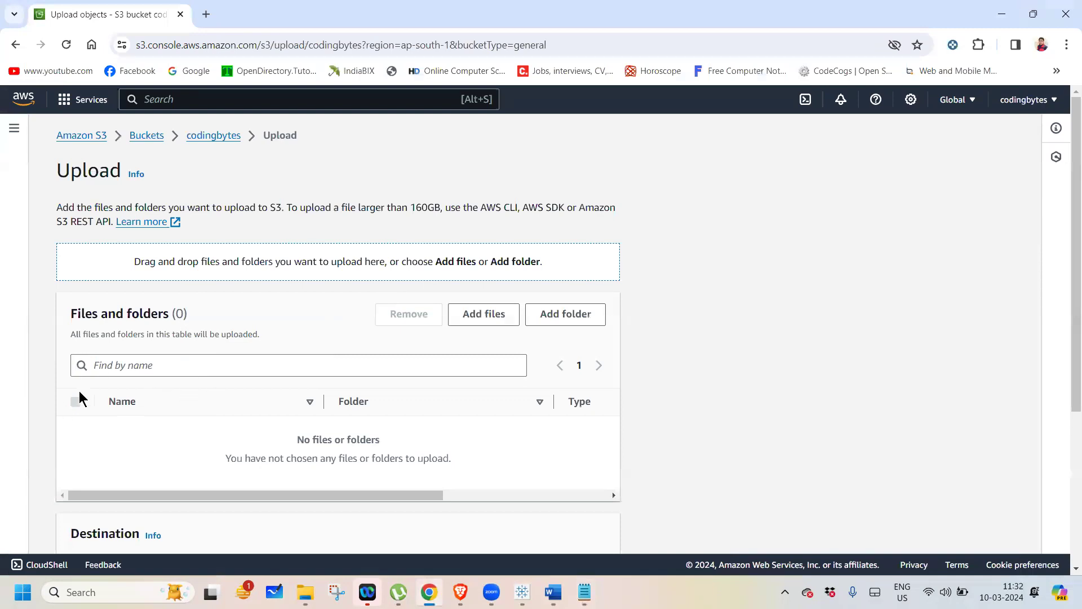
left_click(485, 316)
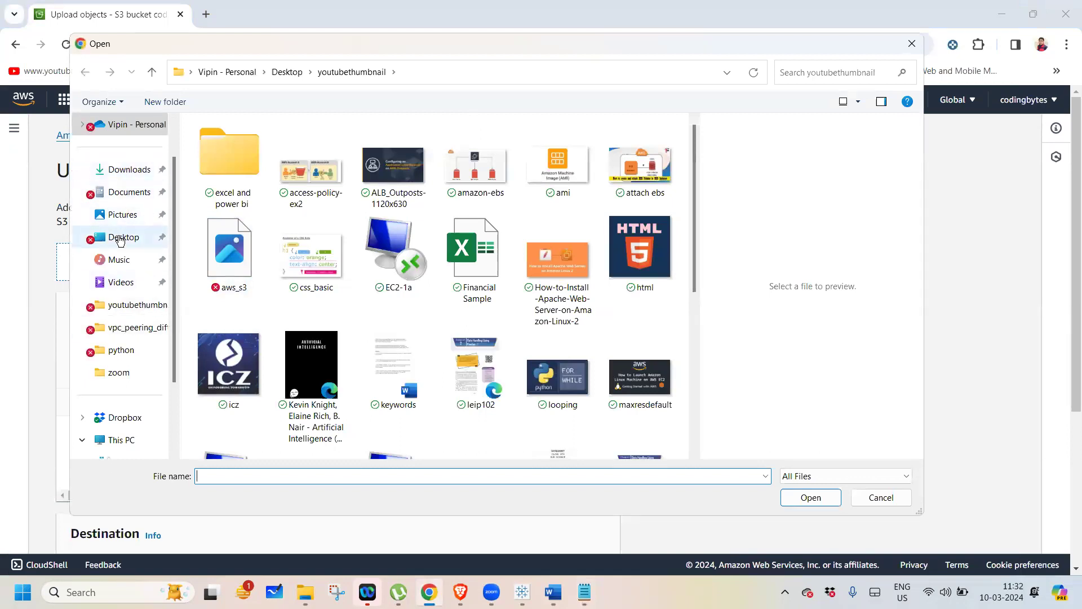
left_click(119, 239)
left_click_drag(693, 192, 705, 440)
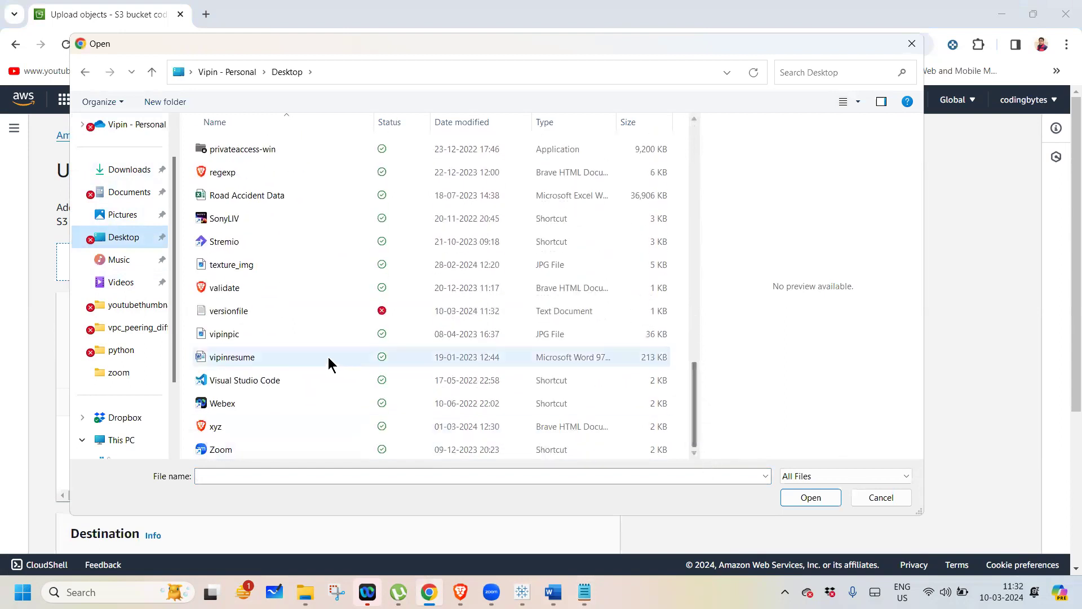
double_click(234, 310)
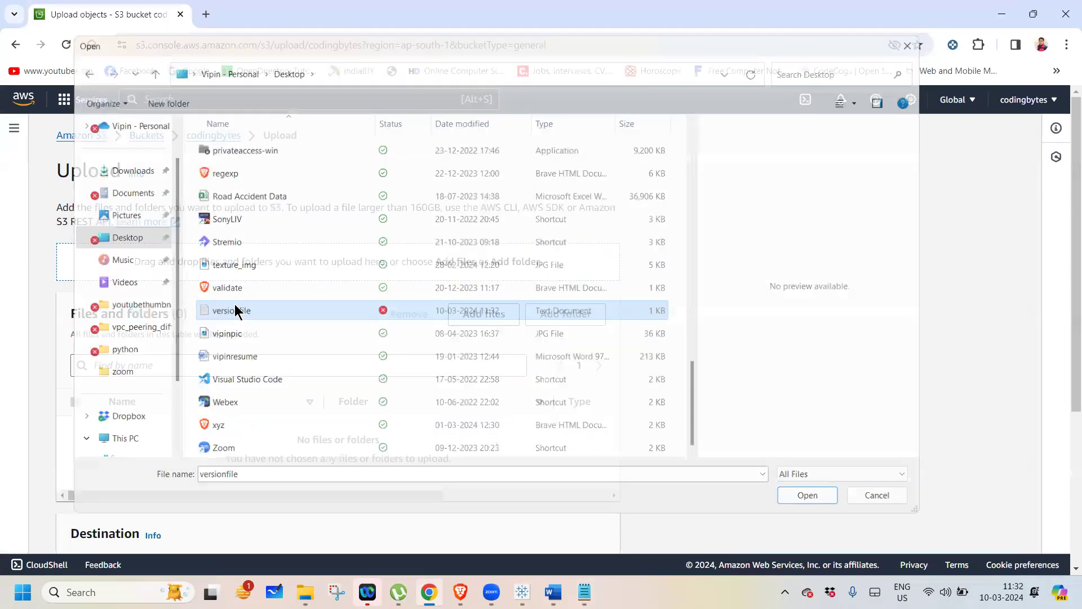
left_click_drag(1065, 251, 1065, 476)
left_click(592, 531)
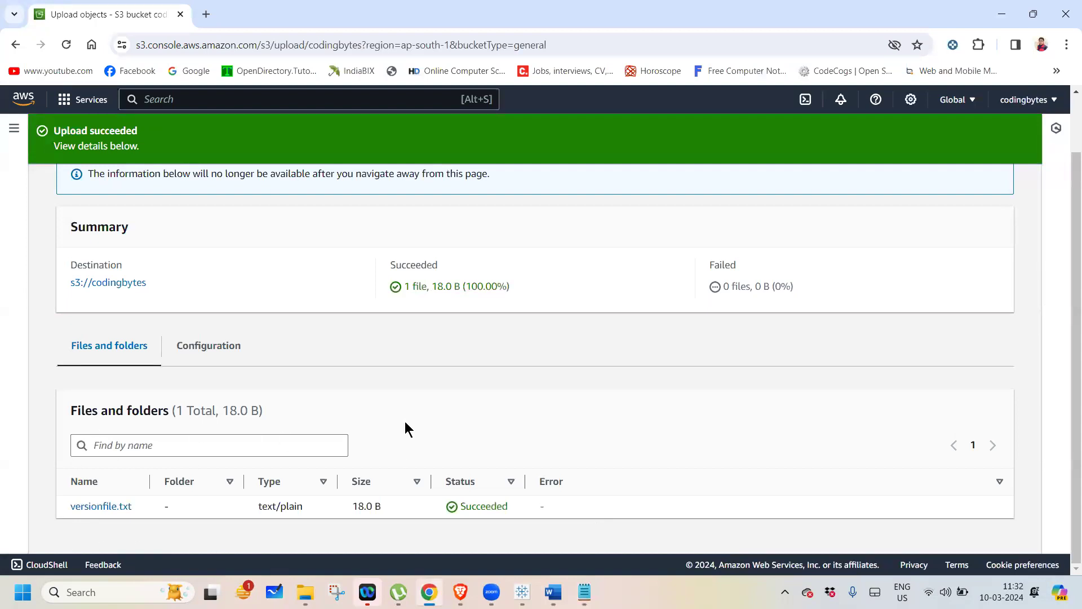
- Check the size of versionfile.txt in the upload results
left_click_drag(352, 511, 389, 510)
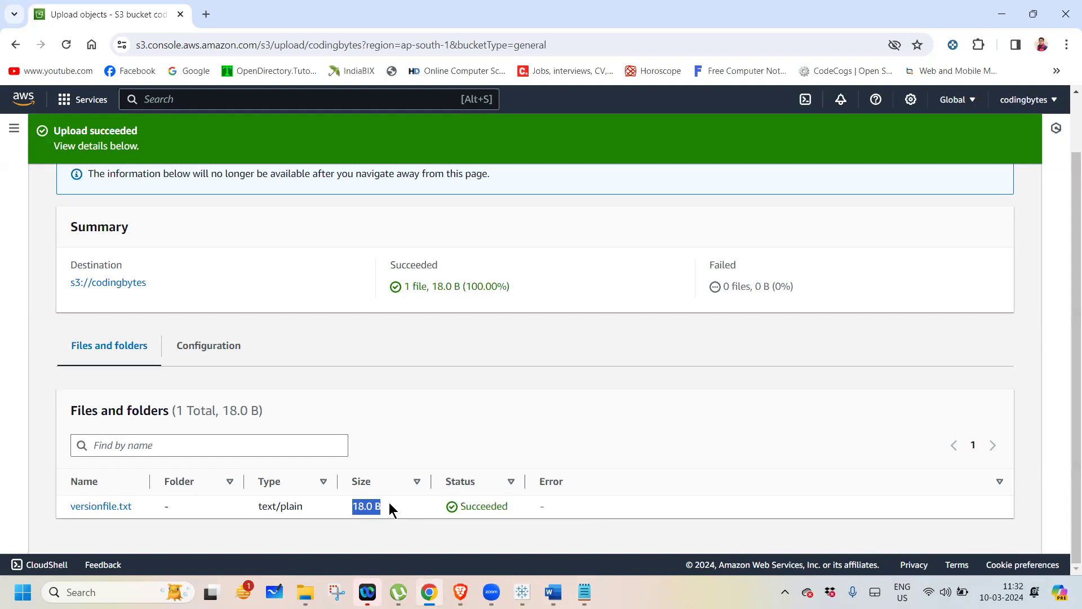
left_click(398, 521)
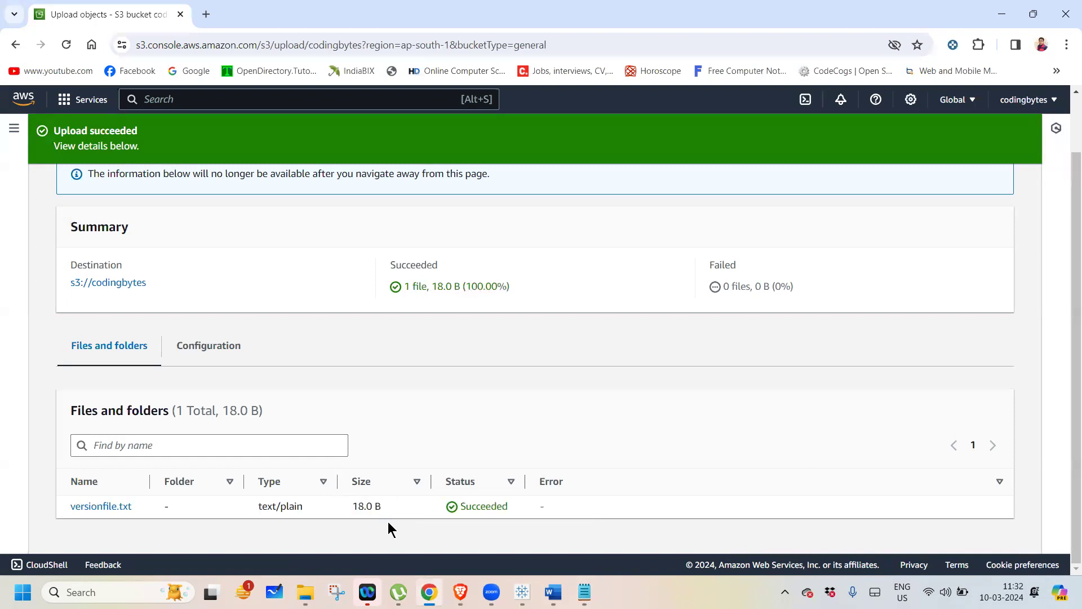
left_click_drag(349, 505, 392, 507)
- Switch to Notepad and add a second line, "this is the car.", to versionfile
left_click(1001, 17)
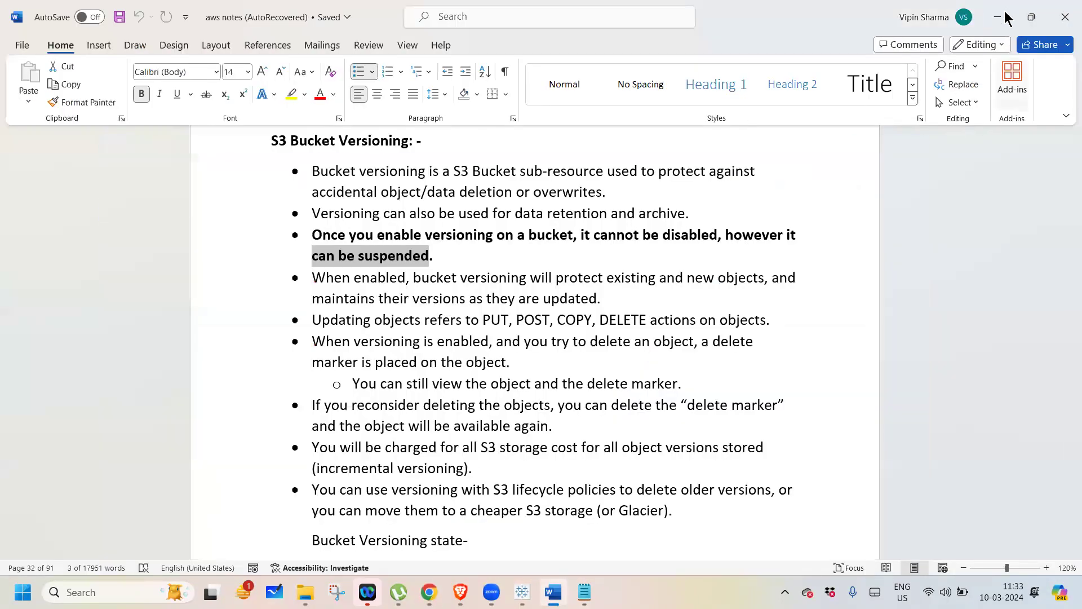
left_click(585, 591)
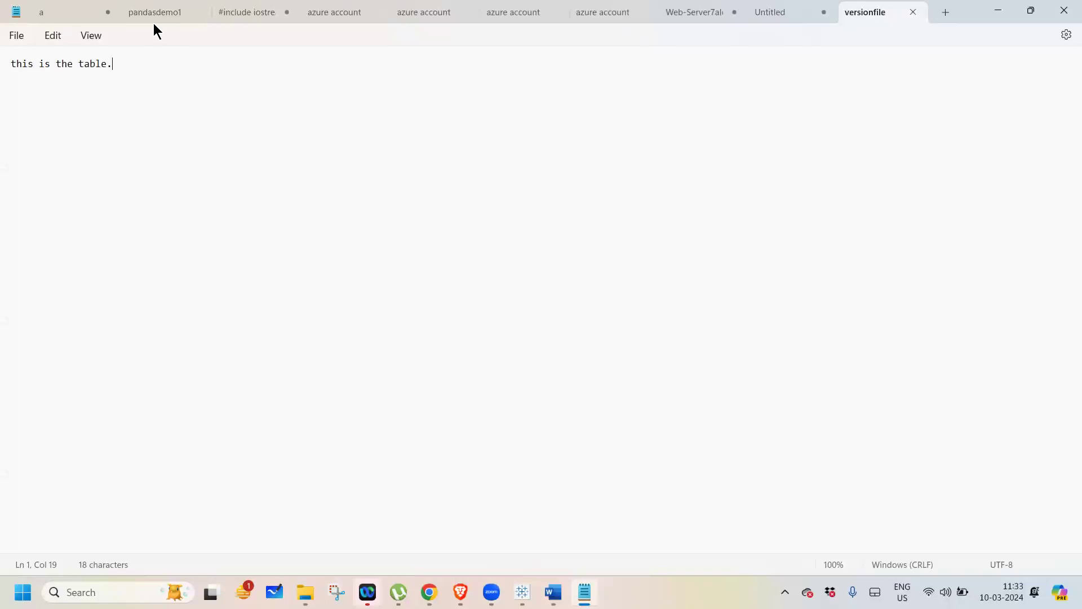
key("Return")
type("this is the car.")
- Switch back to Chrome and close the upload status page to return to the codingbytes object list
left_click(998, 9)
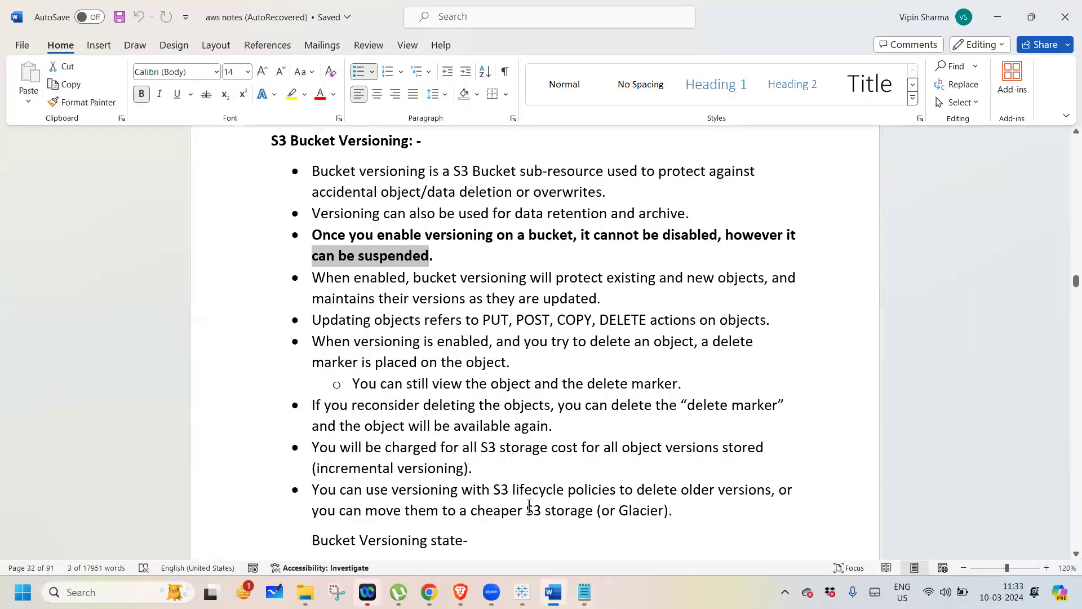
left_click(429, 591)
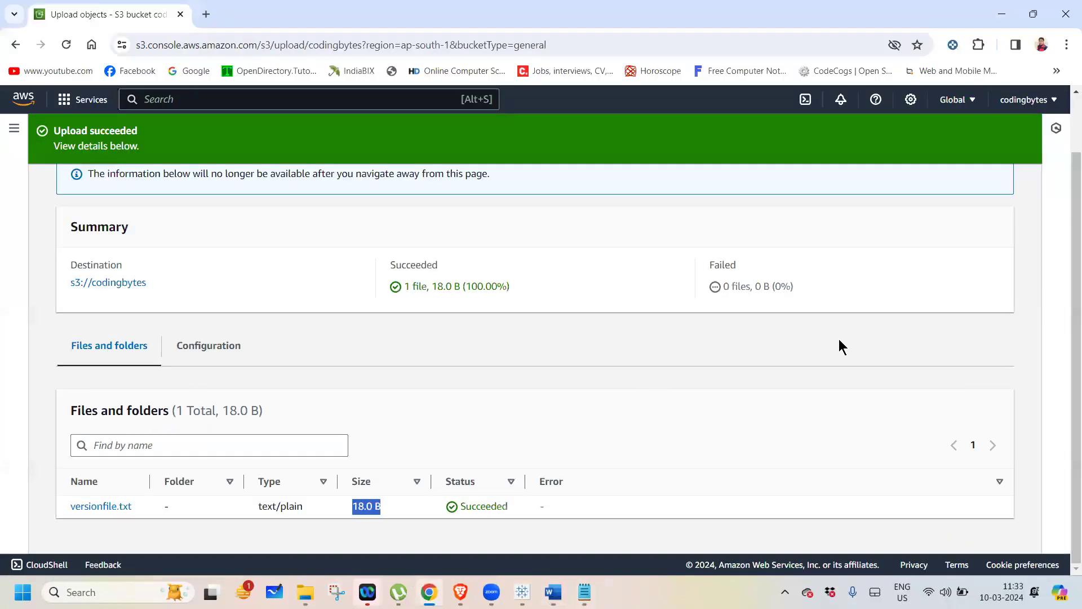
scroll(1067, 338, "up", 2)
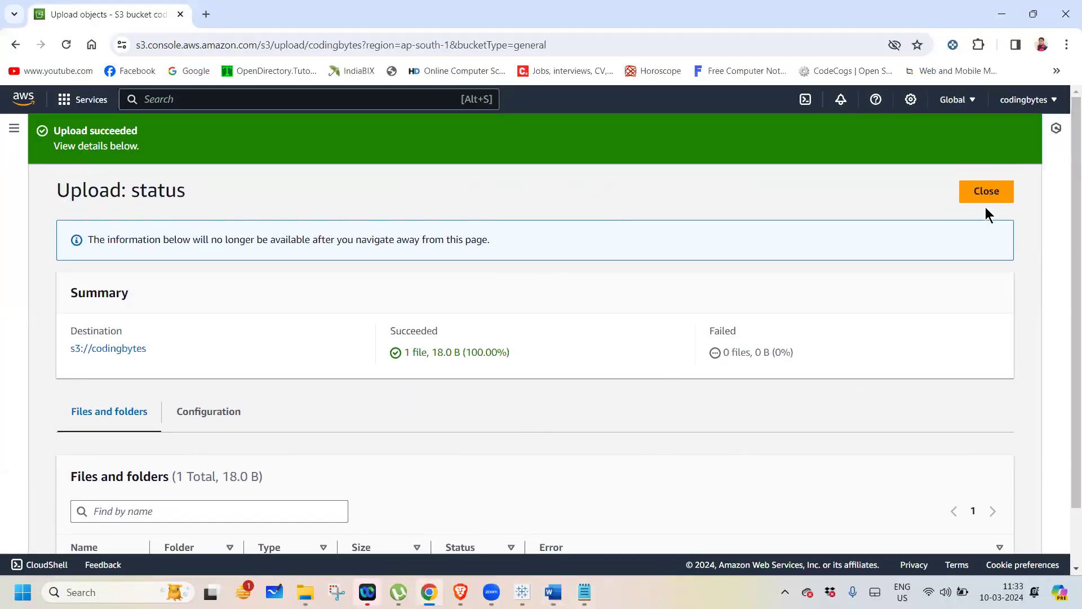
left_click(988, 193)
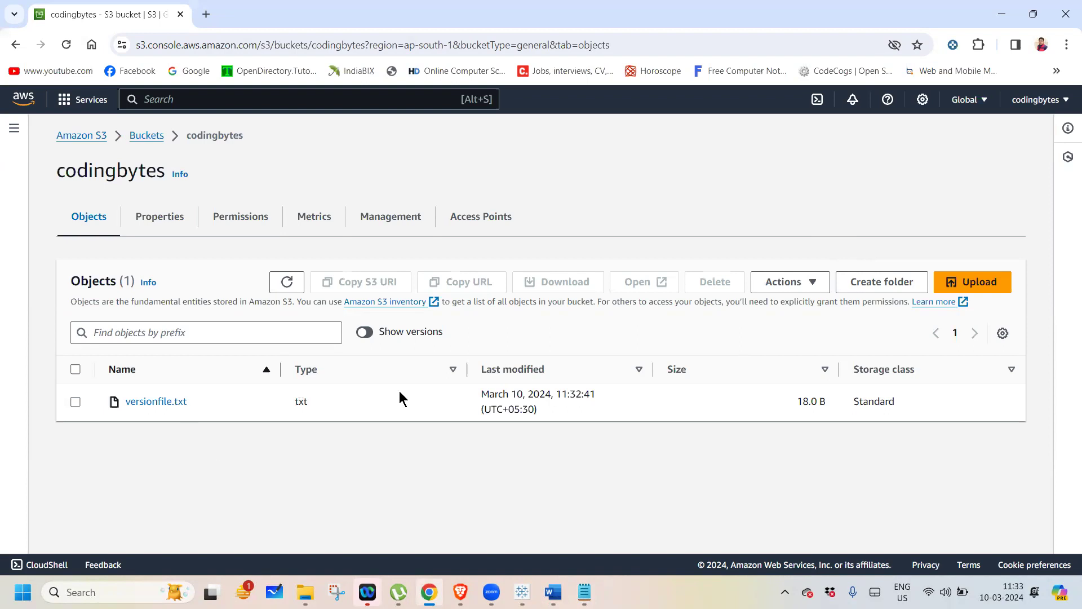
- Upload the edited versionfile from the Desktop to the codingbytes bucket again
left_click(958, 282)
left_click(493, 312)
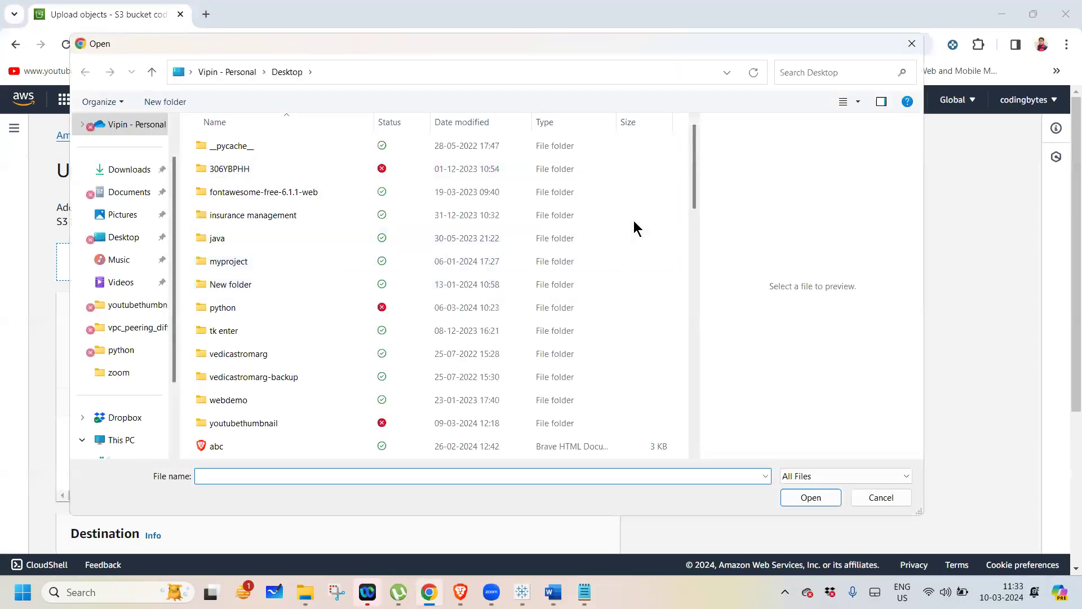
scroll(694, 258, "down", 1)
scroll(688, 427, "down", 8)
scroll(307, 415, "up", 10)
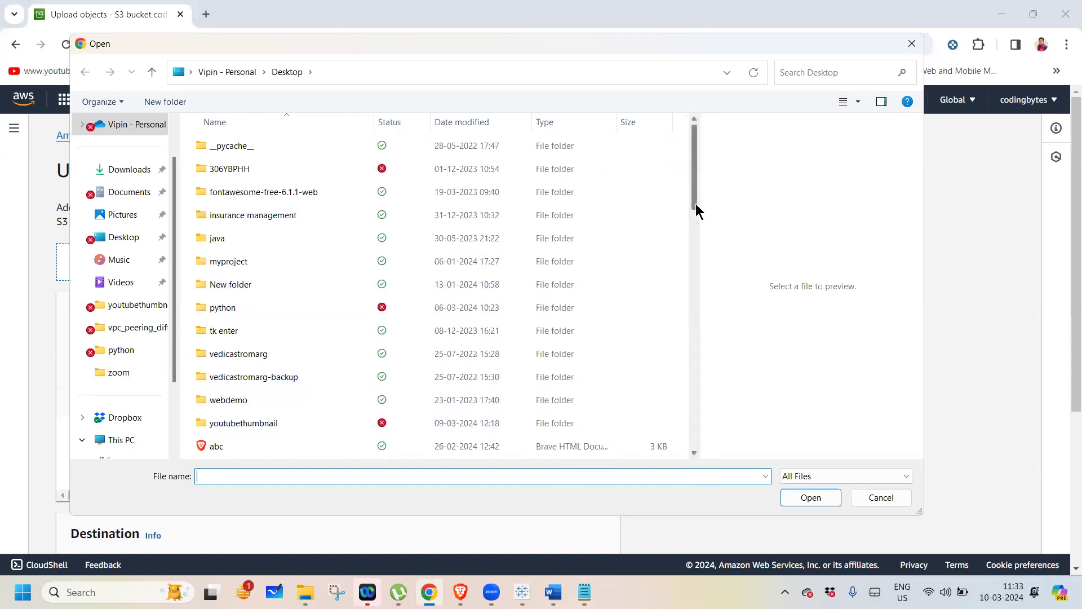
left_click_drag(696, 204, 705, 458)
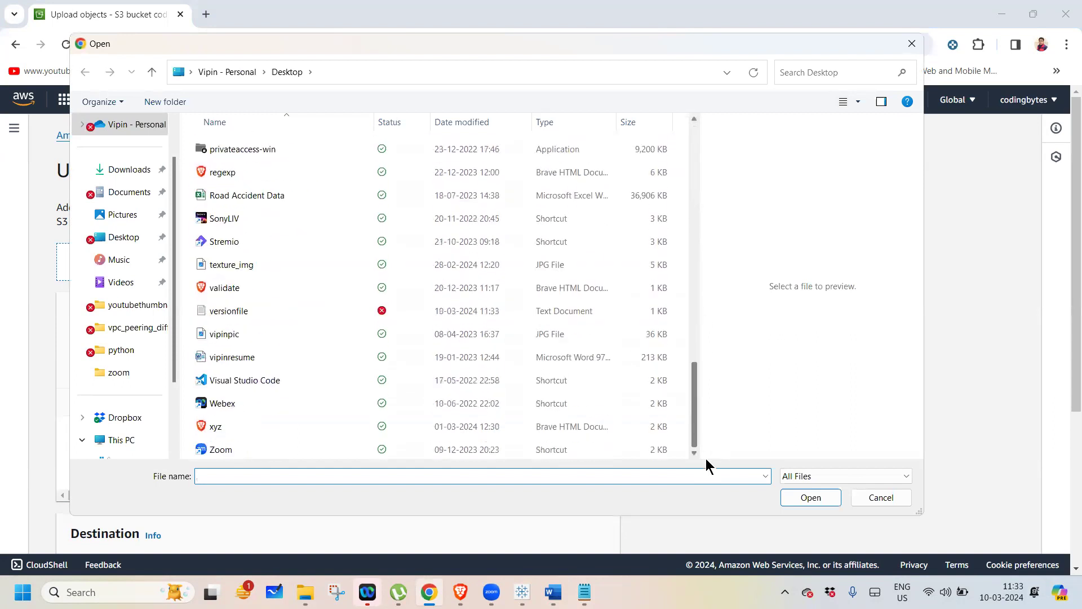
left_click(230, 312)
double_click(206, 311)
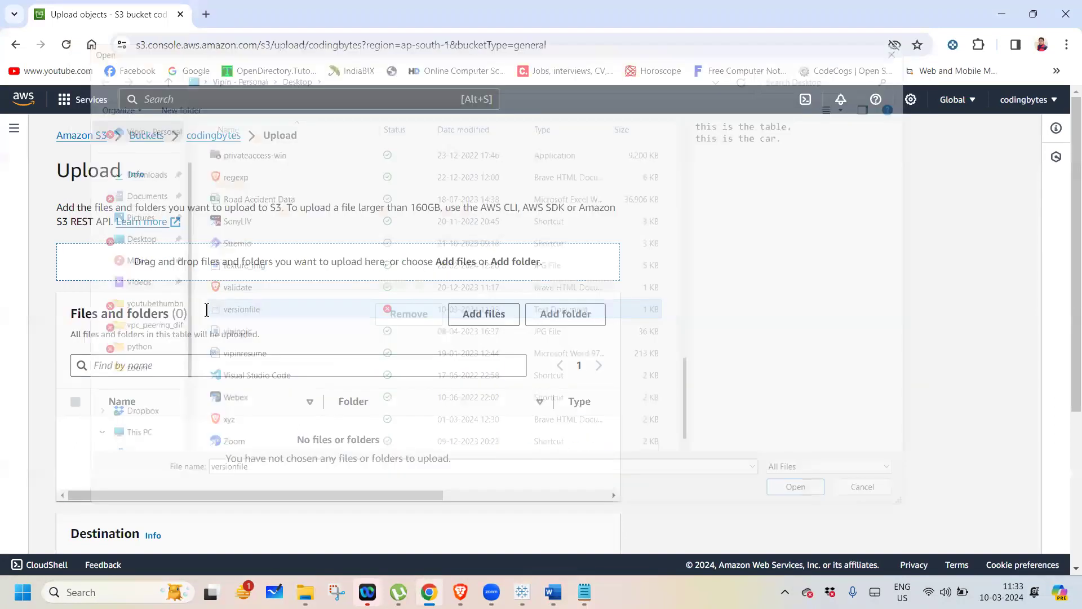
left_click_drag(1065, 307, 1065, 500)
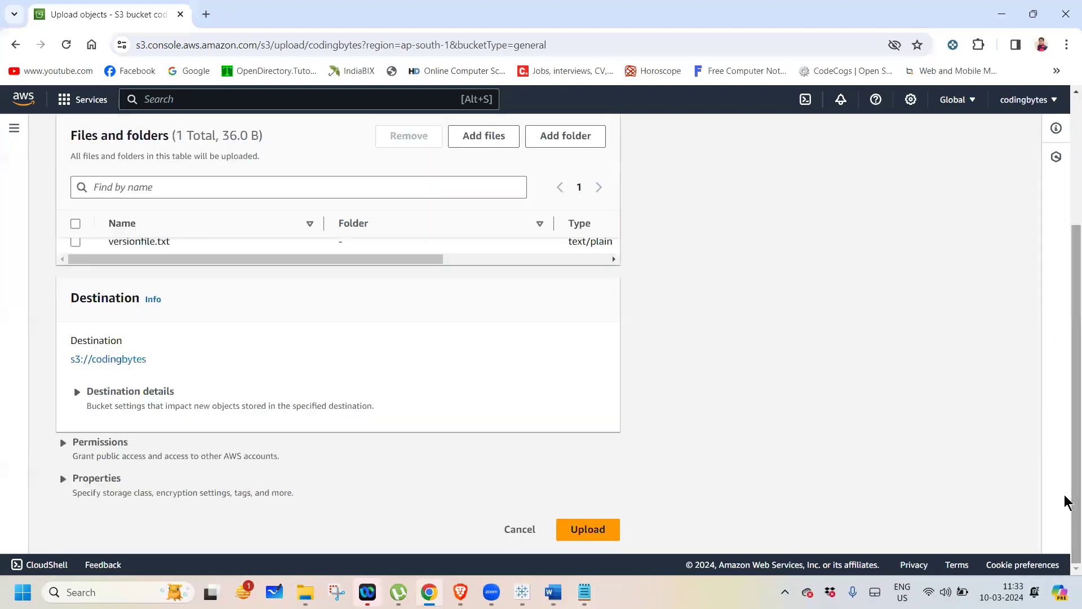
left_click(588, 529)
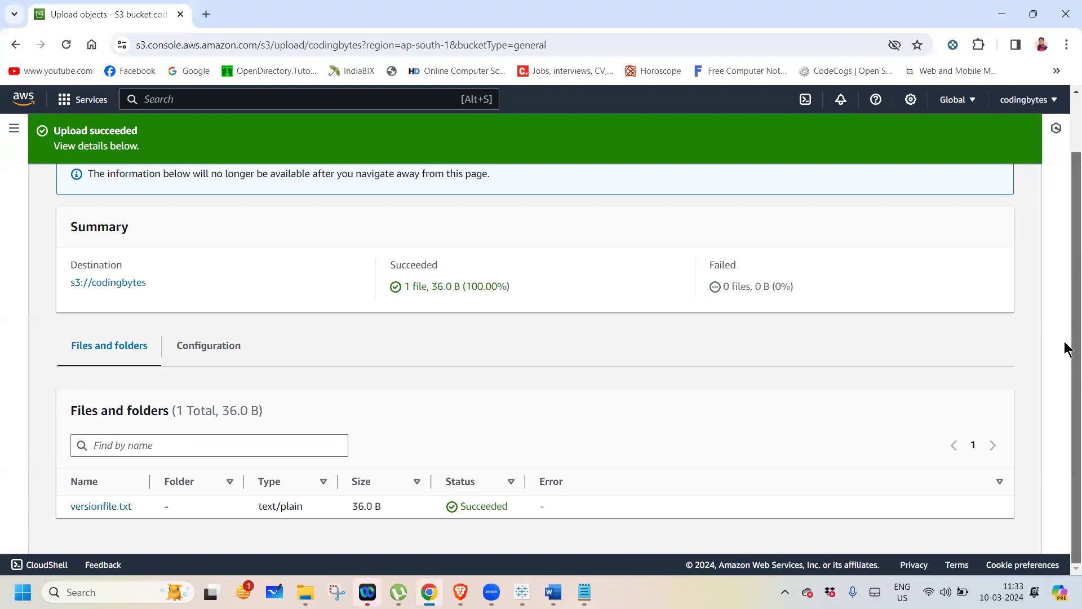
- Check the size of versionfile.txt in the upload results, then close the upload status page
left_click_drag(351, 506, 378, 507)
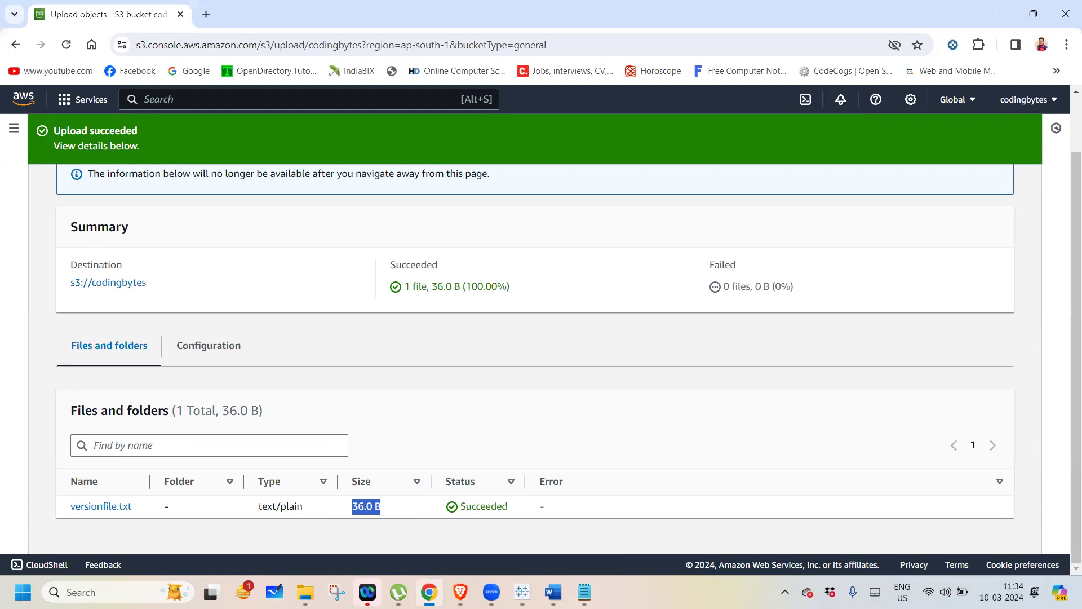
left_click_drag(1066, 249, 1024, 120)
left_click(991, 191)
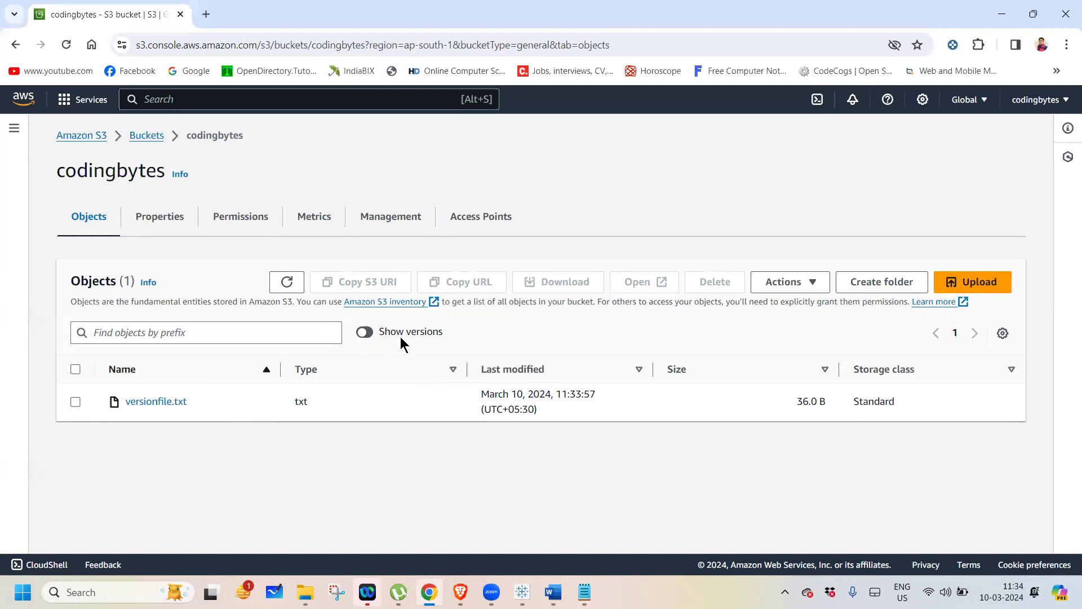
- Show the object versions in the codingbytes bucket, compare the sizes of both versionfile.txt versions, and hide the versions again
left_click(366, 336)
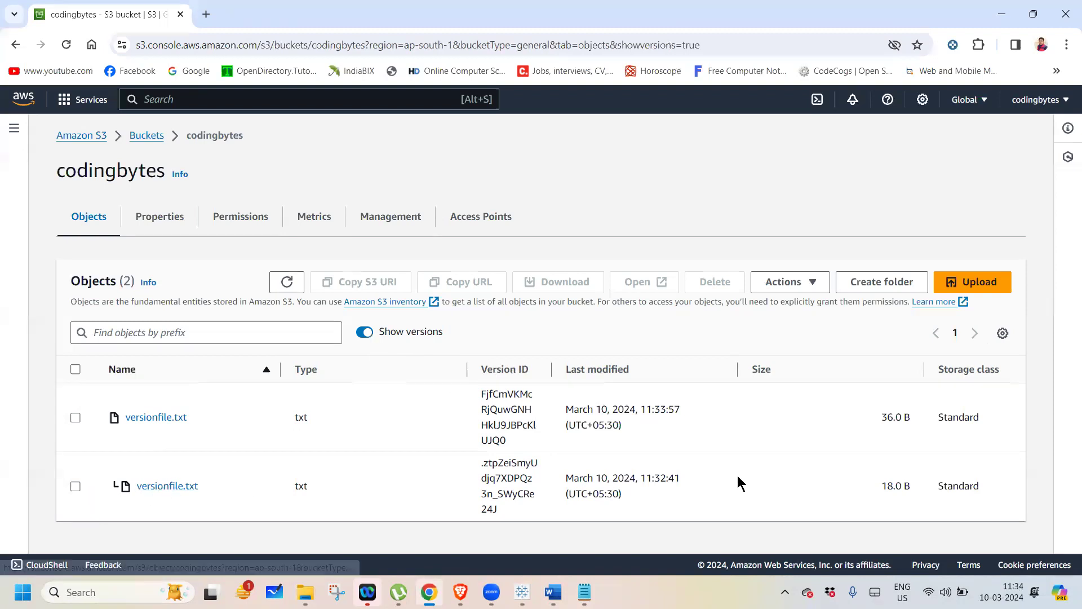
left_click_drag(882, 488, 916, 490)
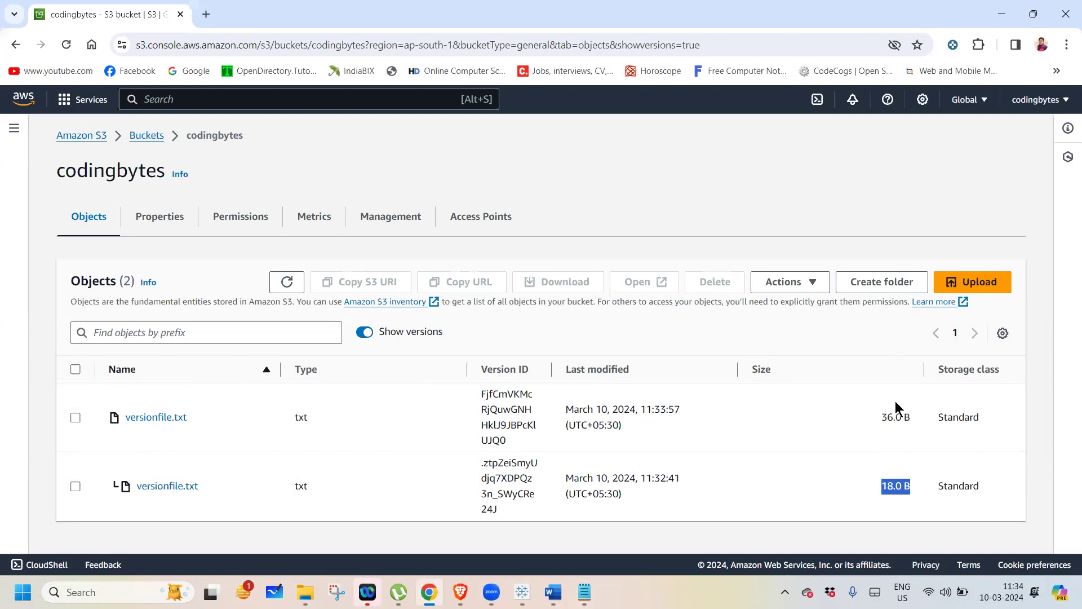
left_click_drag(879, 418, 910, 418)
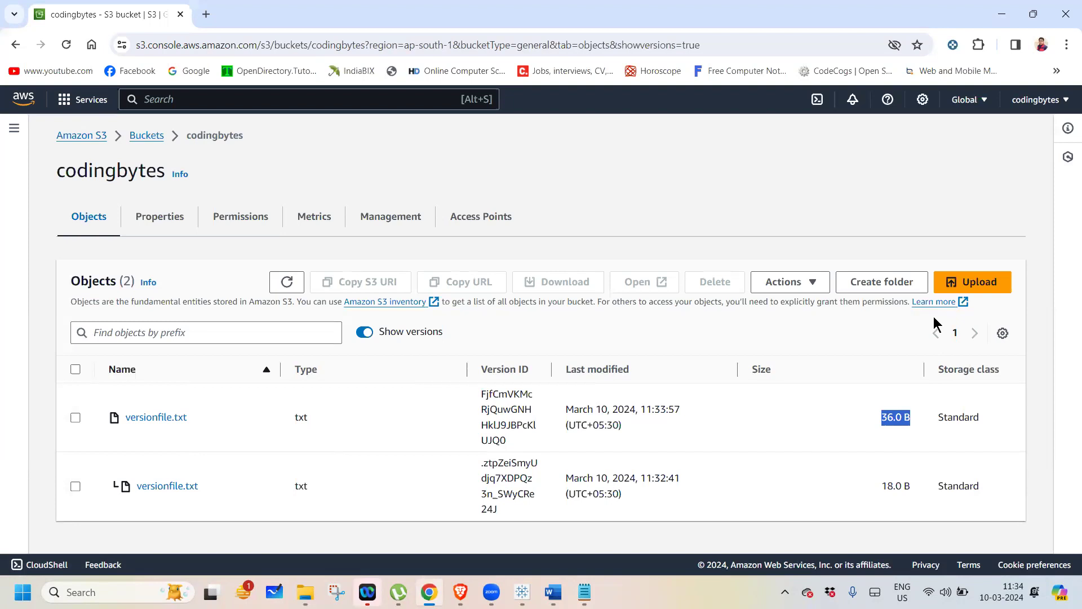
left_click(365, 333)
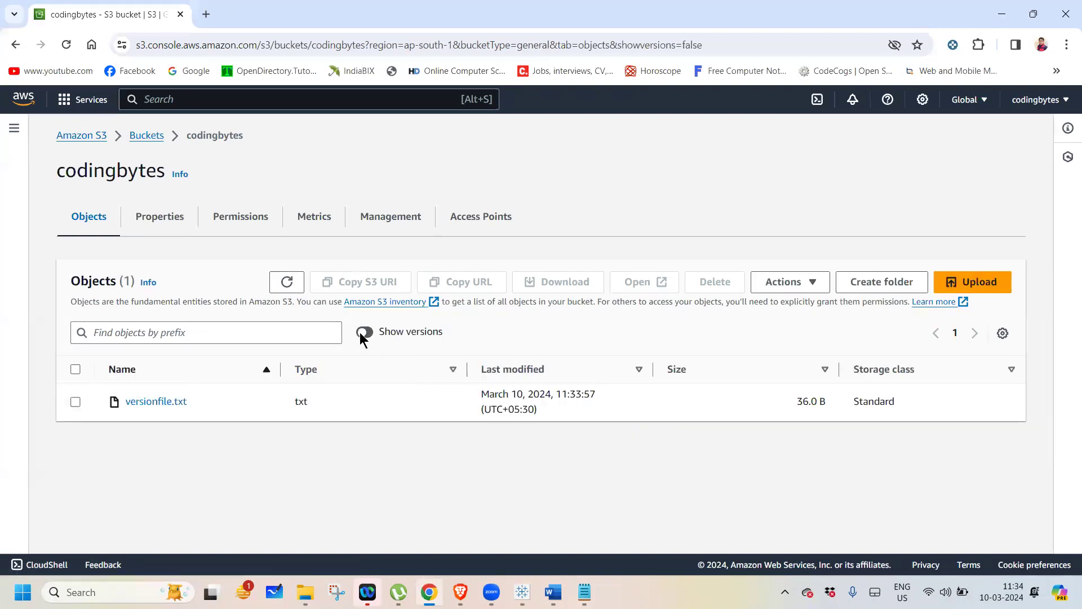
left_click(366, 336)
left_click(366, 334)
- Copy the object URL from the versionfile.txt details and open it in a new browser tab
left_click(148, 402)
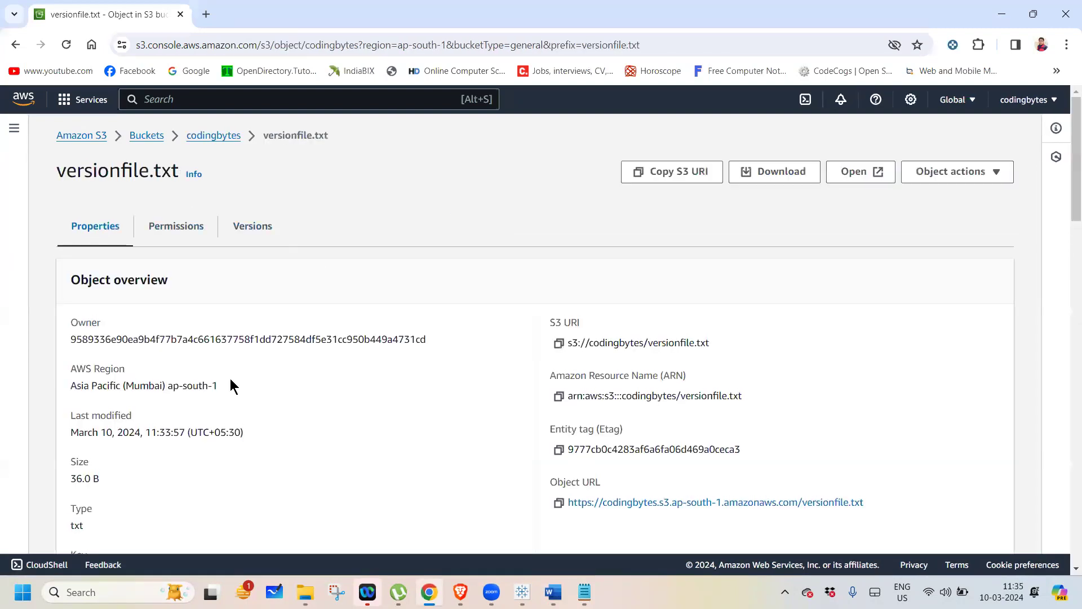
left_click(558, 503)
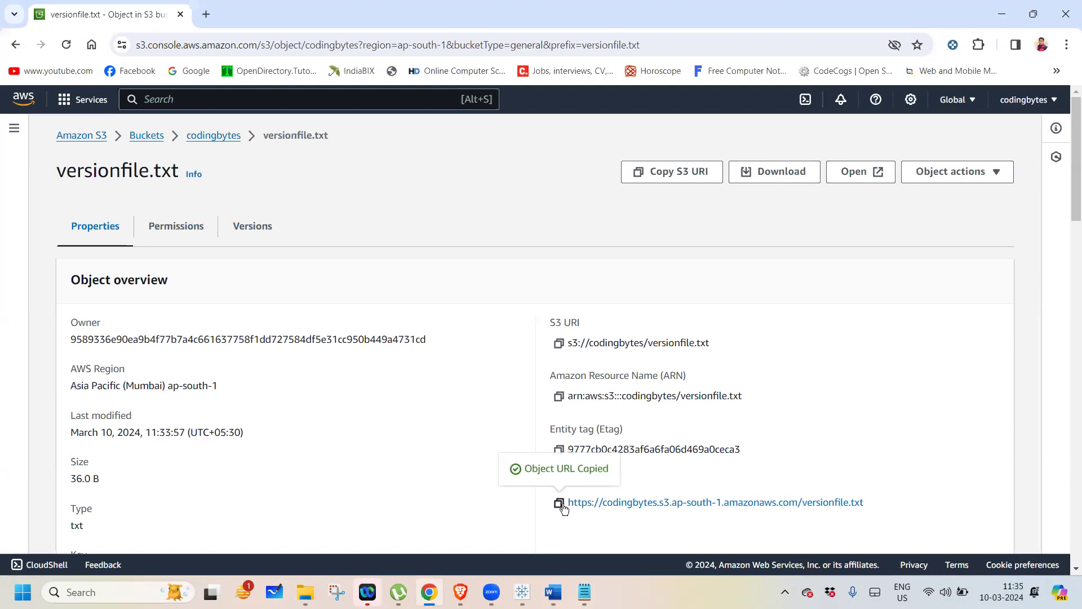
left_click(205, 14)
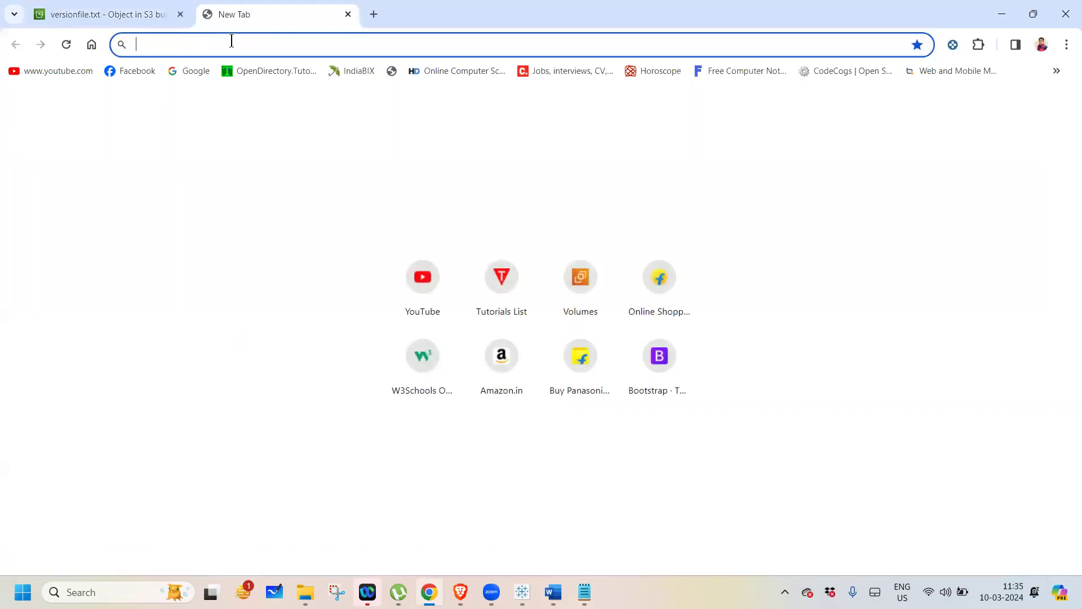
key("ctrl+v")
key("Return")
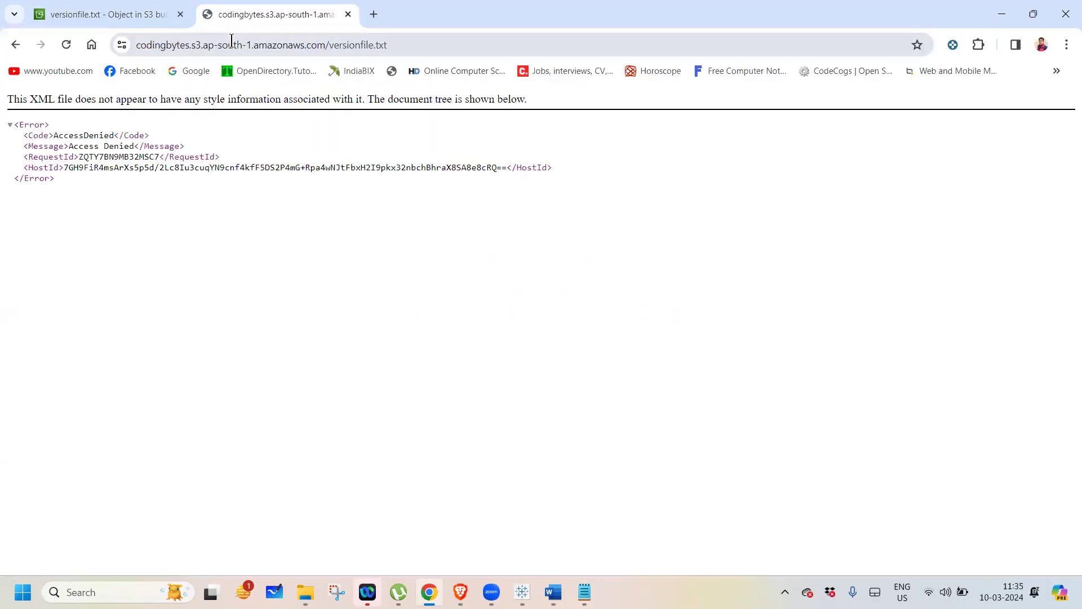
- Grant Everyone (public access) Read permission on the versionfile.txt object and its object ACL, acknowledging the effects, and save the changes
left_click(60, 14)
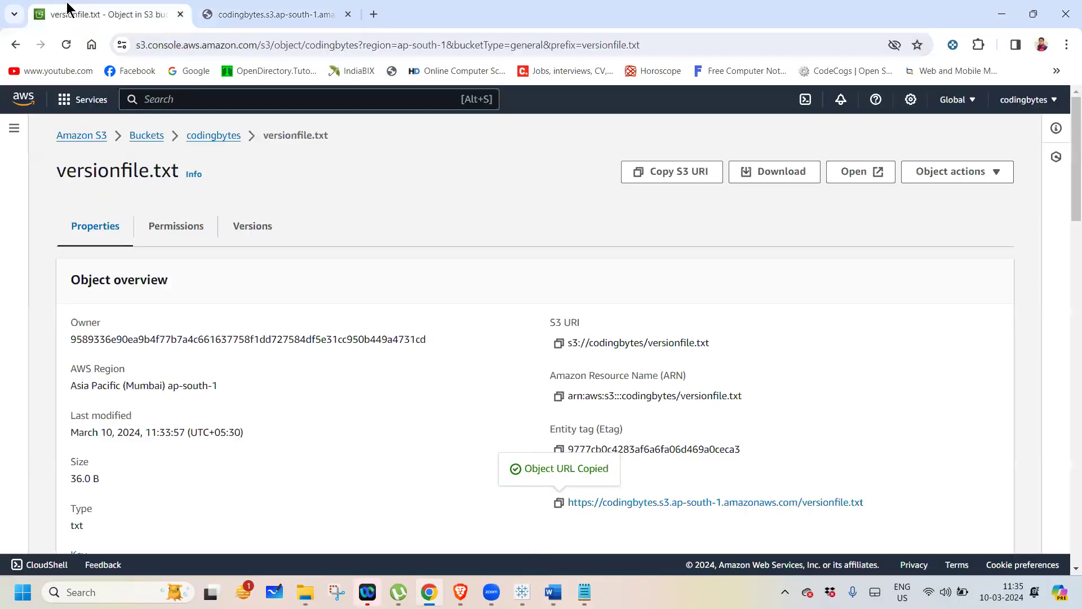
left_click(179, 230)
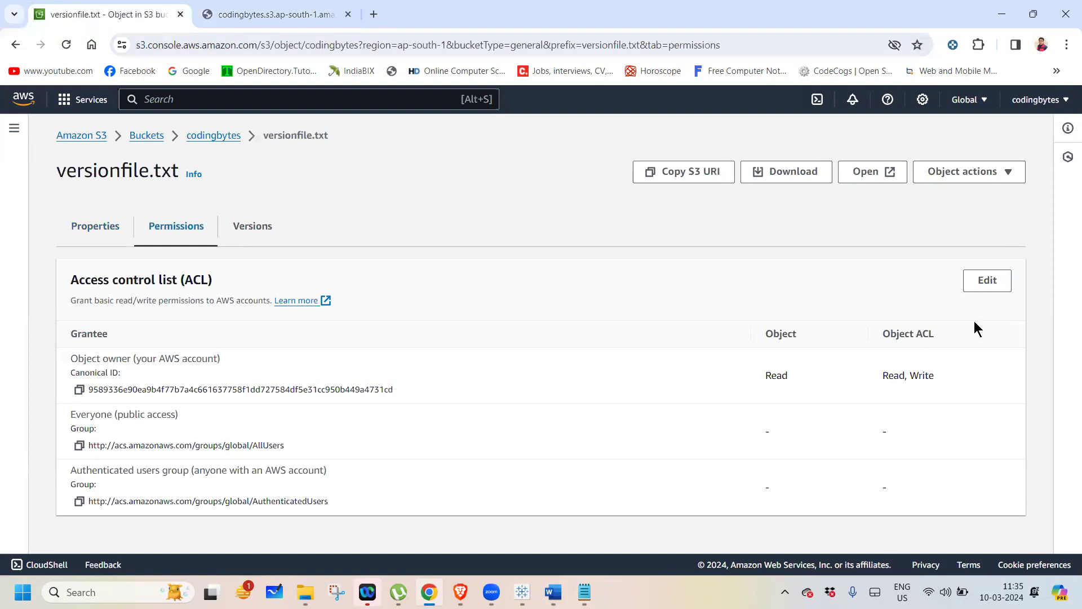
left_click(987, 292)
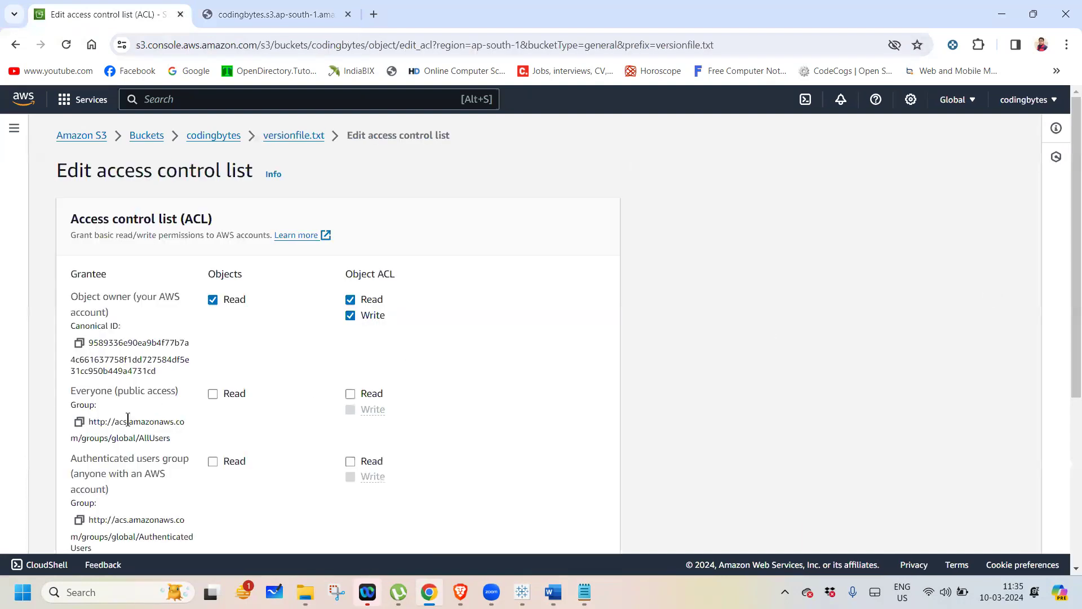
left_click_drag(76, 391, 177, 390)
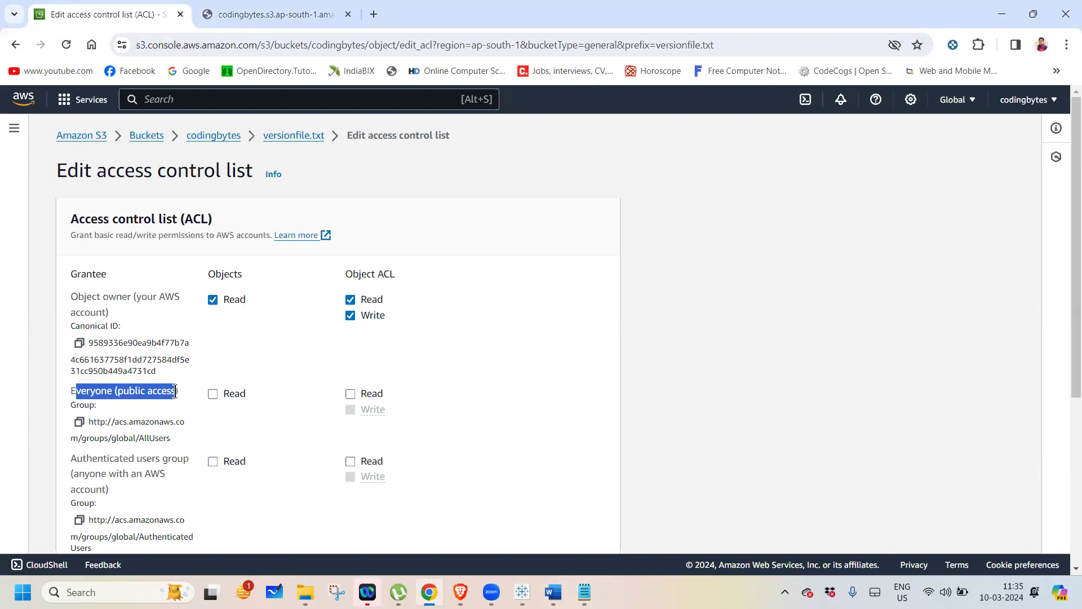
left_click(214, 395)
left_click(349, 393)
left_click_drag(1066, 273, 1065, 423)
left_click_drag(169, 398, 174, 398)
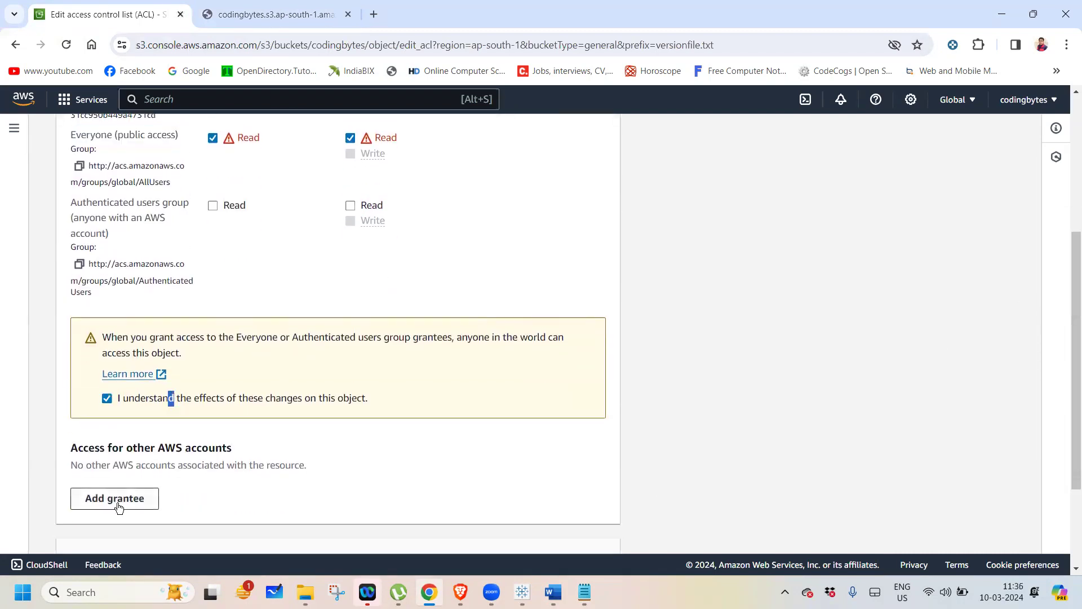
scroll(1067, 486, "down", 1)
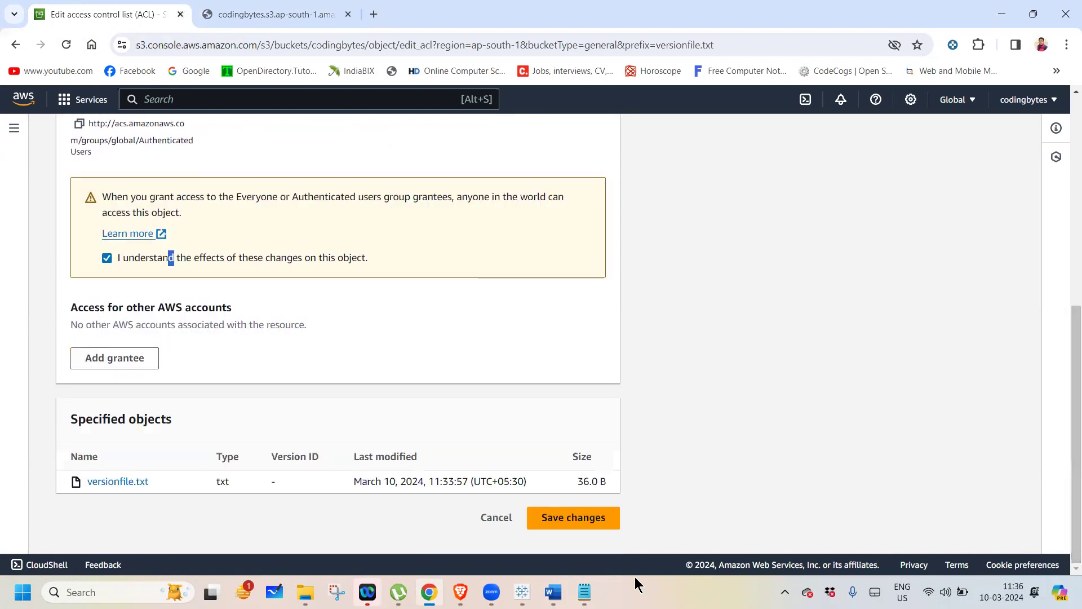
left_click(564, 523)
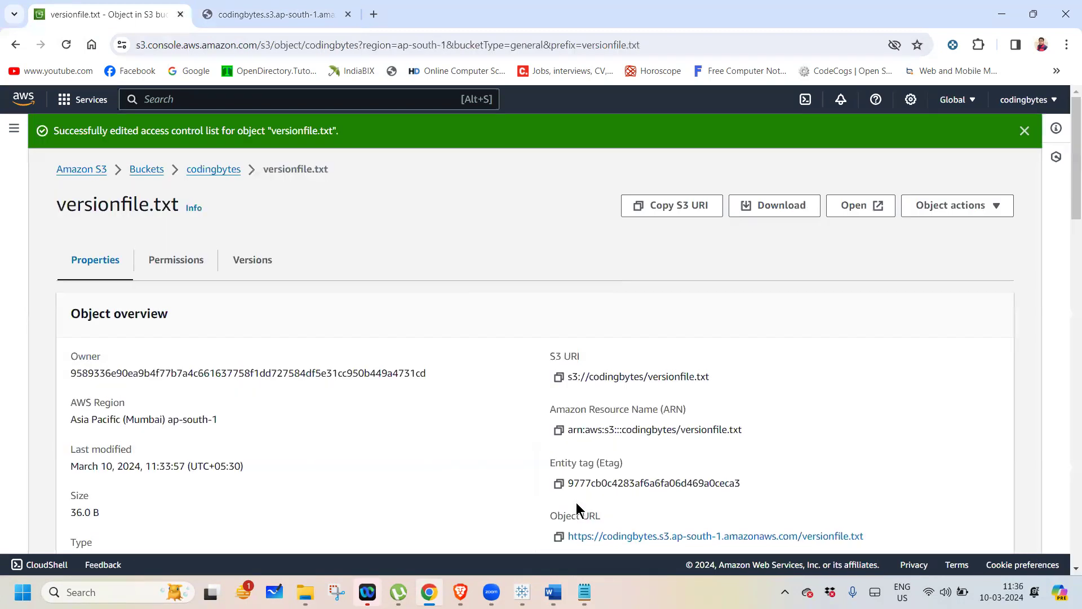
- Reload the versionfile.txt object URL in its browser tab and read the file's text
left_click(238, 12)
left_click(70, 46)
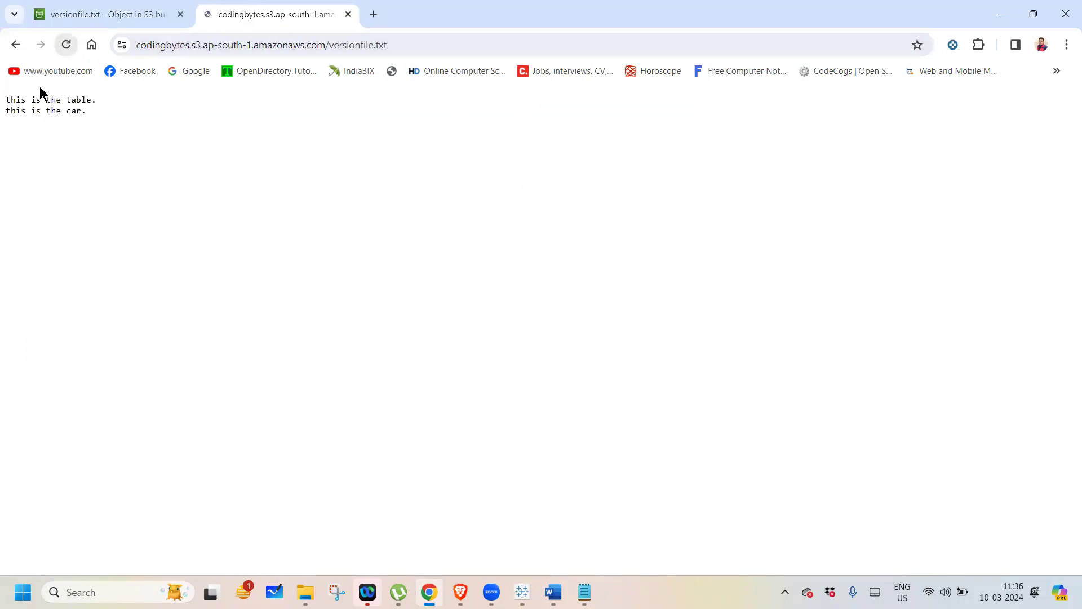
left_click_drag(8, 104, 97, 119)
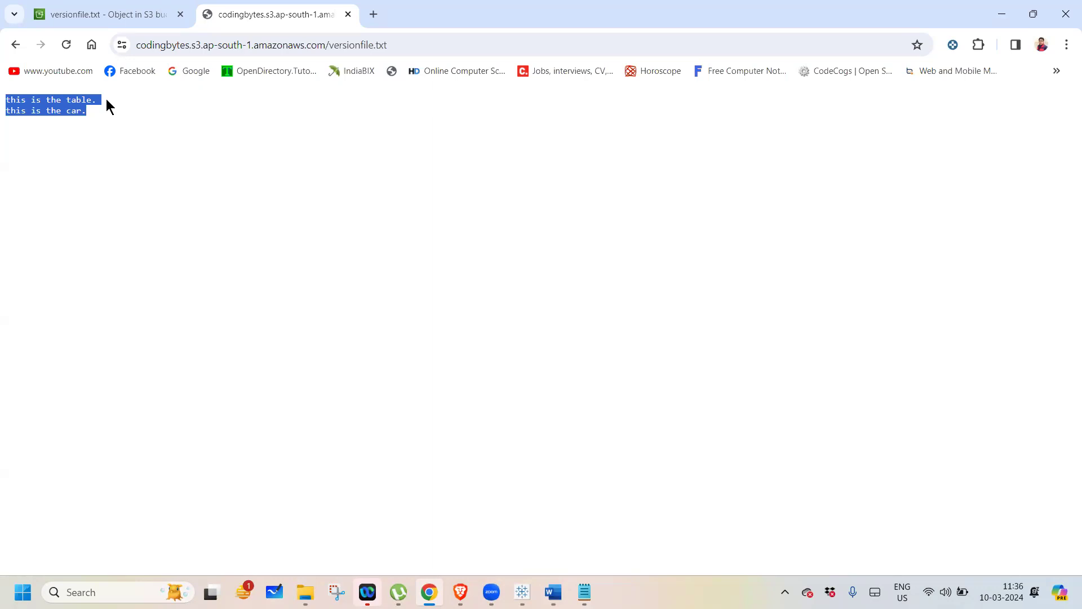
- Return to the codingbytes bucket in the S3 console and delete versionfile.txt, confirming with "delete"
left_click(103, 8)
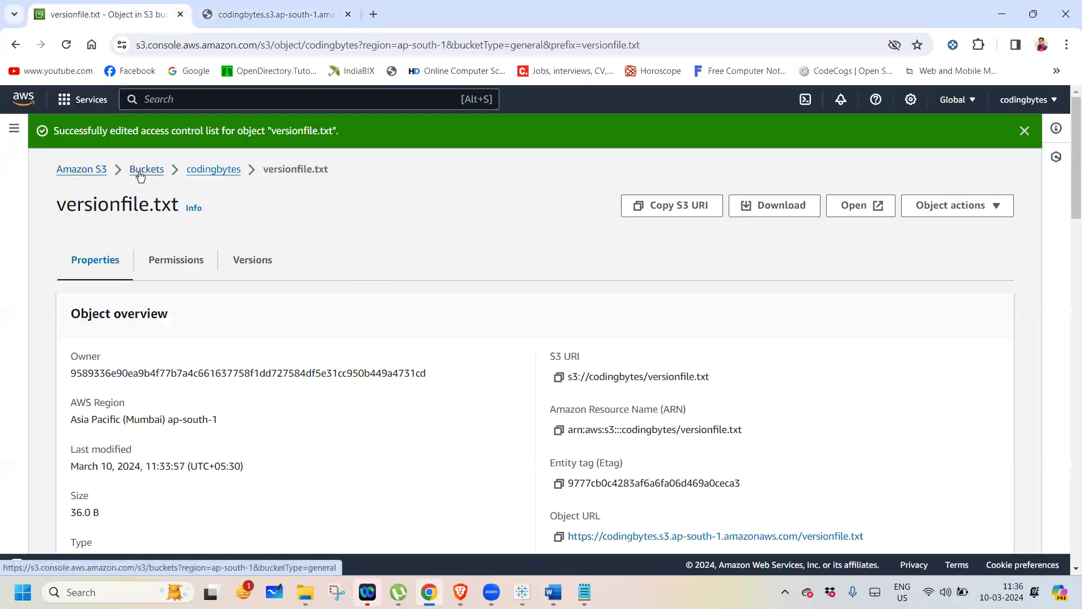
left_click(196, 176)
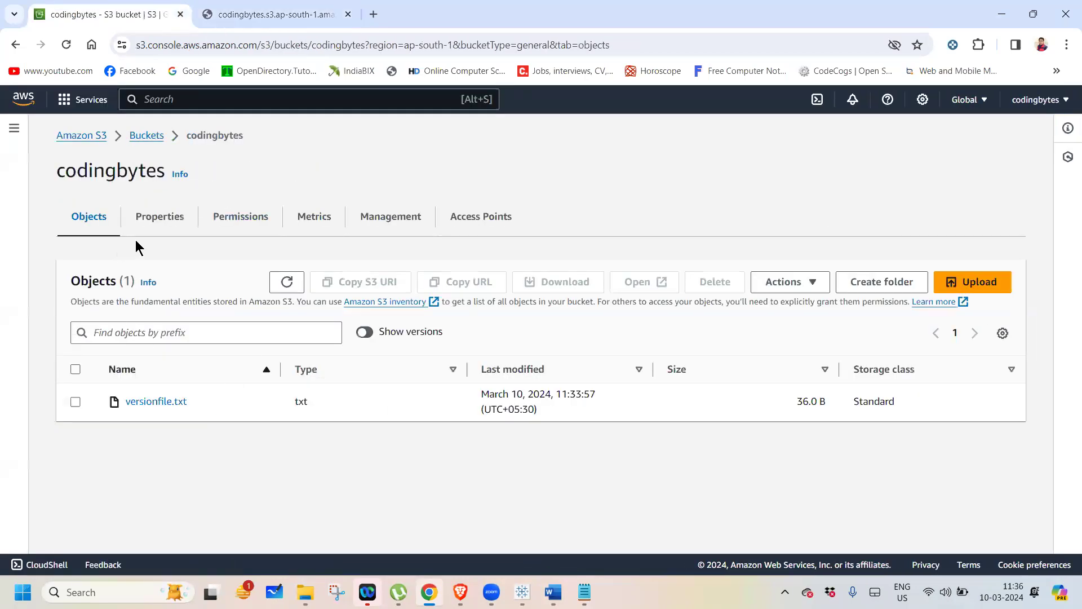
left_click(76, 403)
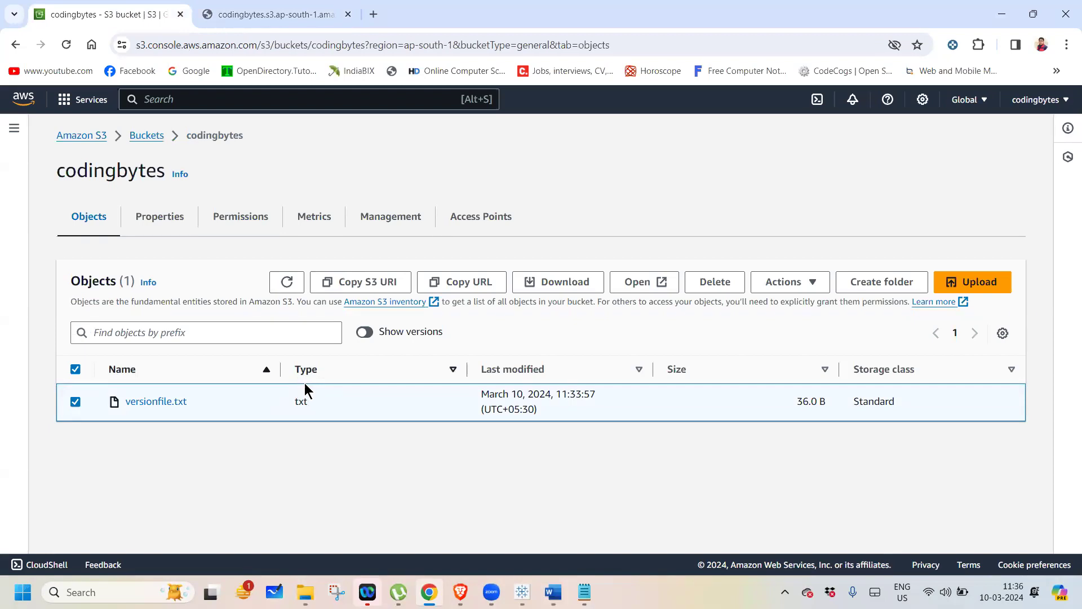
left_click(716, 283)
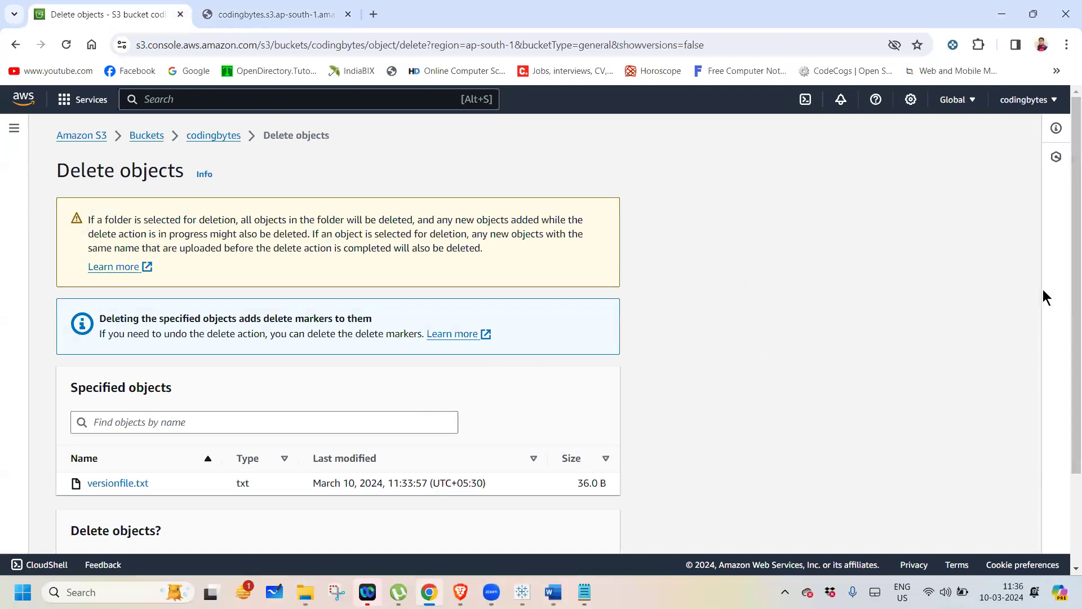
scroll(1067, 380, "down", 1)
scroll(1067, 380, "down", 1)
left_click(206, 474)
type("d")
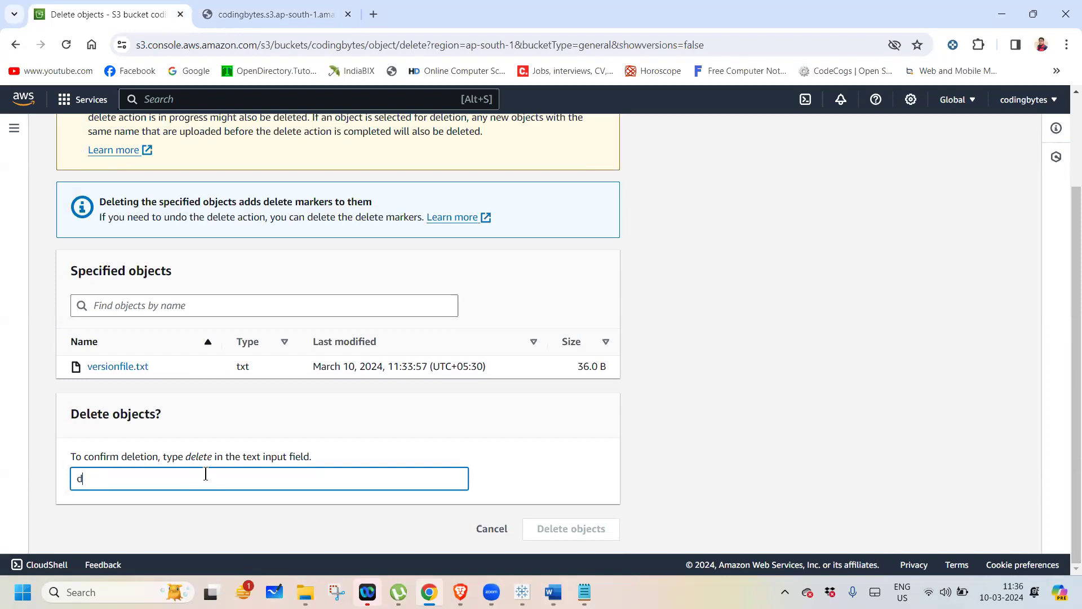
type("elete")
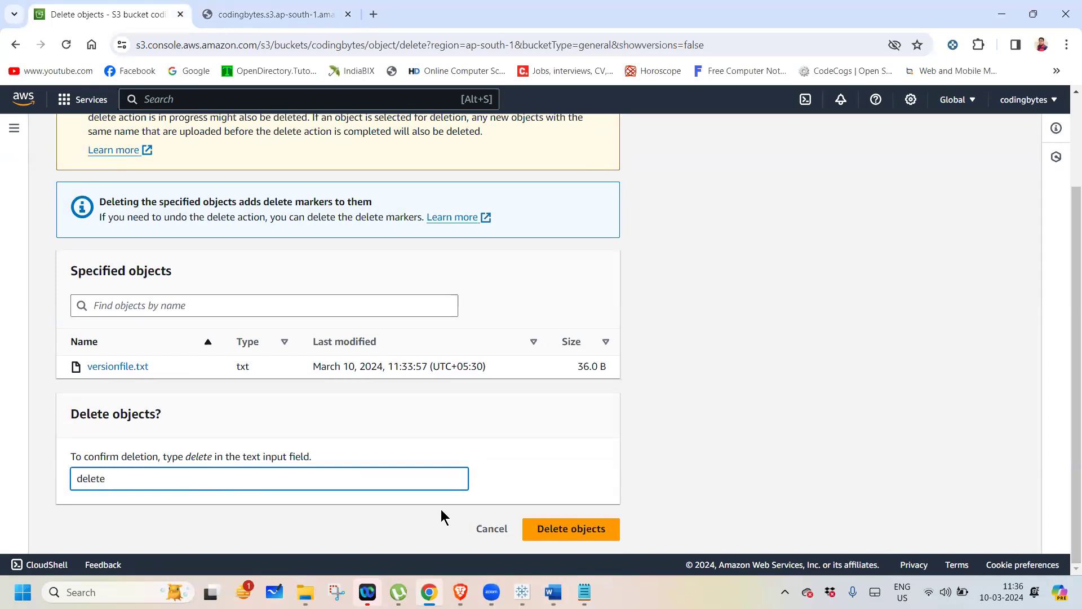
left_click(568, 516)
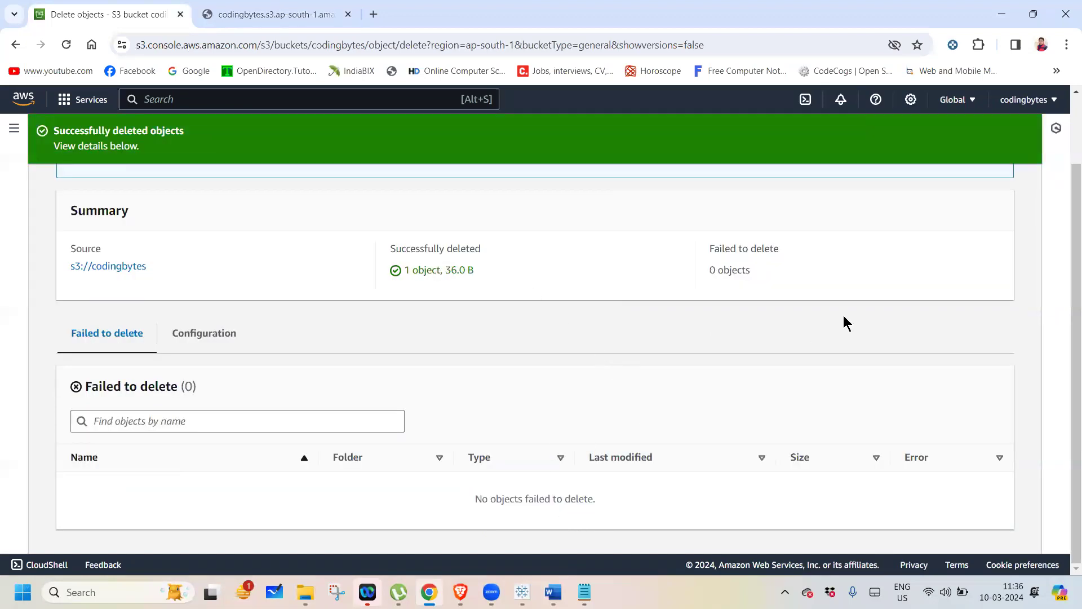
- Close the deletion status page and return to the list of S3 buckets
scroll(1067, 272, "up", 2)
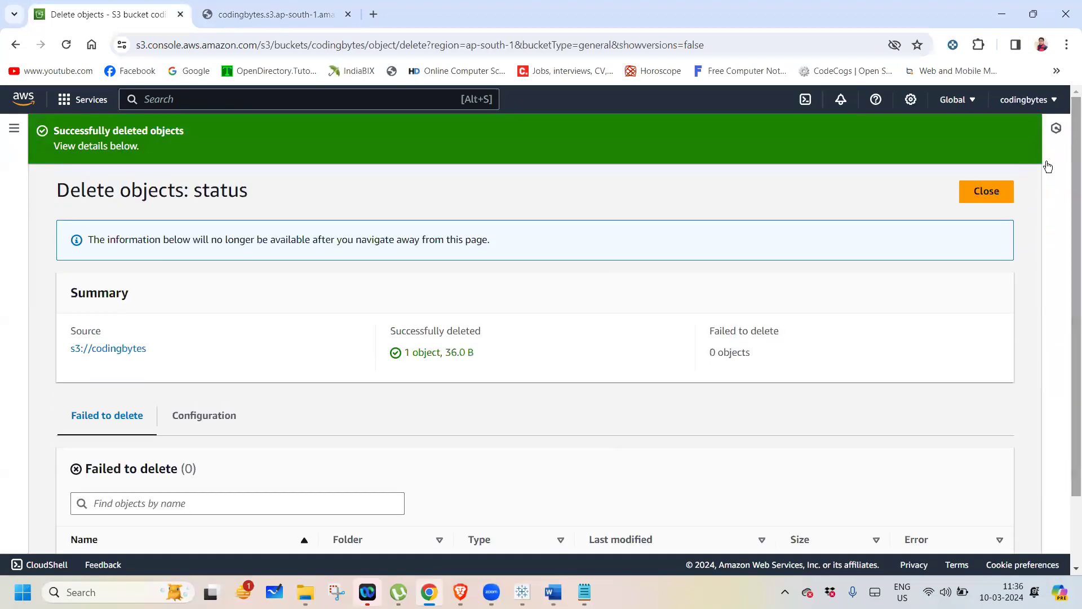
left_click(991, 190)
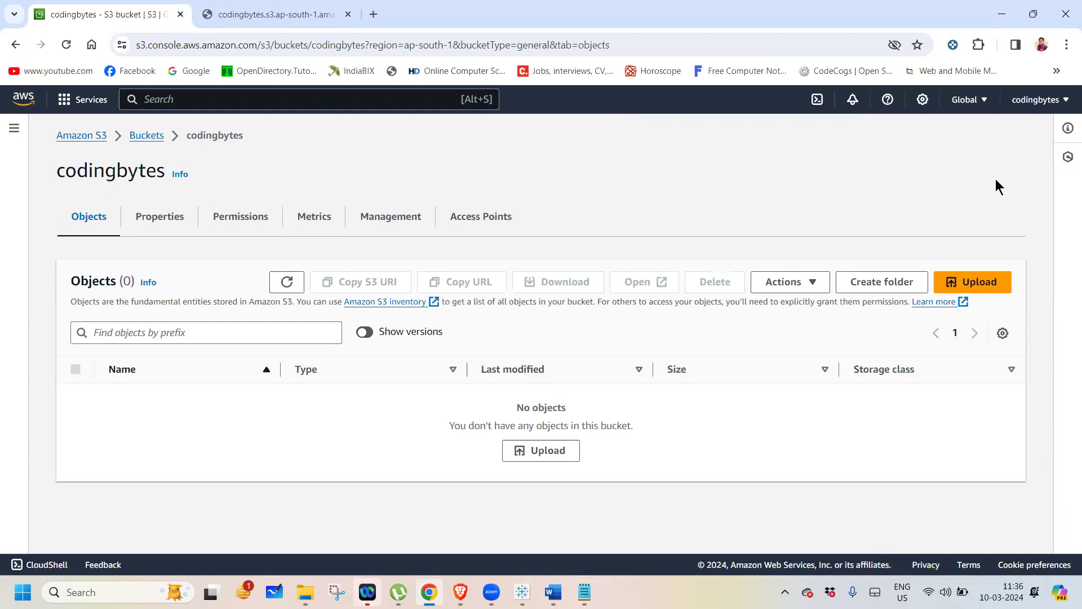
left_click(145, 141)
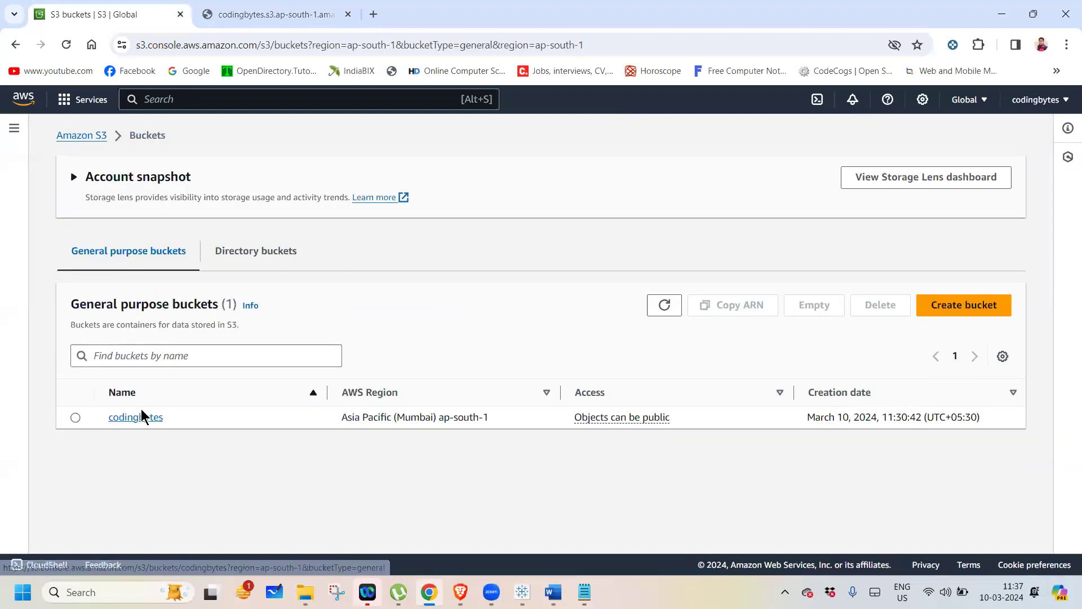
- Open the codingbytes bucket, show object versions, and examine the delete marker entry for versionfile.txt
left_click(133, 418)
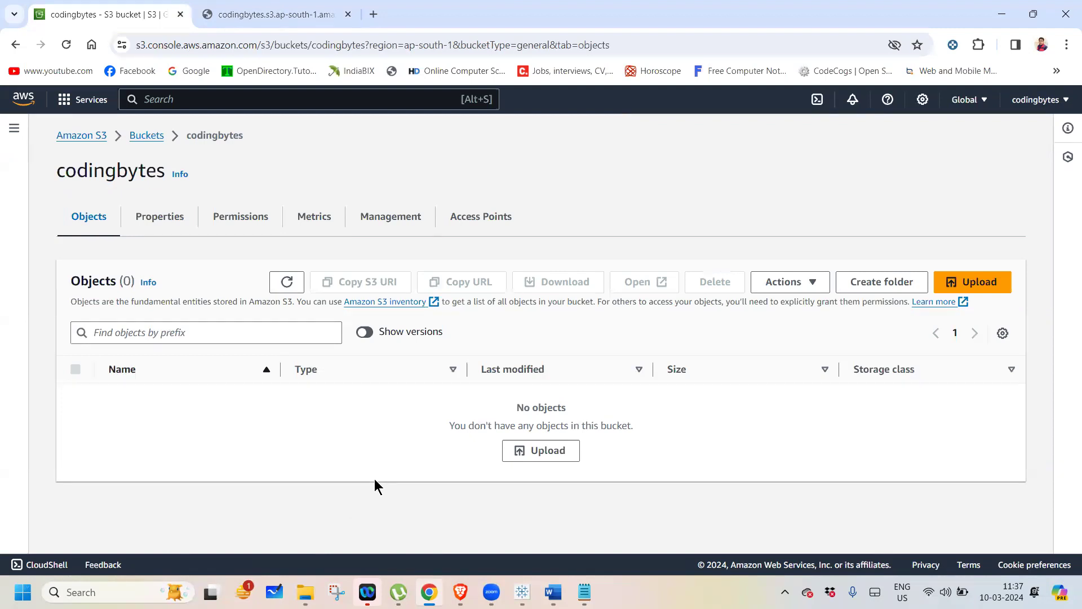
left_click(363, 334)
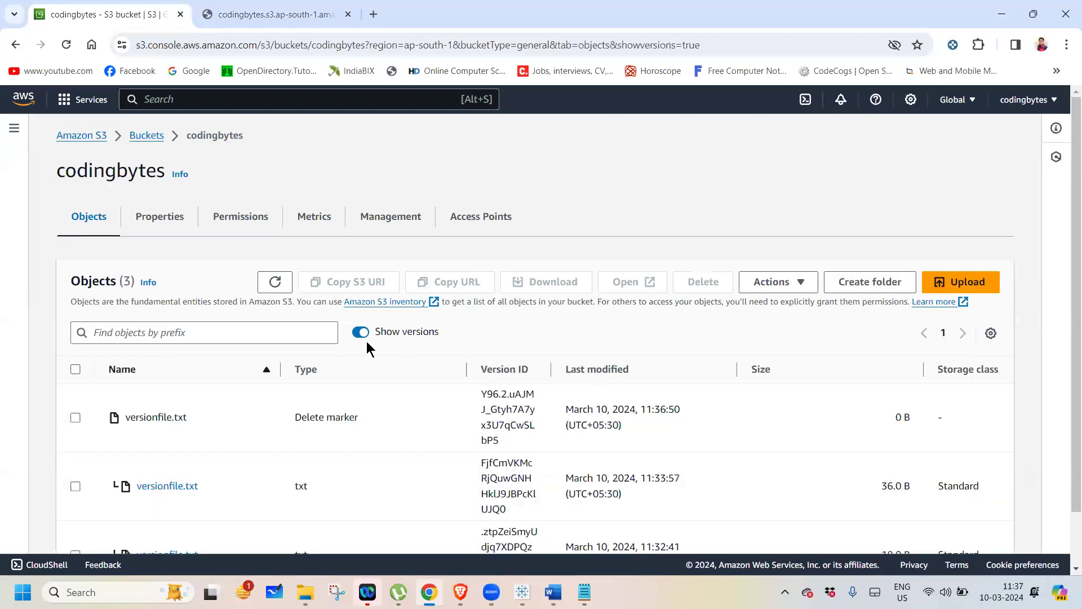
scroll(1067, 270, "down", 2)
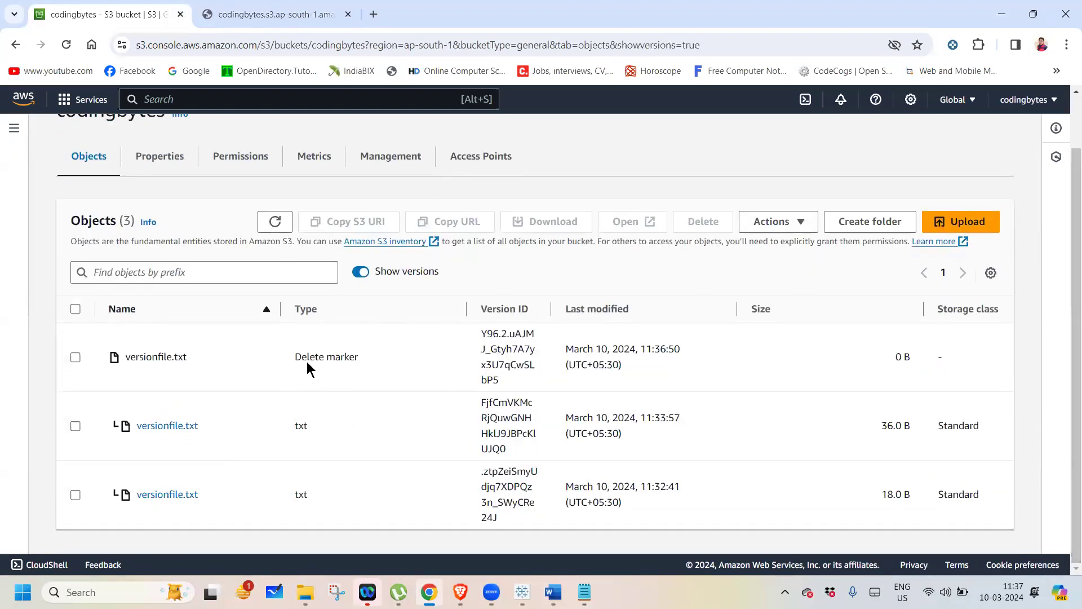
left_click_drag(301, 357, 375, 366)
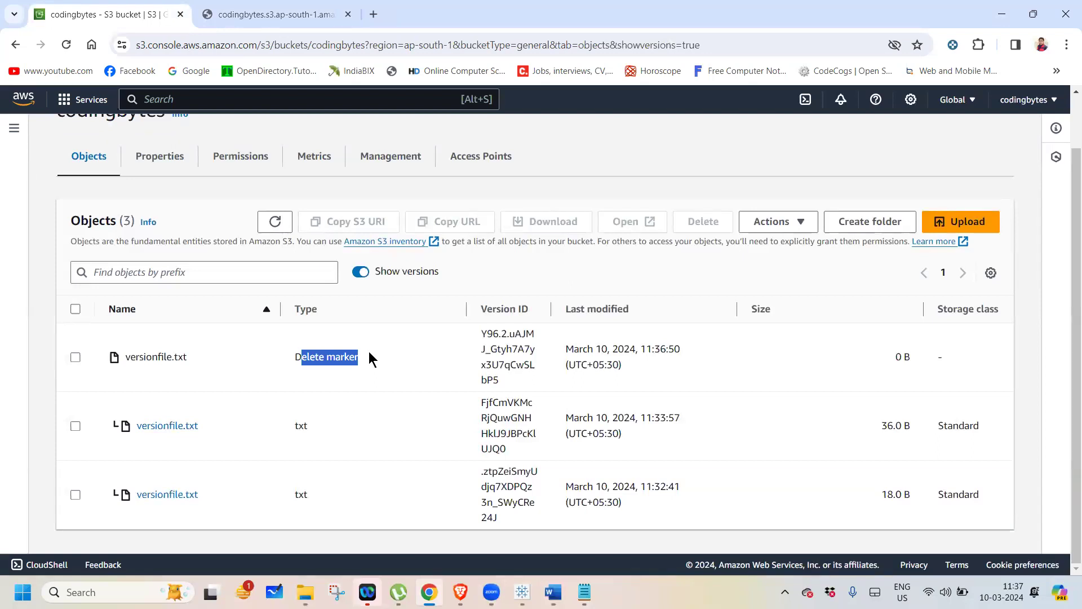
left_click(75, 496)
left_click(75, 428)
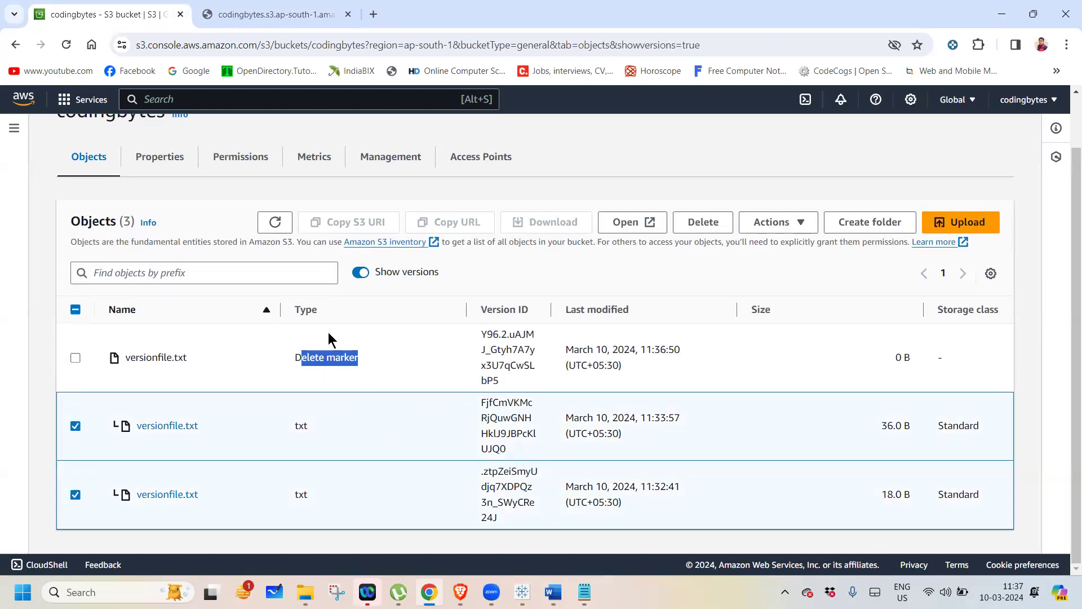
left_click(74, 358)
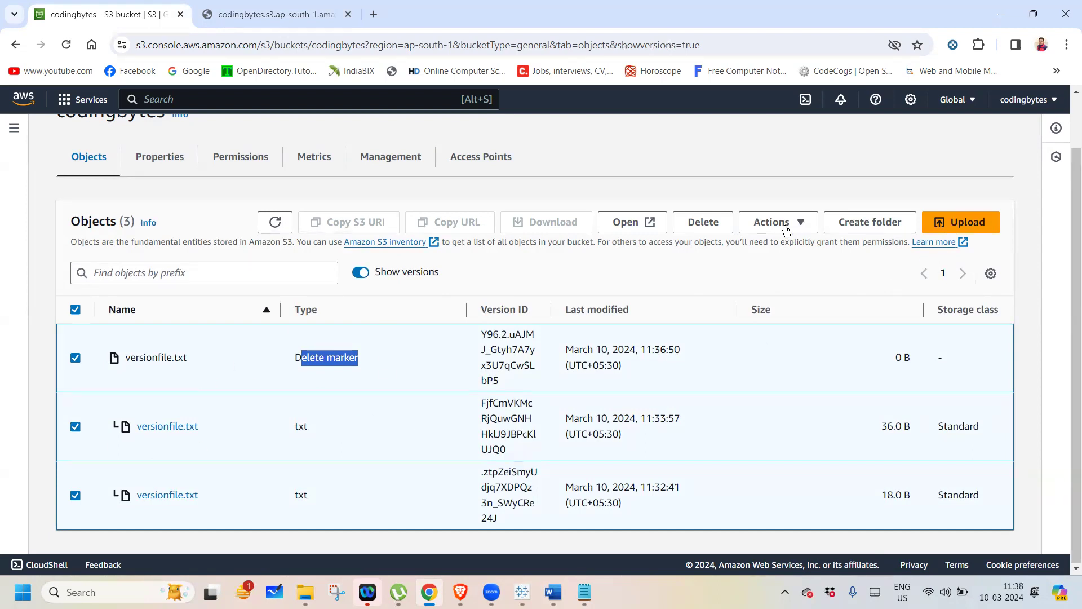
left_click(803, 221)
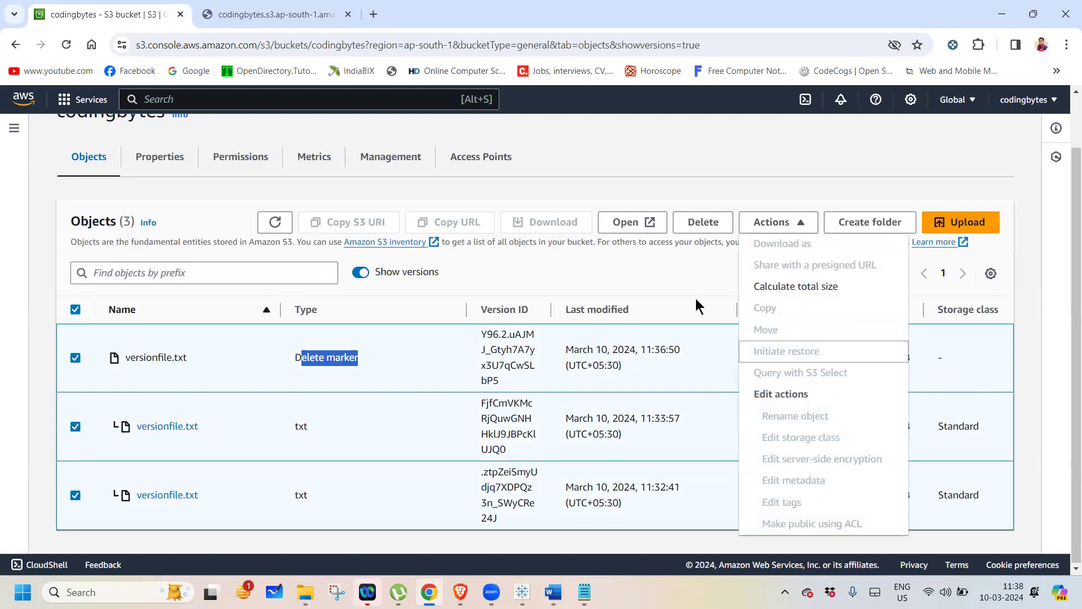
left_click(620, 262)
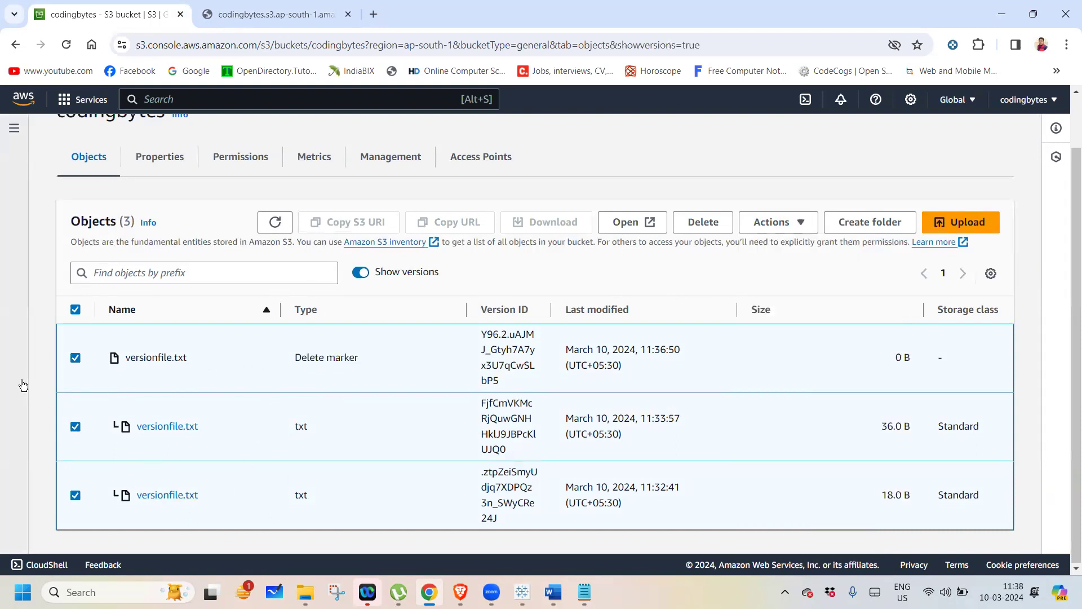
left_click(75, 357)
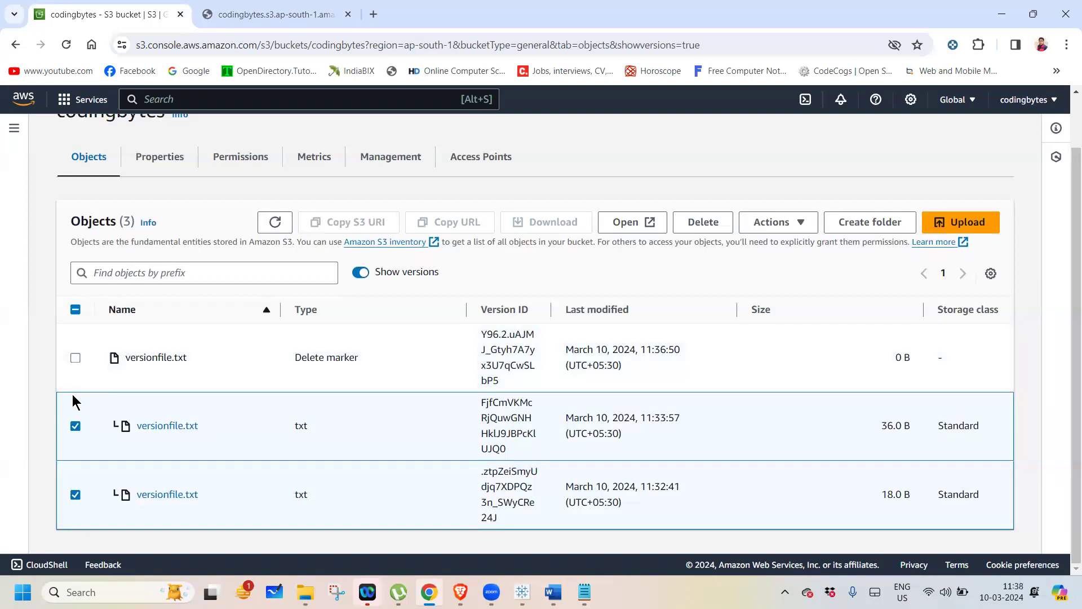
left_click(75, 426)
left_click(75, 495)
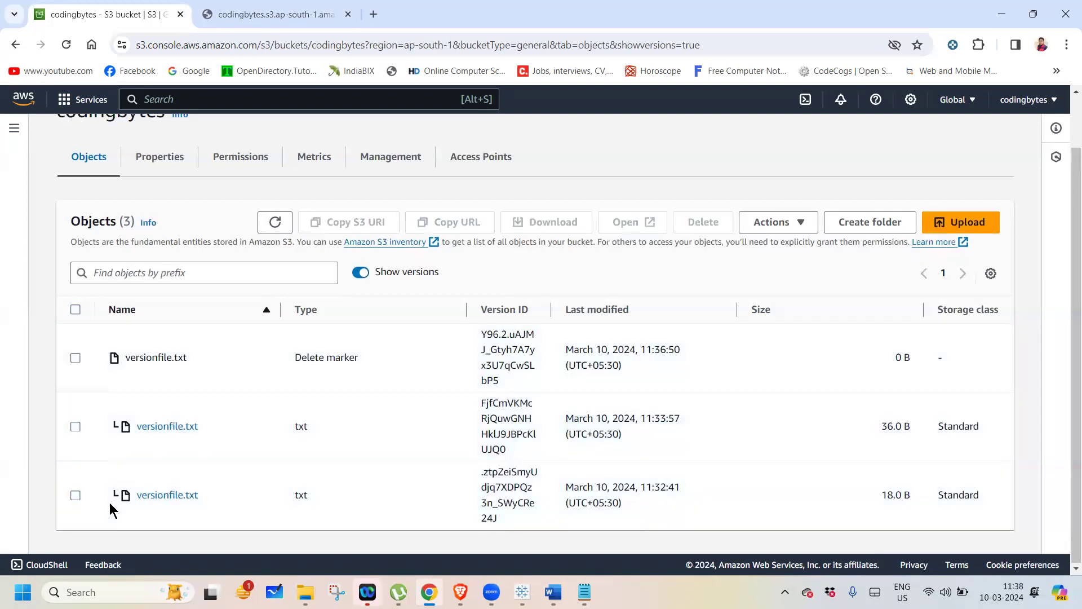
- Open the details of the 36.0 B version of versionfile.txt and review its object overview and object URL
left_click(150, 426)
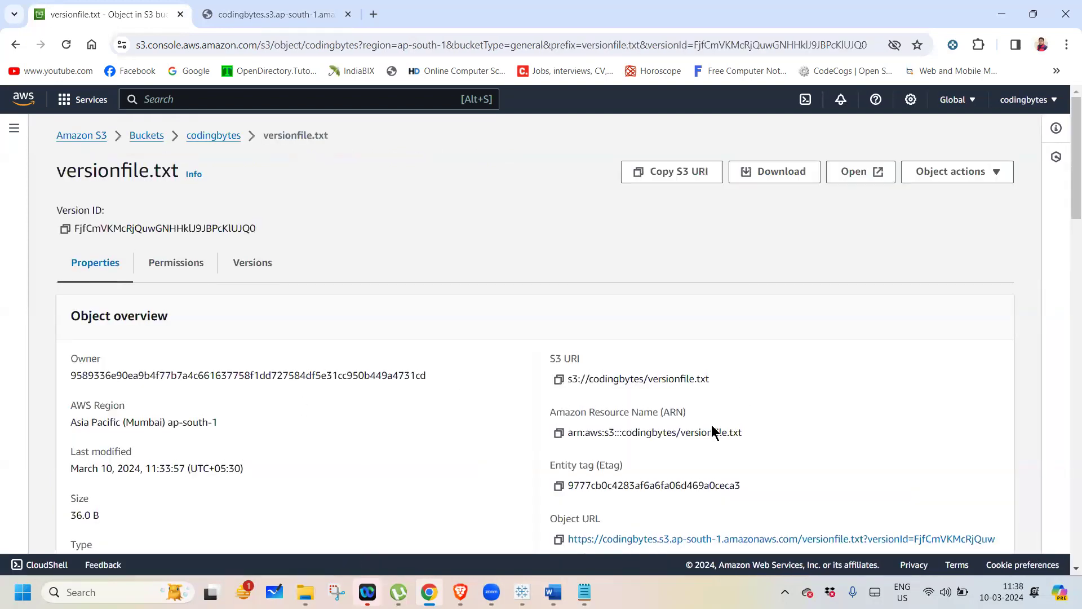
scroll(1065, 228, "down", 4)
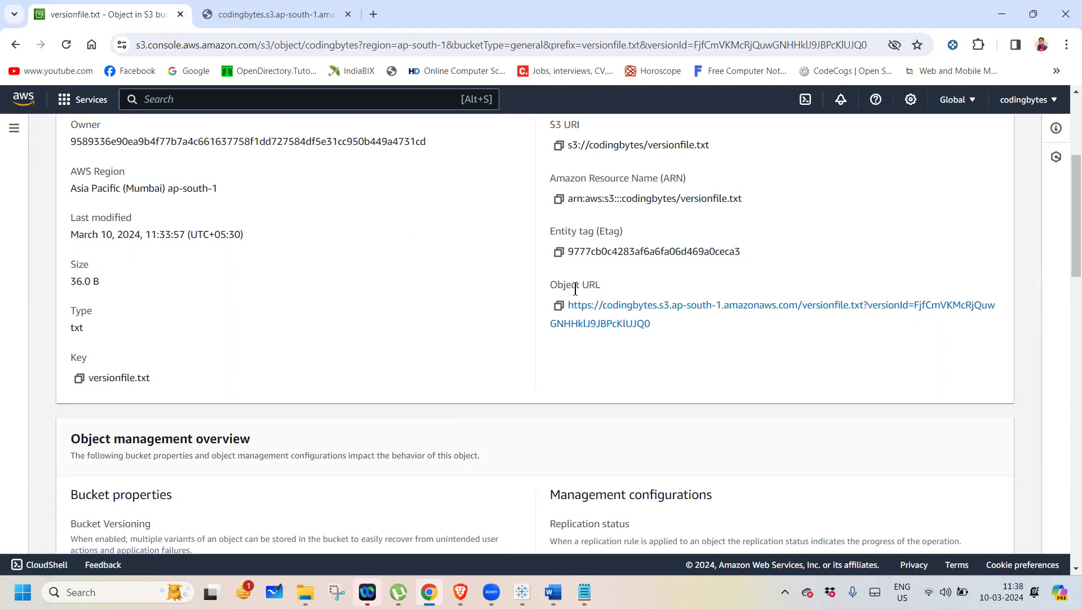
left_click_drag(1066, 244, 1046, 48)
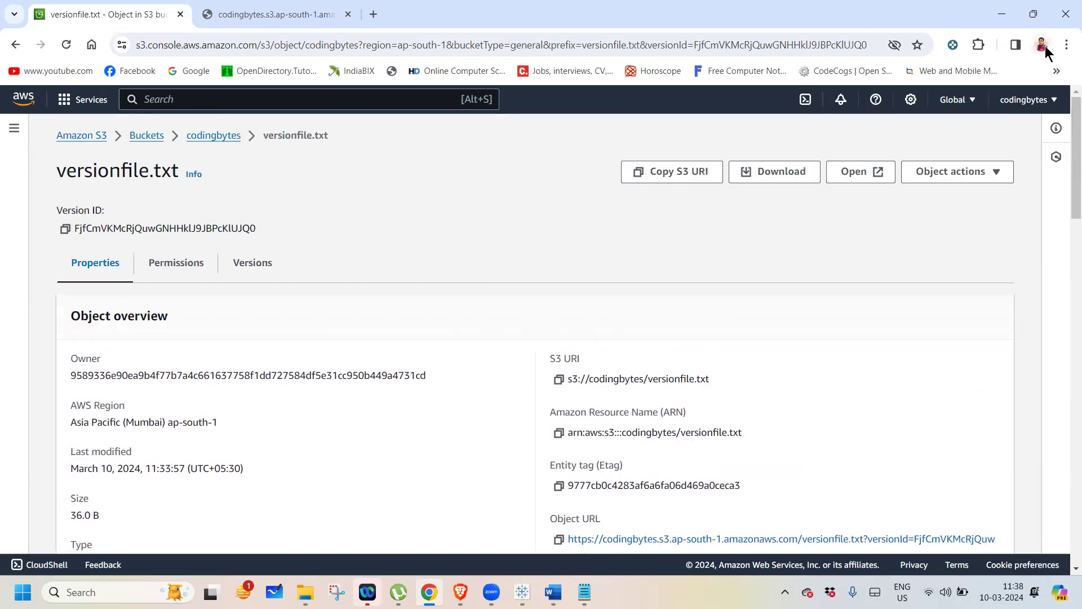
- Return to the codingbytes bucket, show versions, and open both stored txt versions of versionfile.txt to read the file text
left_click(205, 136)
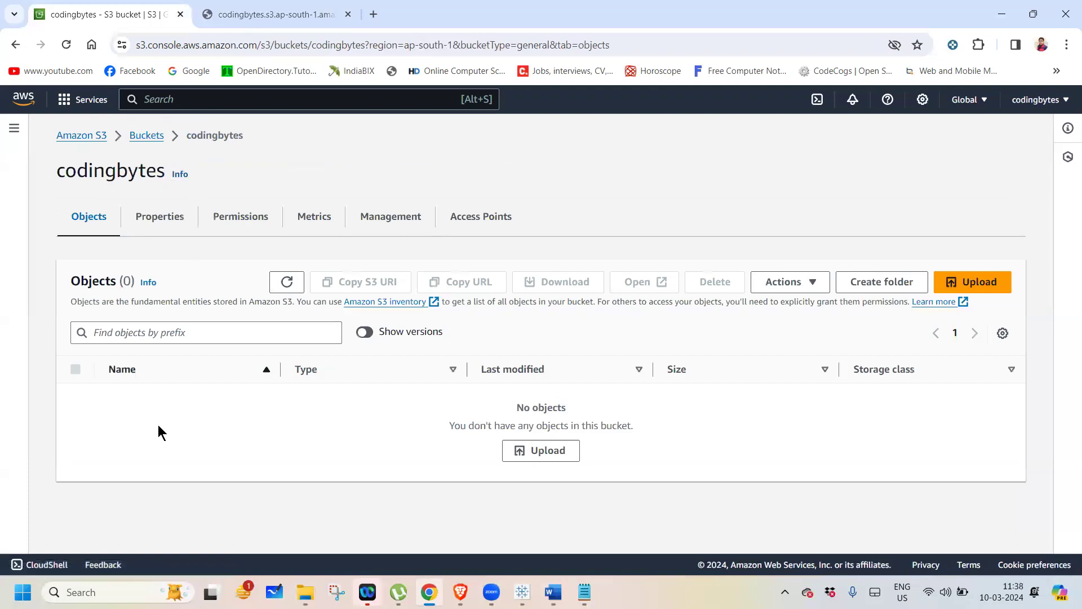
left_click(365, 333)
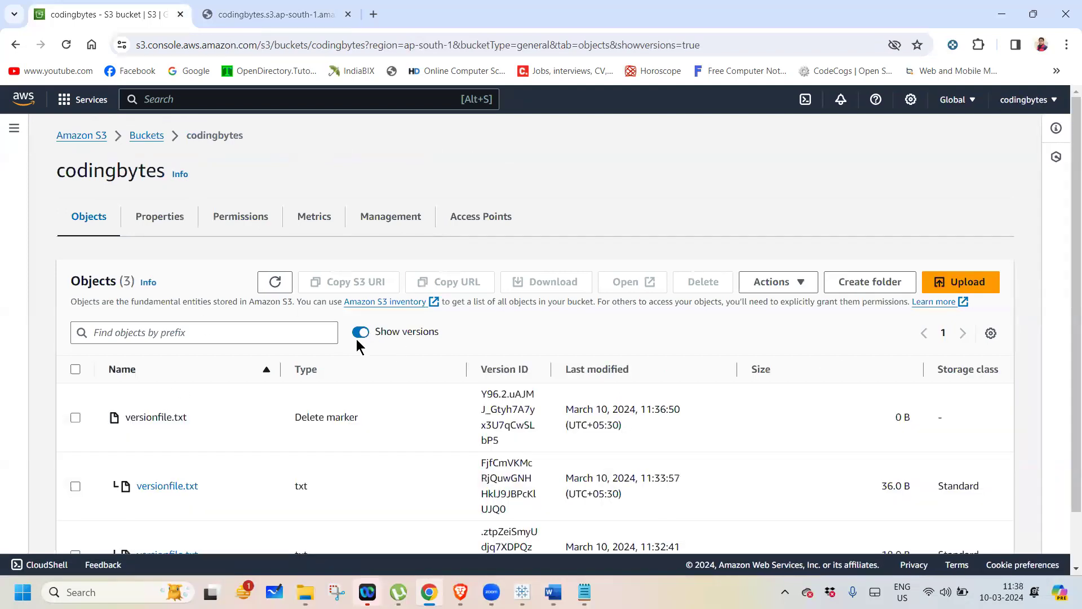
left_click(75, 417)
left_click(74, 486)
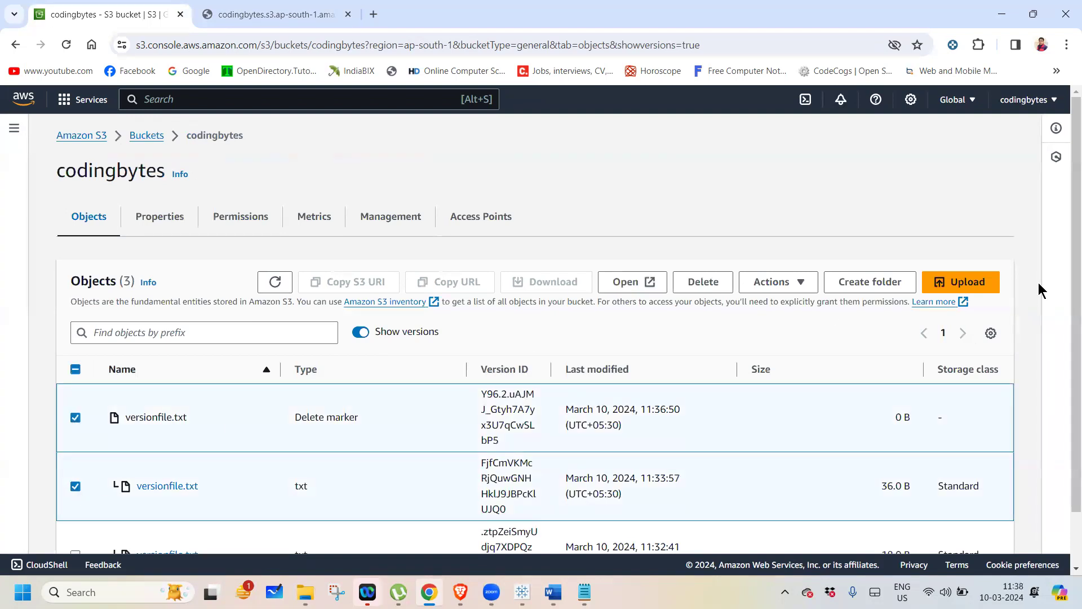
left_click_drag(1067, 234, 1065, 354)
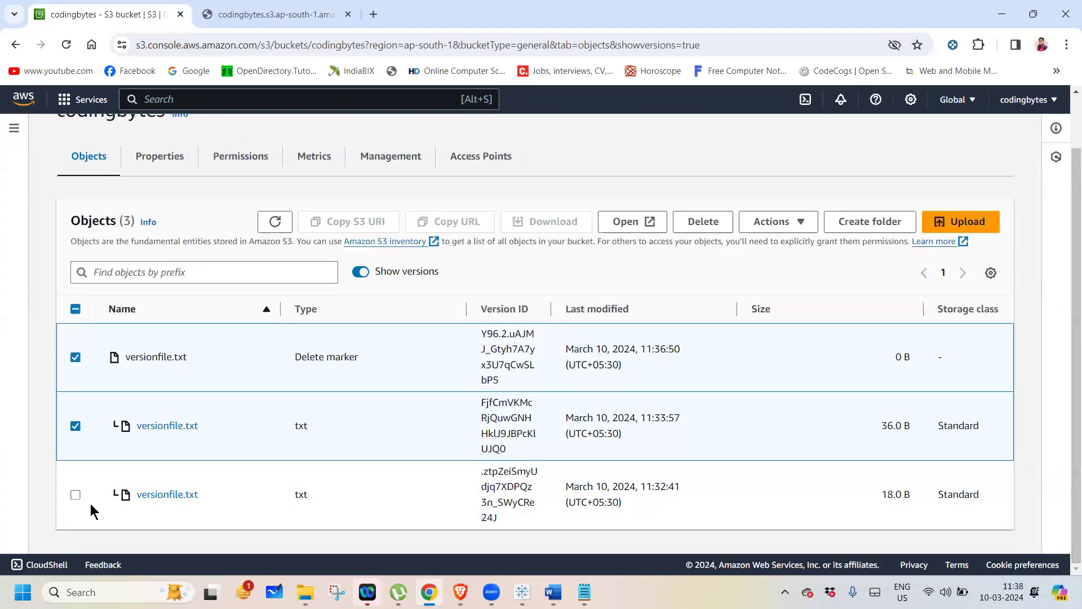
left_click(75, 495)
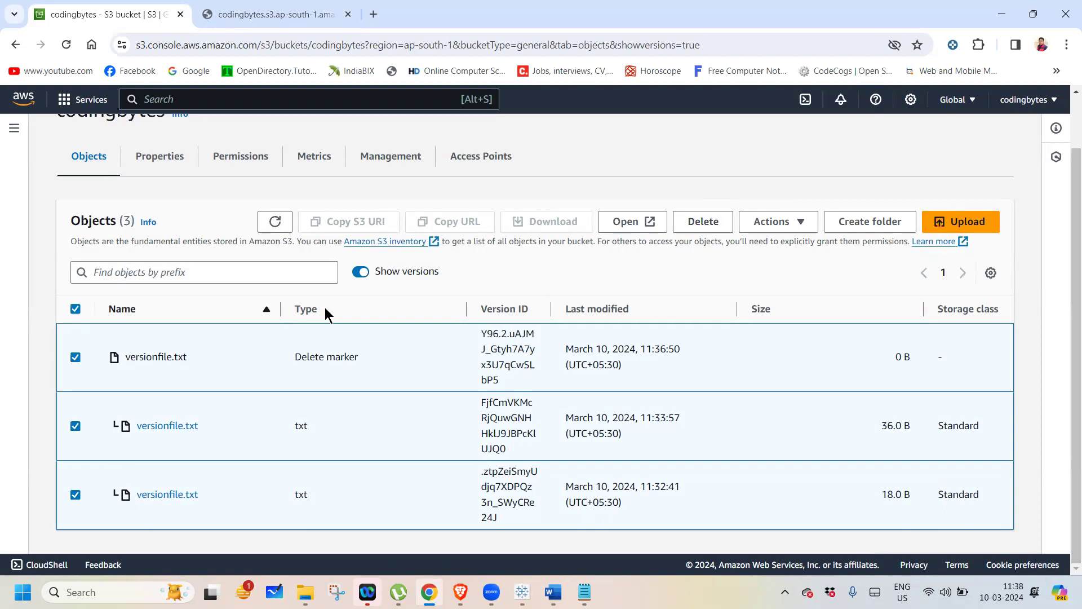
left_click(75, 357)
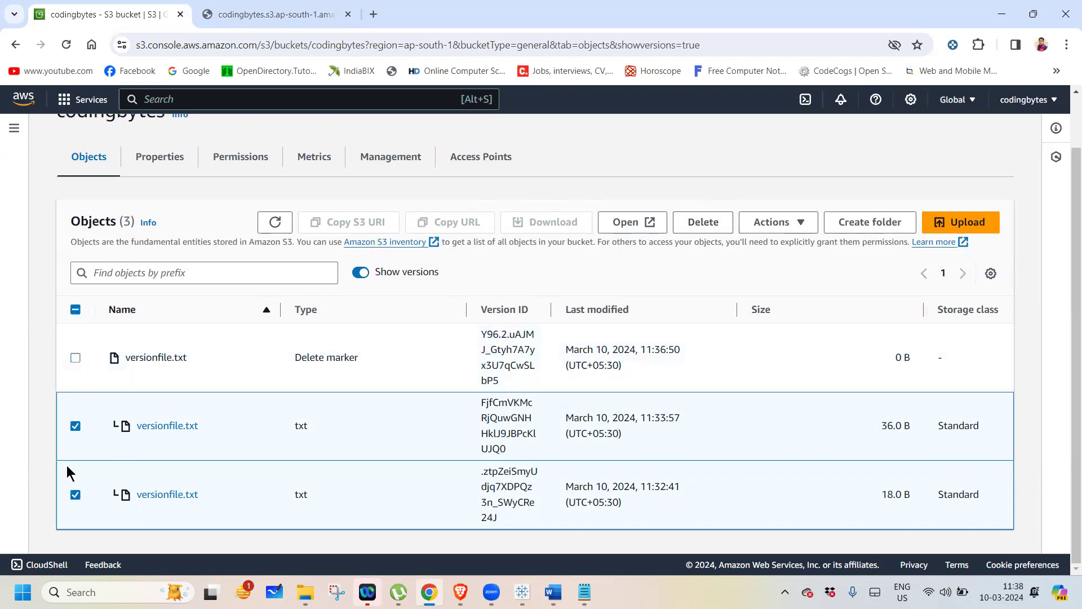
left_click(630, 224)
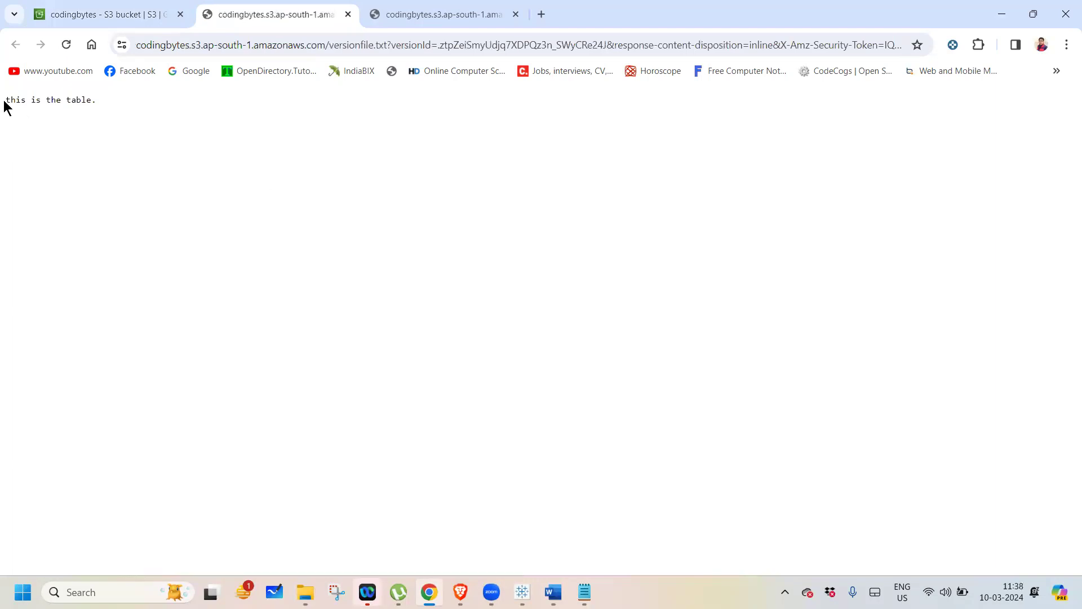
left_click_drag(5, 102, 87, 112)
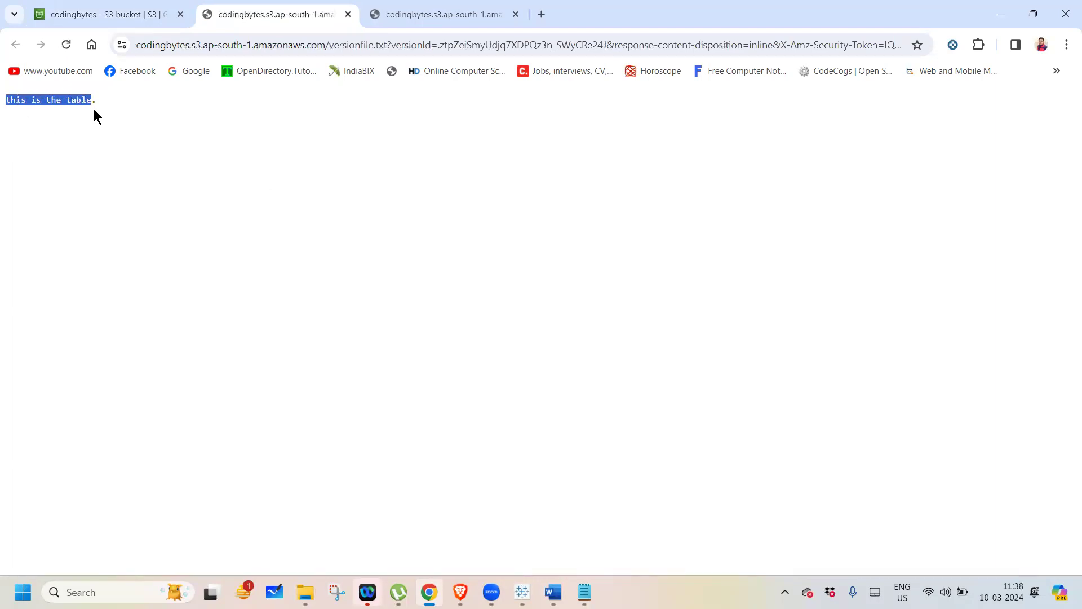
- Open only the 36.0 B version of versionfile.txt from the bucket, read its text, and return to the bucket's version list
left_click(131, 21)
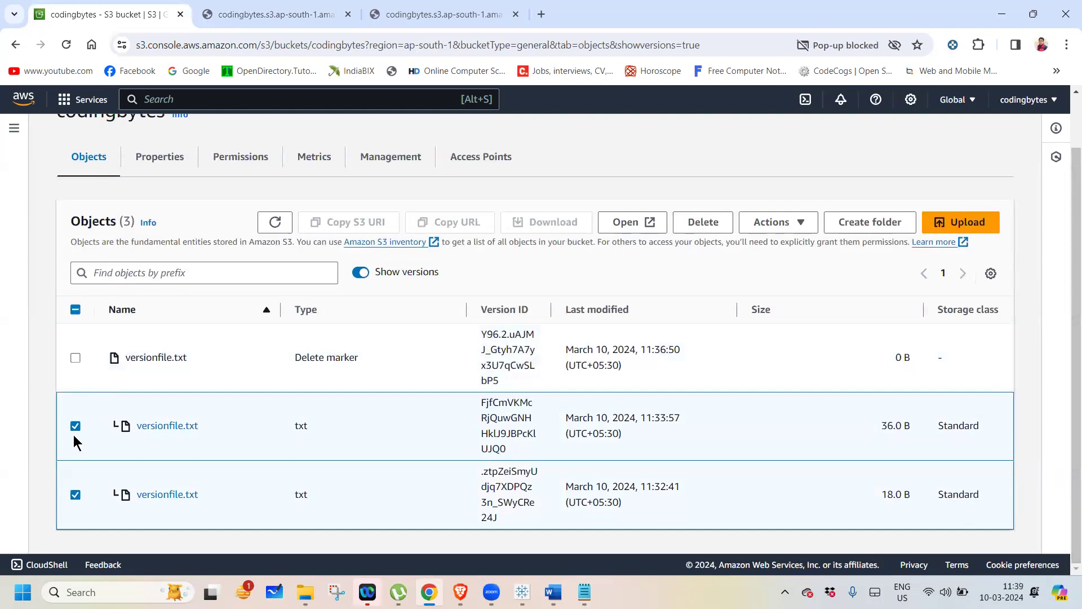
left_click(76, 496)
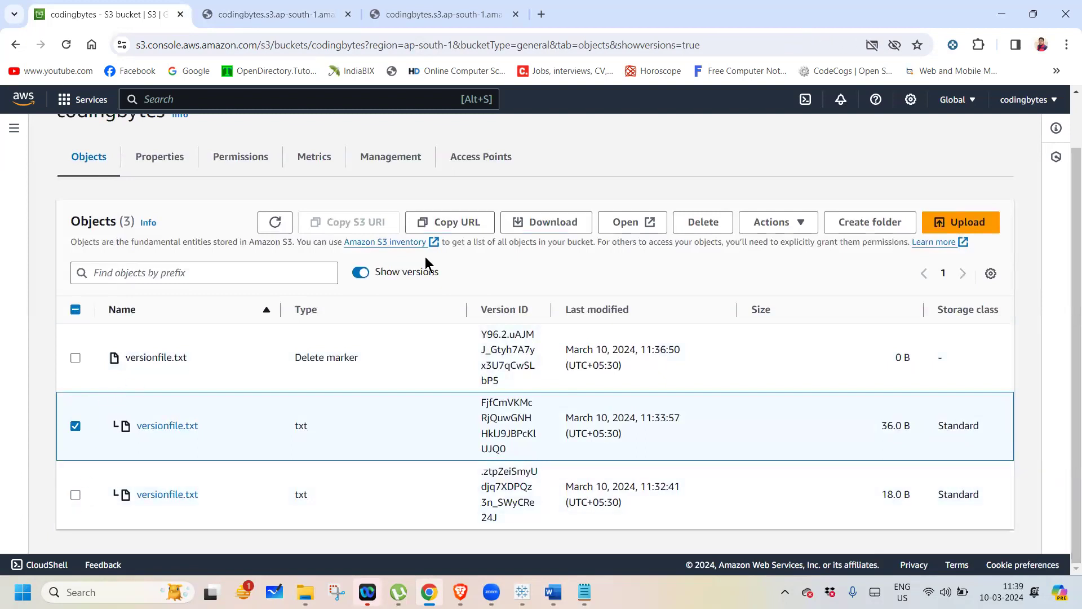
left_click(629, 226)
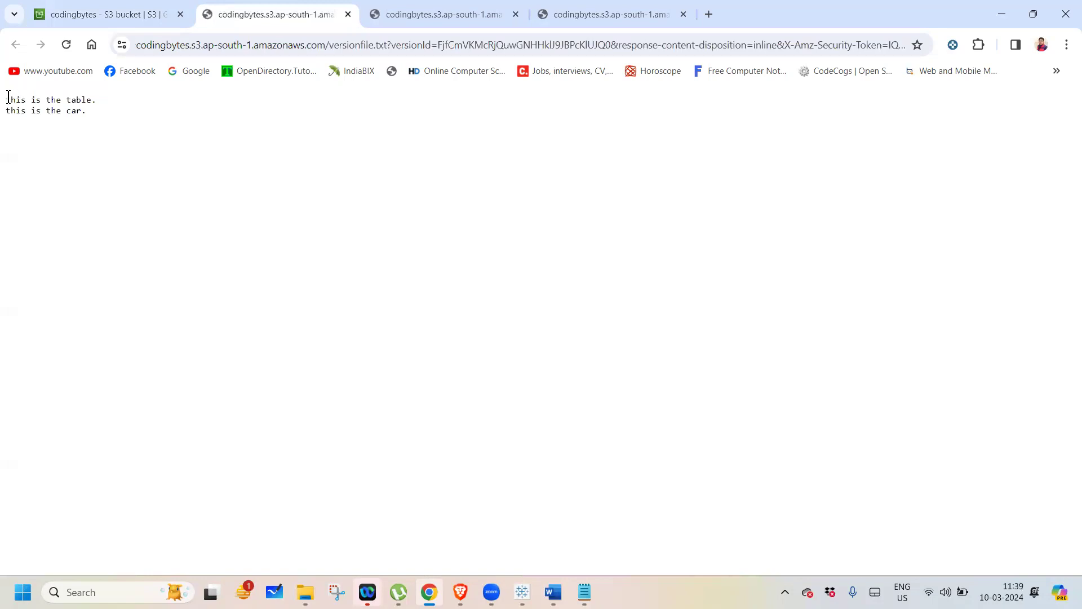
left_click_drag(8, 98, 122, 128)
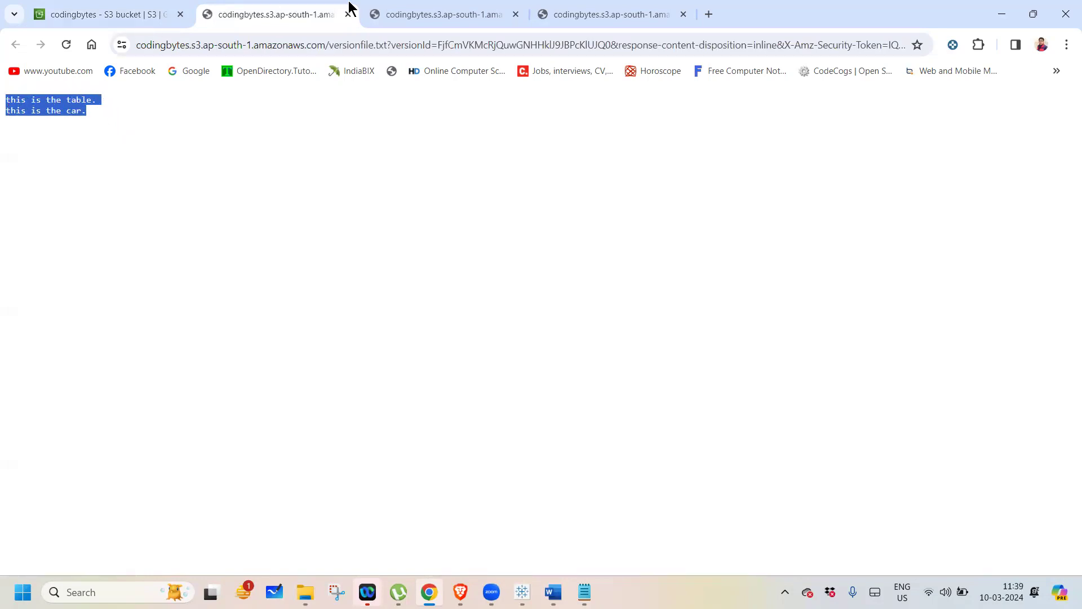
left_click(113, 11)
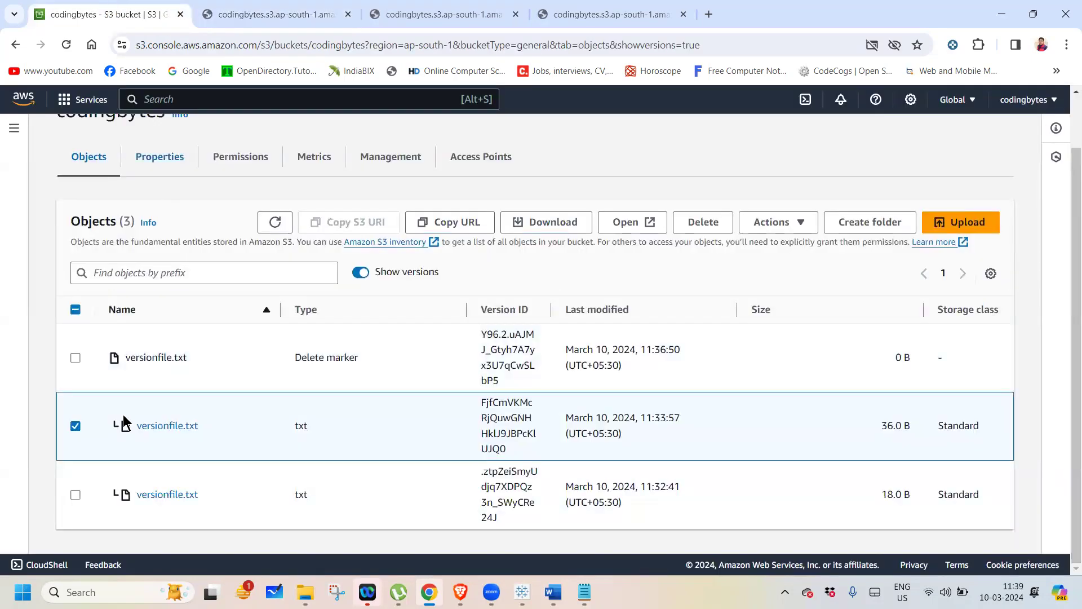
left_click(75, 426)
left_click(76, 495)
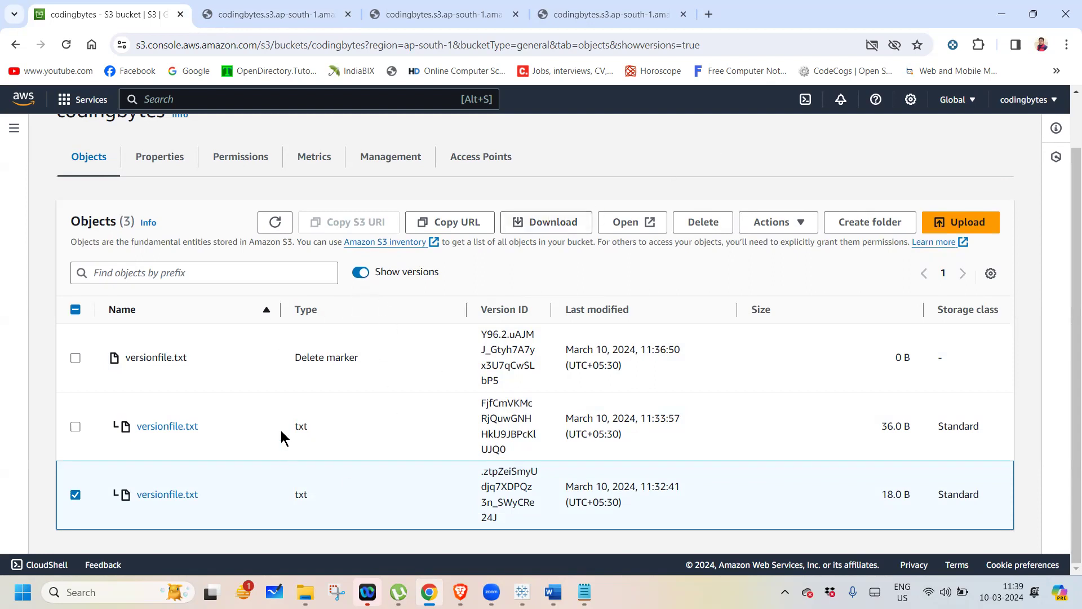
left_click(75, 427)
left_click(75, 357)
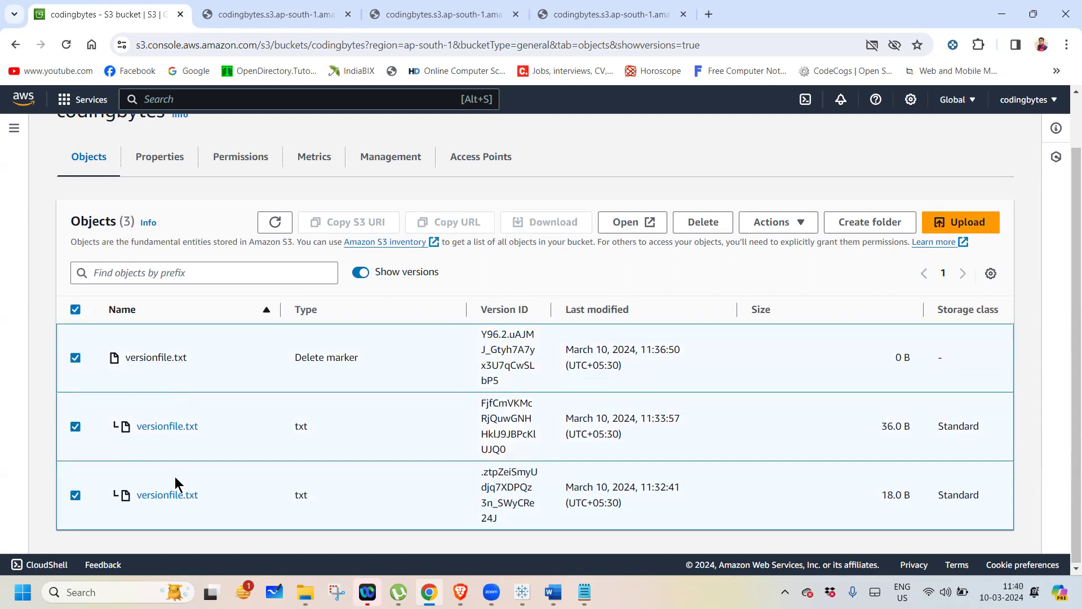
left_click(75, 427)
left_click(76, 495)
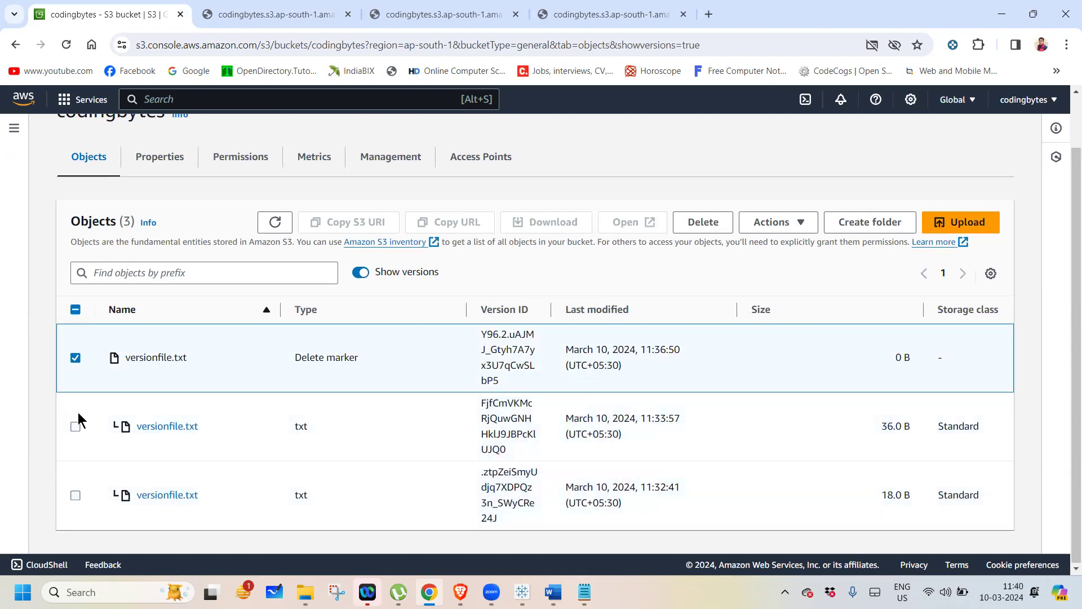
left_click(76, 357)
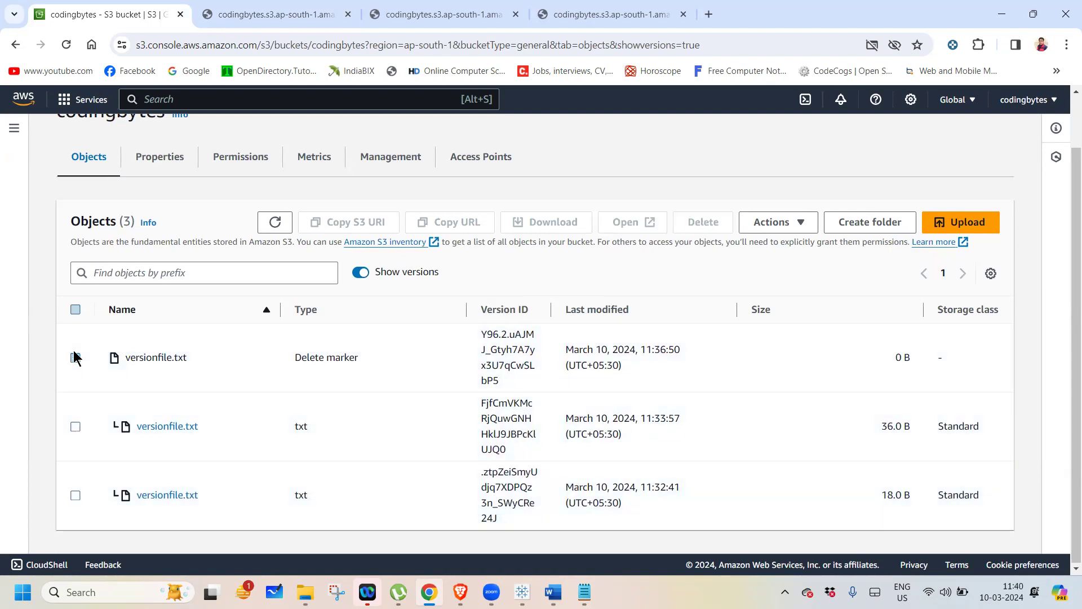
left_click(76, 357)
left_click(75, 358)
- Permanently delete both stored txt versions of versionfile.txt, confirming with "permanently delete", and return to the bucket's version list
left_click(75, 426)
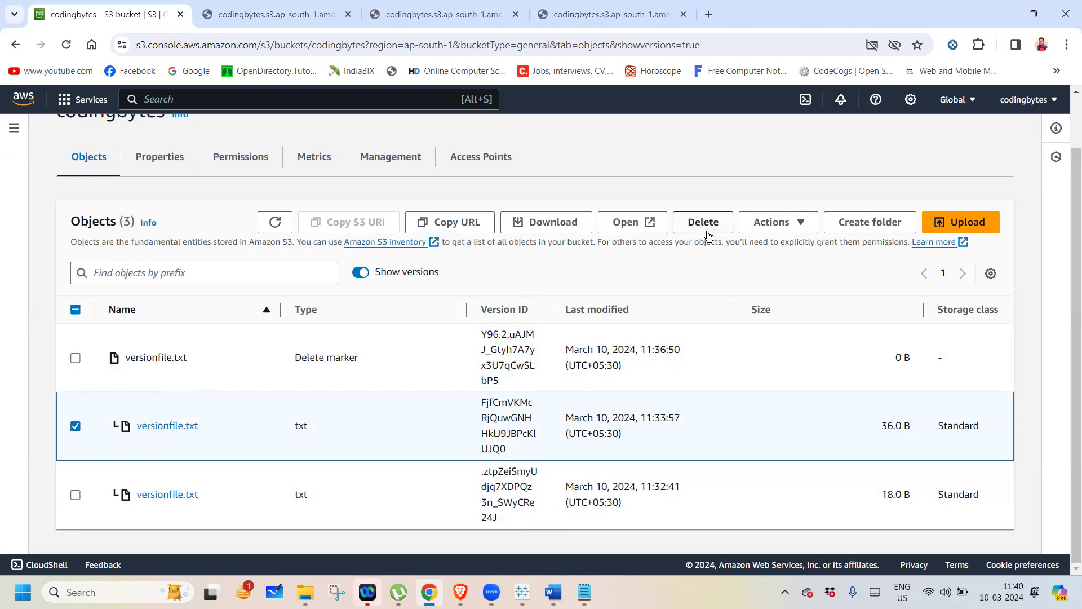
left_click(76, 494)
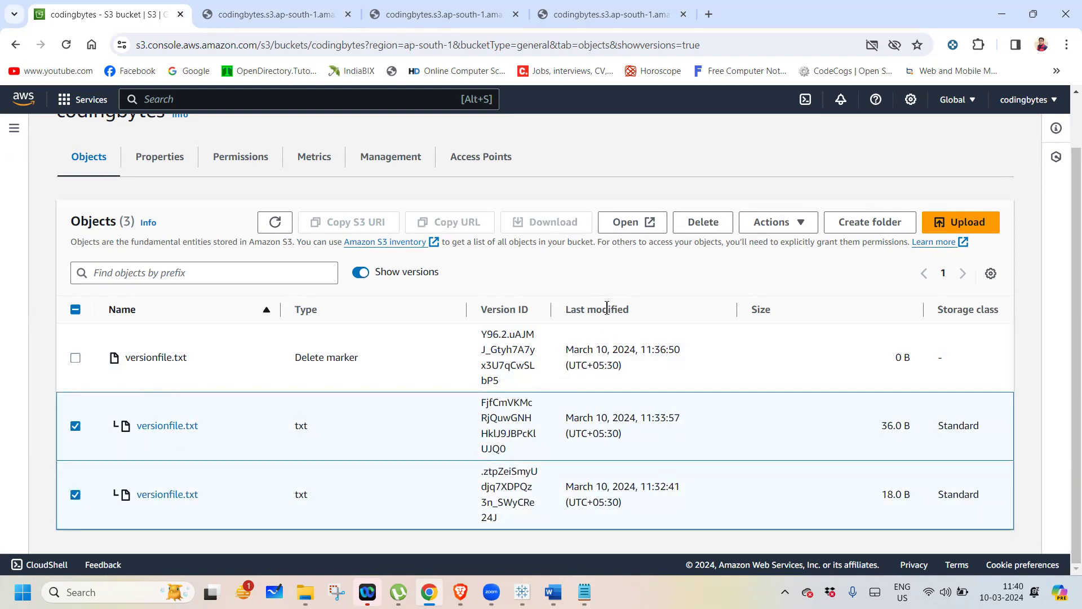
left_click(702, 223)
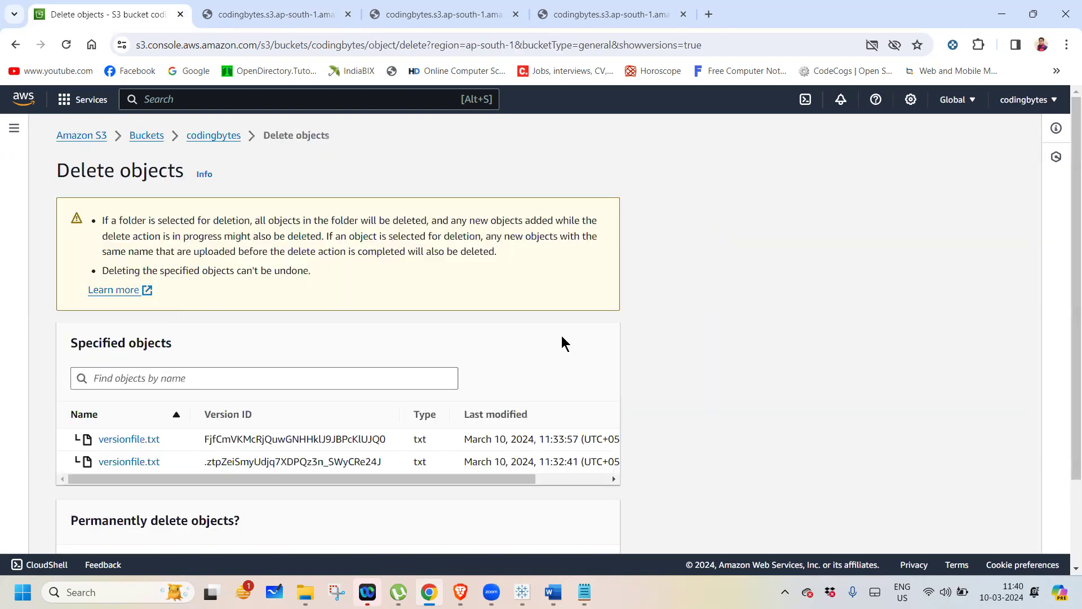
left_click_drag(1065, 250, 1066, 347)
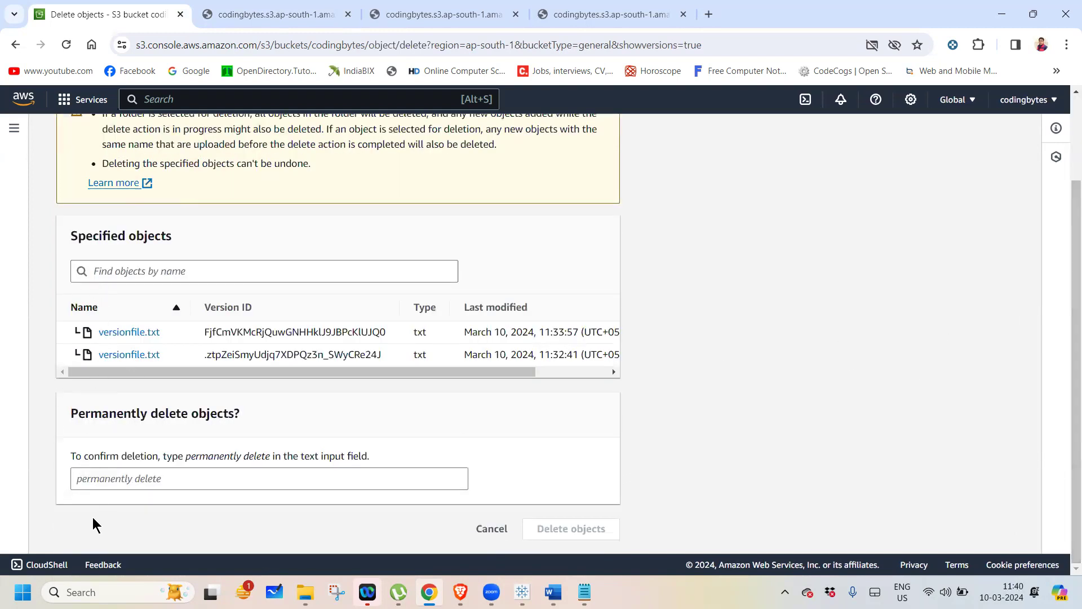
left_click(83, 476)
type("perman")
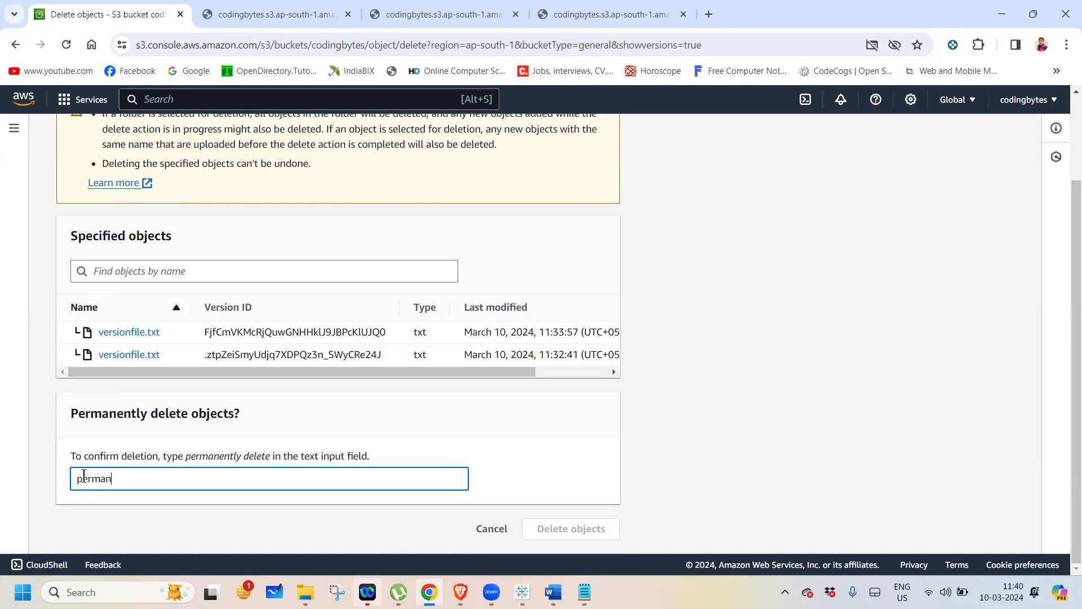
type("ently delete")
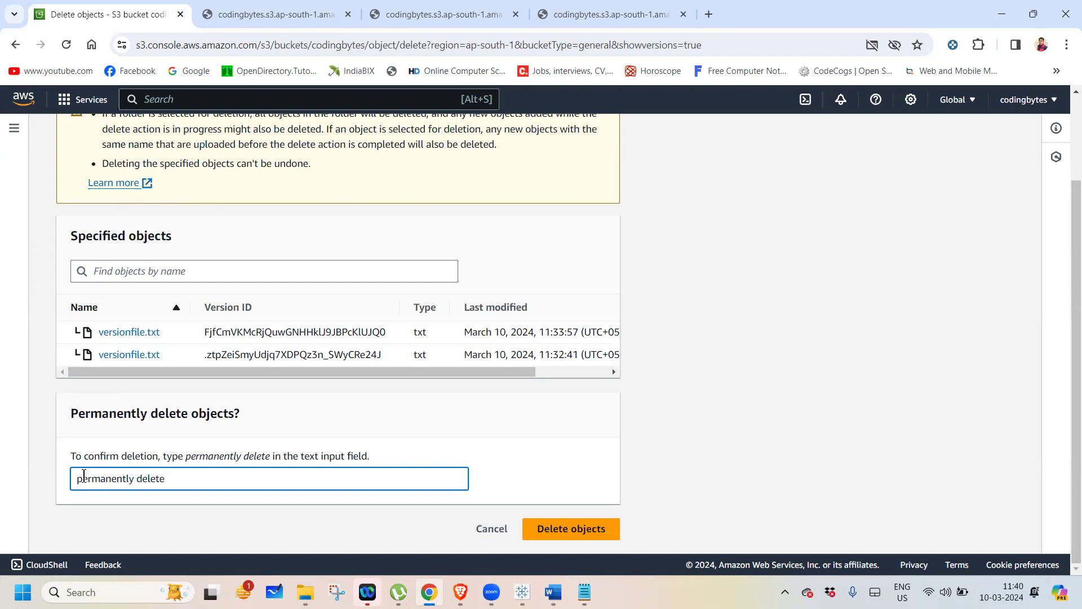
left_click(558, 528)
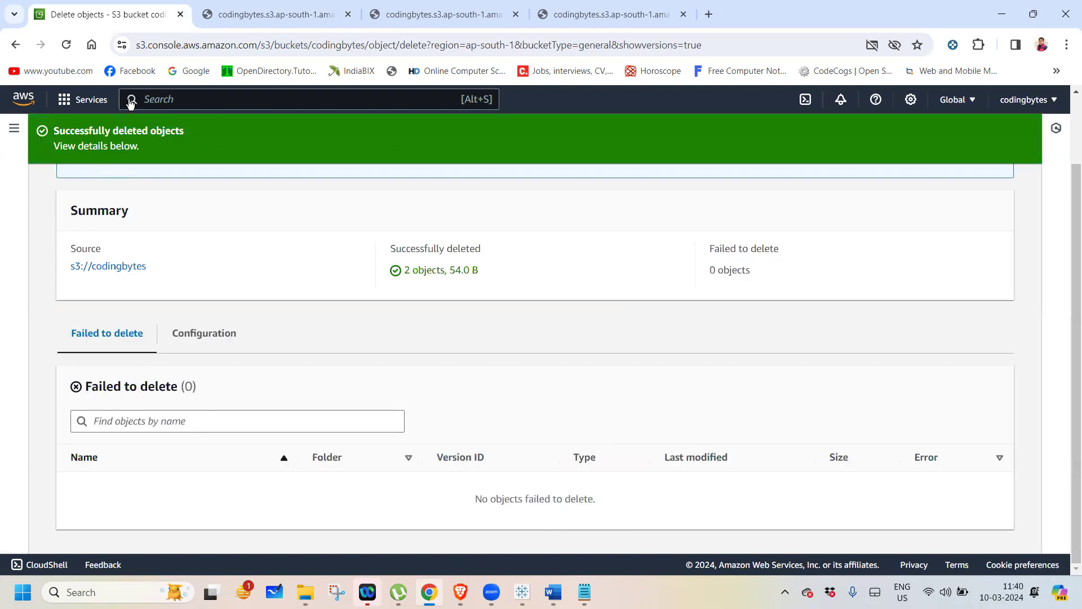
left_click_drag(1076, 217, 1063, 125)
left_click(978, 189)
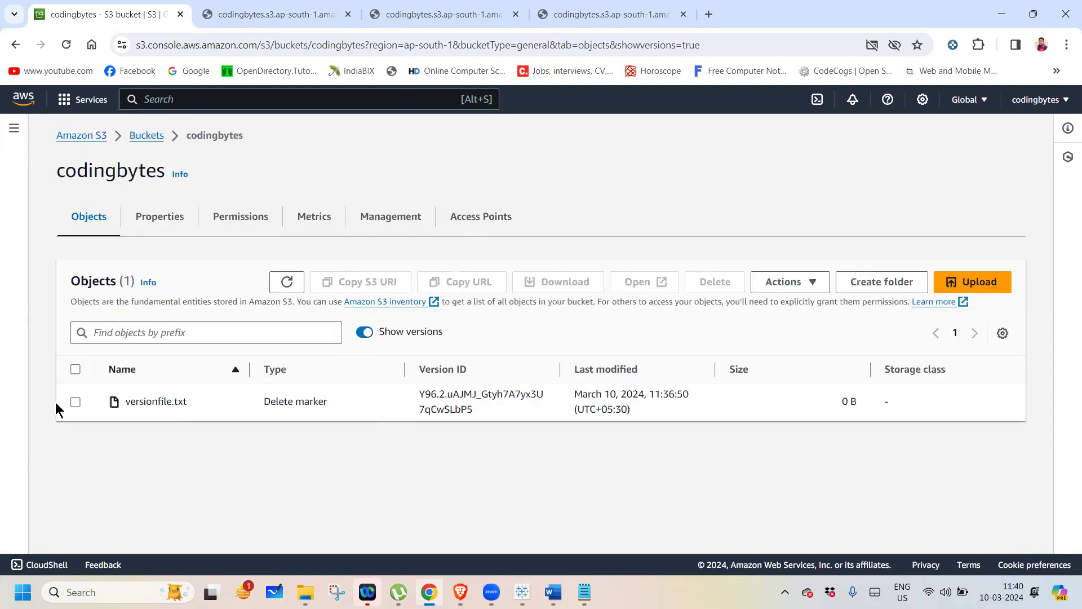
- Permanently delete the delete marker of versionfile.txt, confirming with "permanently delete", and review the deletion summary
left_click(76, 401)
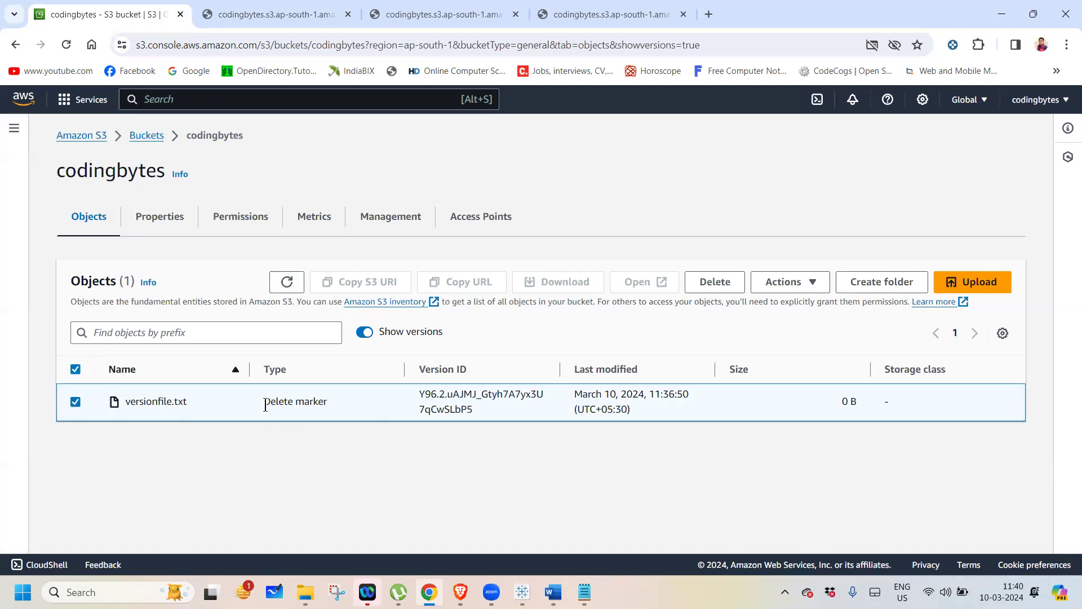
left_click_drag(265, 405, 356, 399)
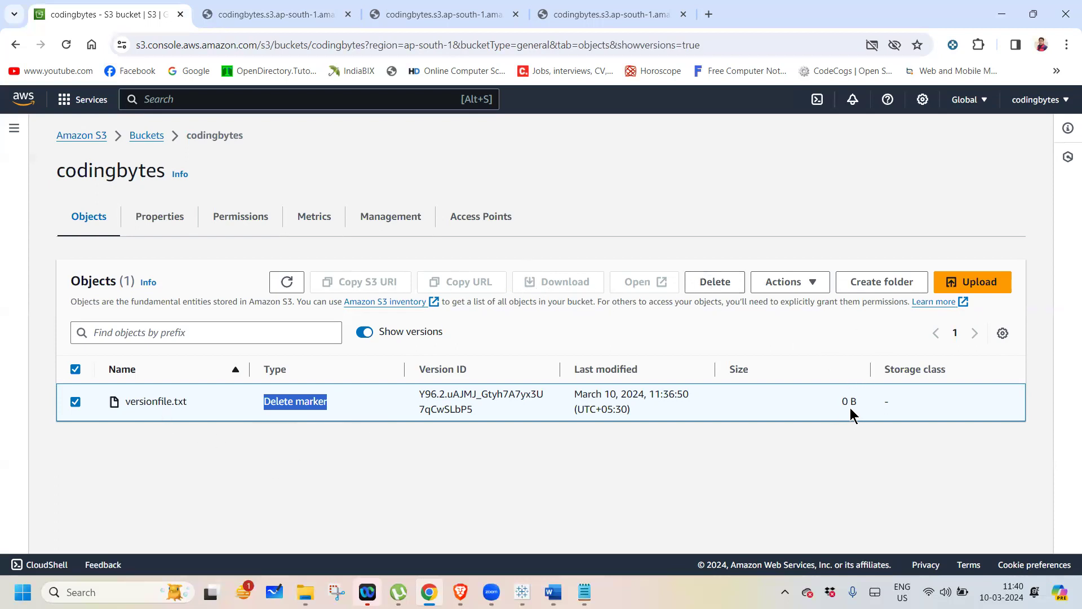
left_click(722, 285)
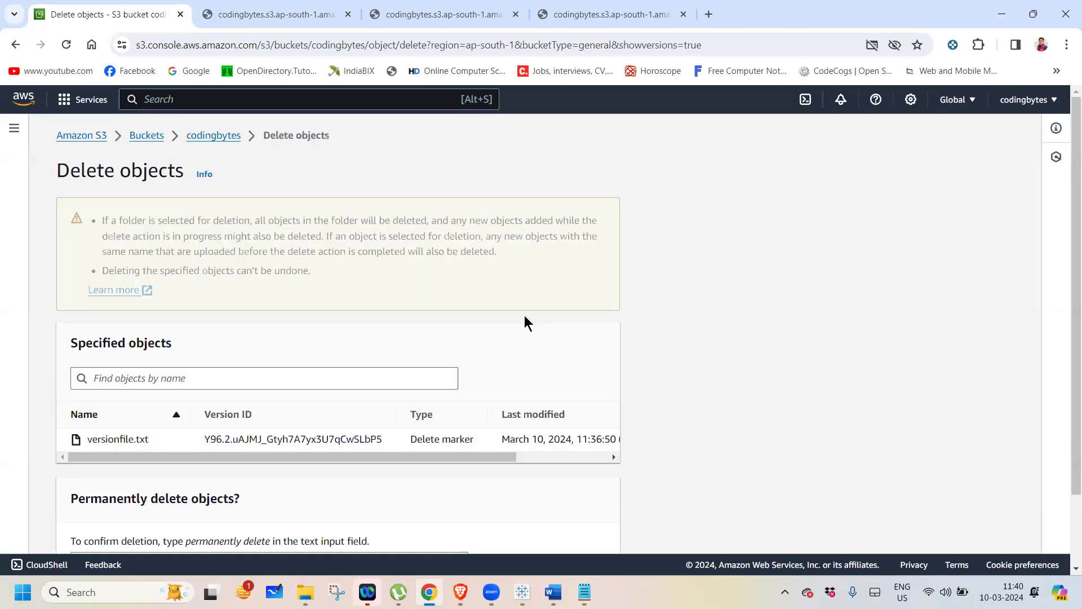
scroll(1067, 372, "down", 1)
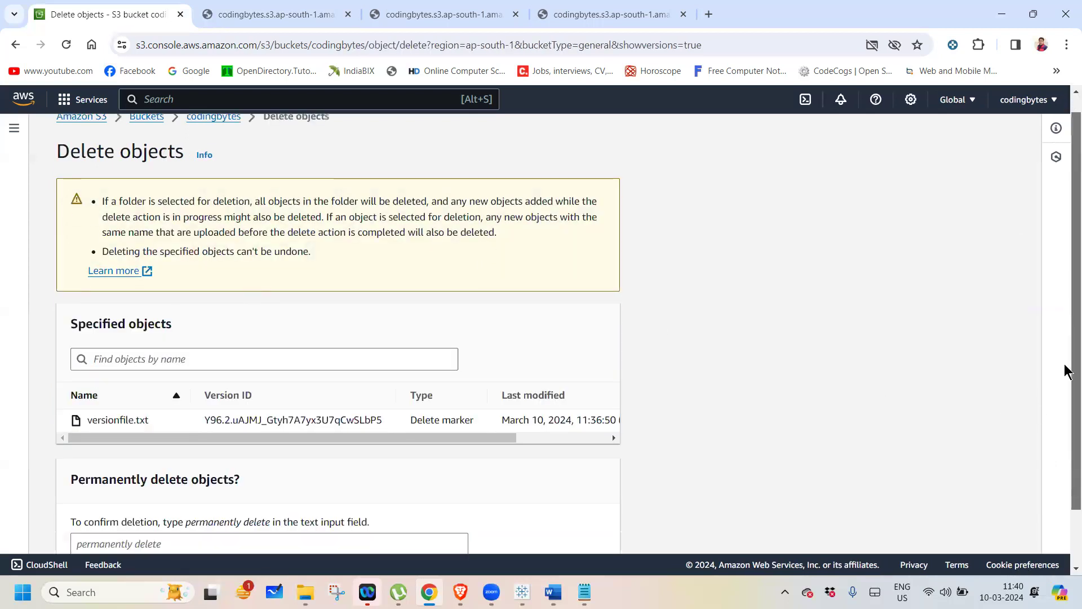
scroll(1066, 372, "down", 1)
left_click(142, 477)
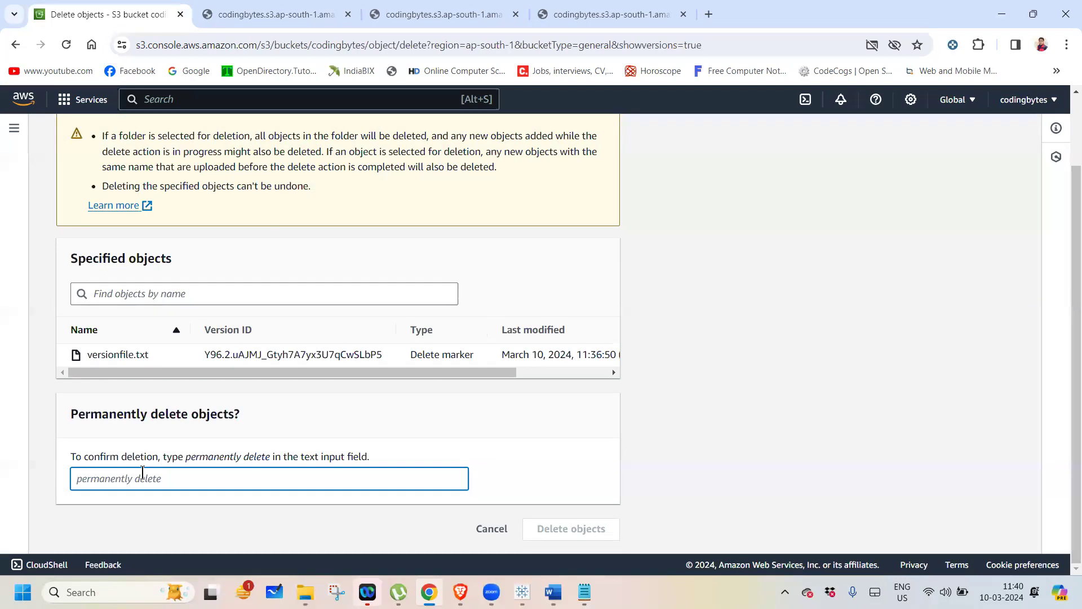
type("pema")
type("ma")
type("nently delt")
type("ete")
left_click(549, 527)
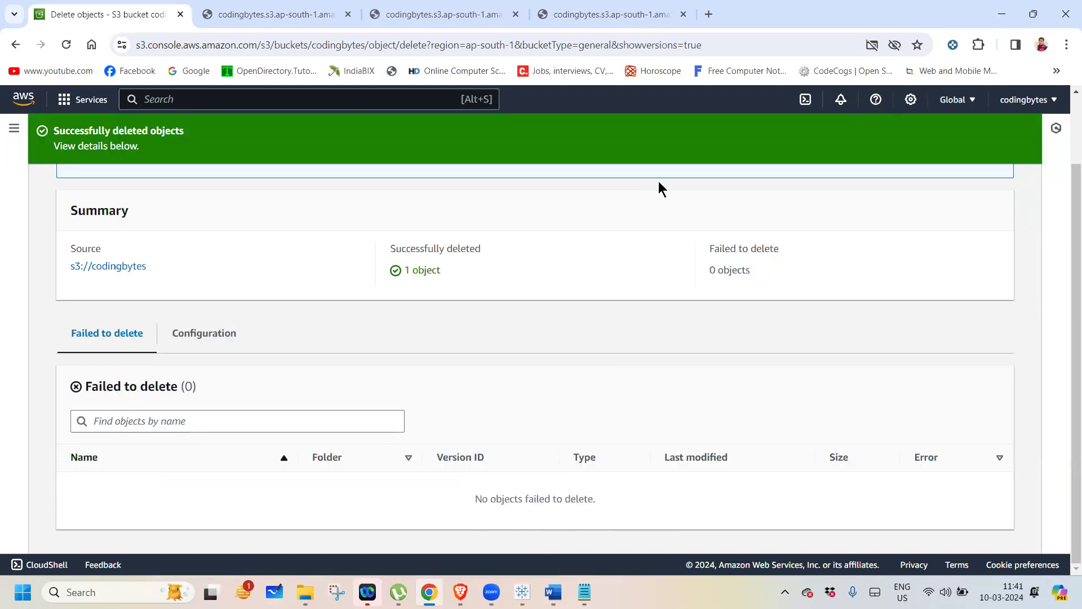
left_click_drag(1065, 343, 1067, 93)
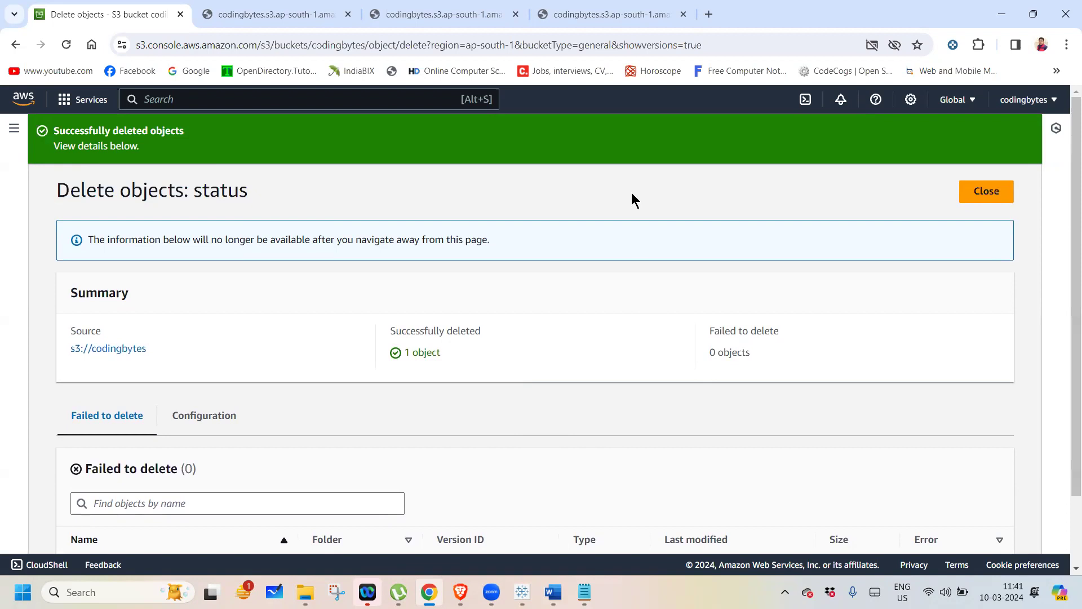
- Switch to Microsoft Whiteboard, open the most recently edited whiteboard, and erase its old node diagram
left_click(274, 592)
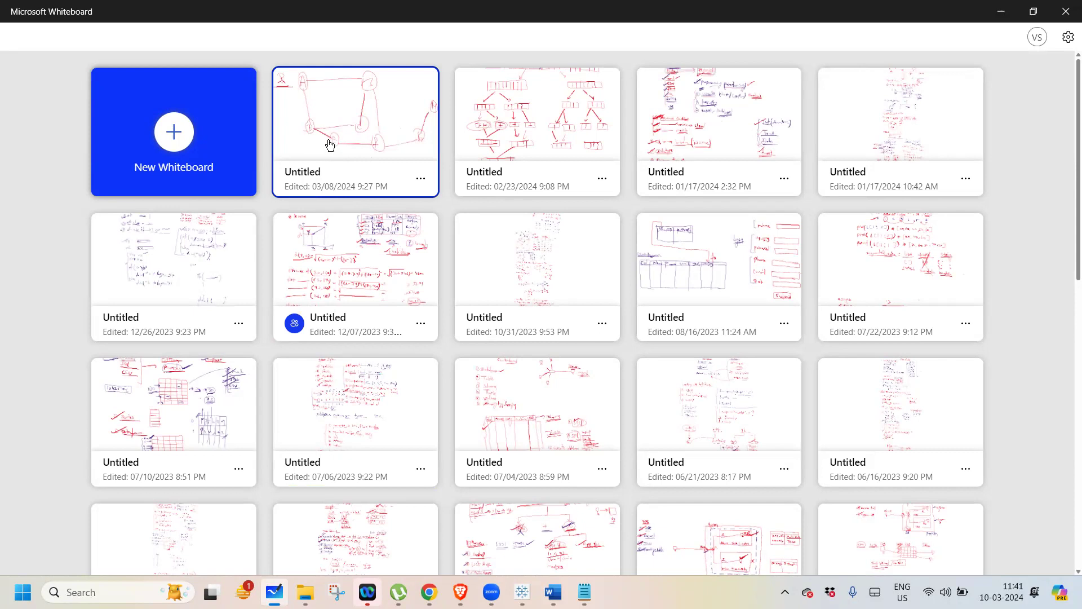
left_click(328, 147)
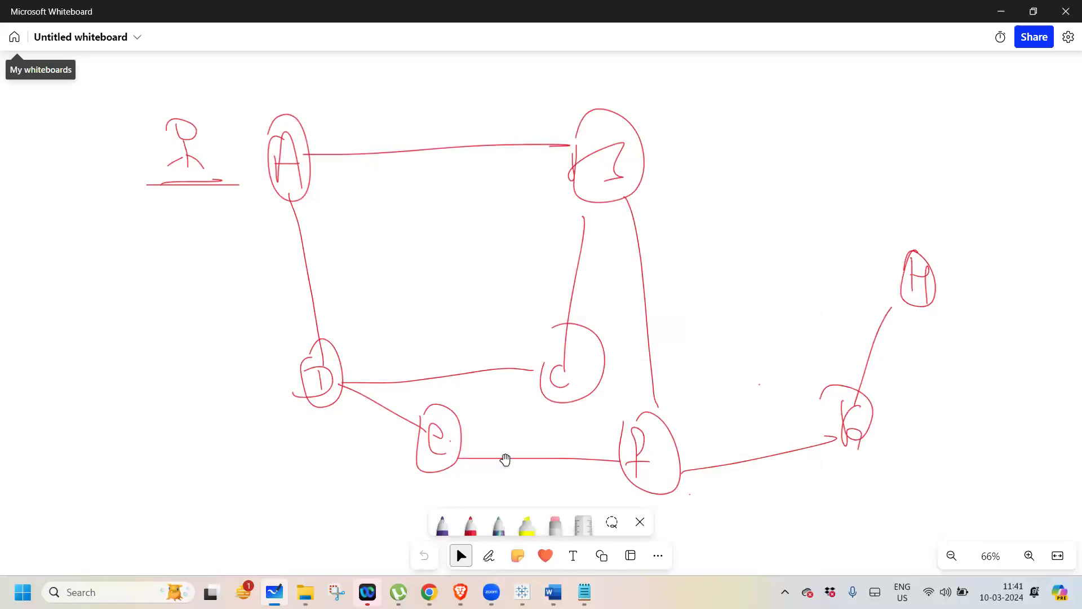
left_click(555, 524)
mouse_move(462, 460)
left_mouse_down()
mouse_move(605, 451)
mouse_move(815, 379)
mouse_move(891, 254)
mouse_move(623, 324)
mouse_move(516, 427)
mouse_move(628, 372)
mouse_move(290, 244)
mouse_move(229, 150)
mouse_move(151, 183)
mouse_move(555, 203)
mouse_move(652, 184)
left_mouse_up()
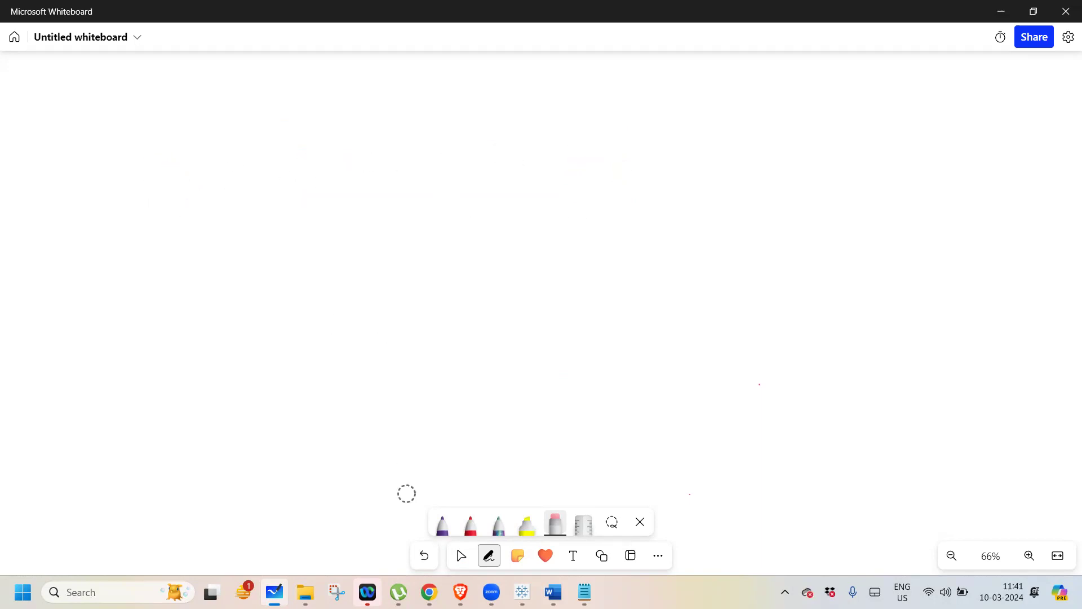
- Draw two large red boxes side by side for the regions and label the right-hand one "mumbai" with an underline
left_click(470, 523)
mouse_move(256, 119)
left_mouse_down()
mouse_move(260, 356)
mouse_move(512, 131)
mouse_move(514, 316)
mouse_move(250, 343)
left_mouse_up()
left_click_drag(741, 146, 723, 328)
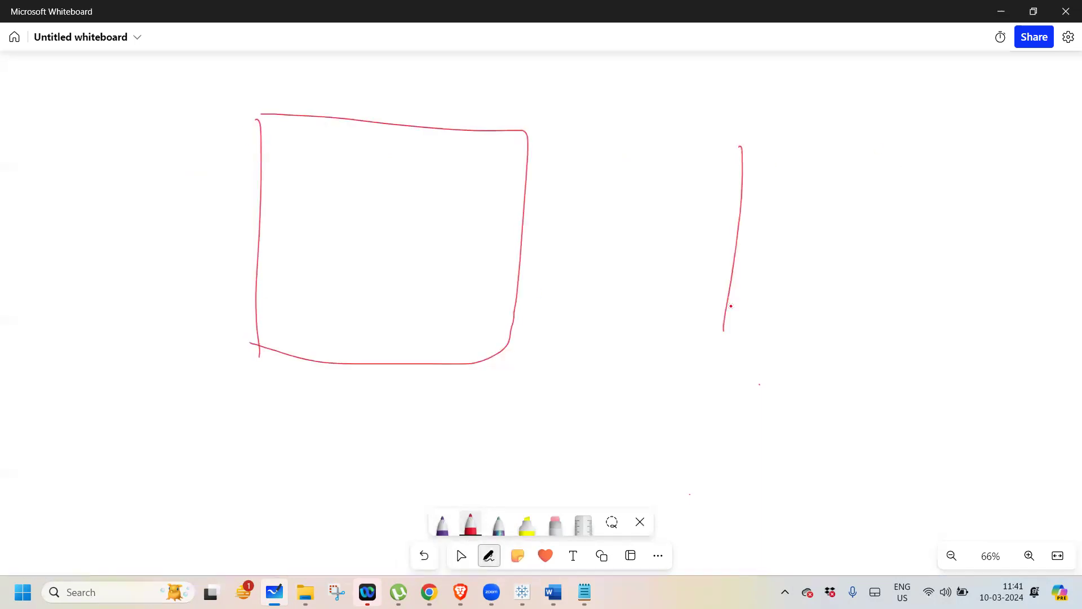
mouse_move(755, 151)
left_mouse_down()
mouse_move(964, 147)
mouse_move(941, 326)
mouse_move(710, 374)
mouse_move(726, 324)
left_mouse_up()
left_click_drag(744, 118, 886, 135)
left_click(878, 102)
left_click_drag(786, 145, 878, 146)
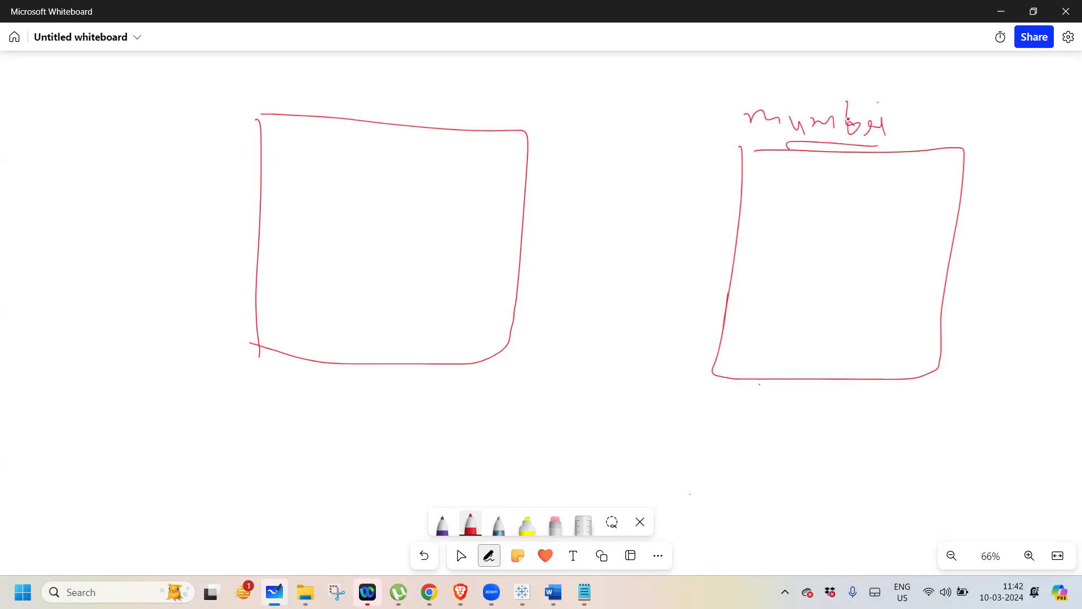
- Write the label "us-east" above the left-hand region box and underline it
mouse_move(305, 85)
left_mouse_down()
mouse_move(394, 107)
mouse_move(436, 100)
left_mouse_up()
left_click_drag(423, 82, 418, 123)
left_click_drag(350, 117, 459, 131)
left_click_drag(290, 98, 385, 119)
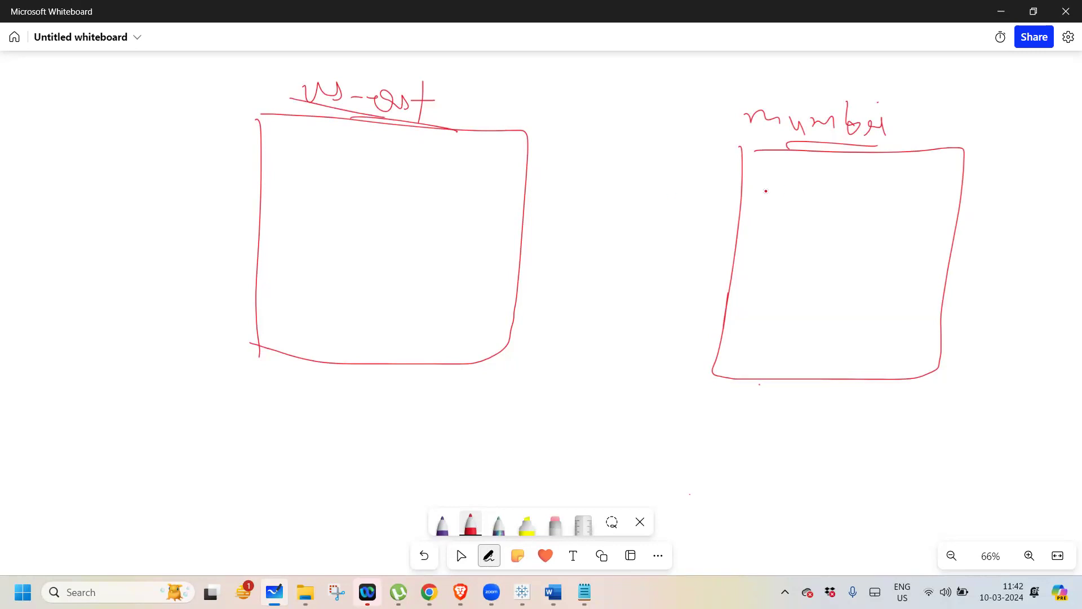
- Write an underlined "S1" inside the mumbai box and sketch a bucket beneath it in red
mouse_move(776, 181)
left_mouse_down()
mouse_move(758, 200)
mouse_move(778, 214)
left_mouse_up()
mouse_move(762, 216)
left_mouse_down()
mouse_move(805, 215)
mouse_move(749, 316)
left_mouse_up()
left_click_drag(757, 241, 761, 295)
left_click(555, 524)
left_click(470, 524)
left_click_drag(757, 249, 776, 293)
left_click_drag(820, 259, 816, 301)
mouse_move(780, 244)
left_mouse_down()
mouse_move(820, 262)
mouse_move(783, 247)
left_mouse_up()
left_click_drag(805, 294, 784, 291)
- Circle the "us-east" label and sketch a bucket labelled "S2" inside that region's box
mouse_move(419, 128)
left_mouse_down()
mouse_move(347, 56)
mouse_move(298, 112)
mouse_move(405, 129)
left_mouse_up()
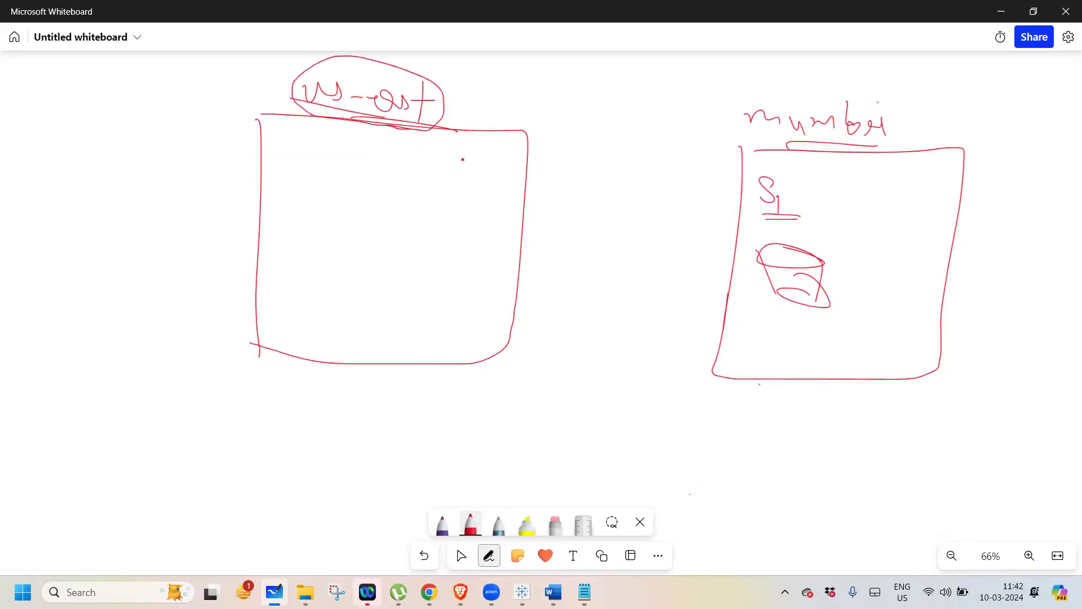
mouse_move(489, 193)
left_mouse_down()
mouse_move(466, 207)
mouse_move(506, 219)
mouse_move(465, 271)
left_mouse_up()
mouse_move(498, 240)
left_mouse_down()
mouse_move(485, 275)
mouse_move(456, 240)
mouse_move(464, 270)
left_mouse_up()
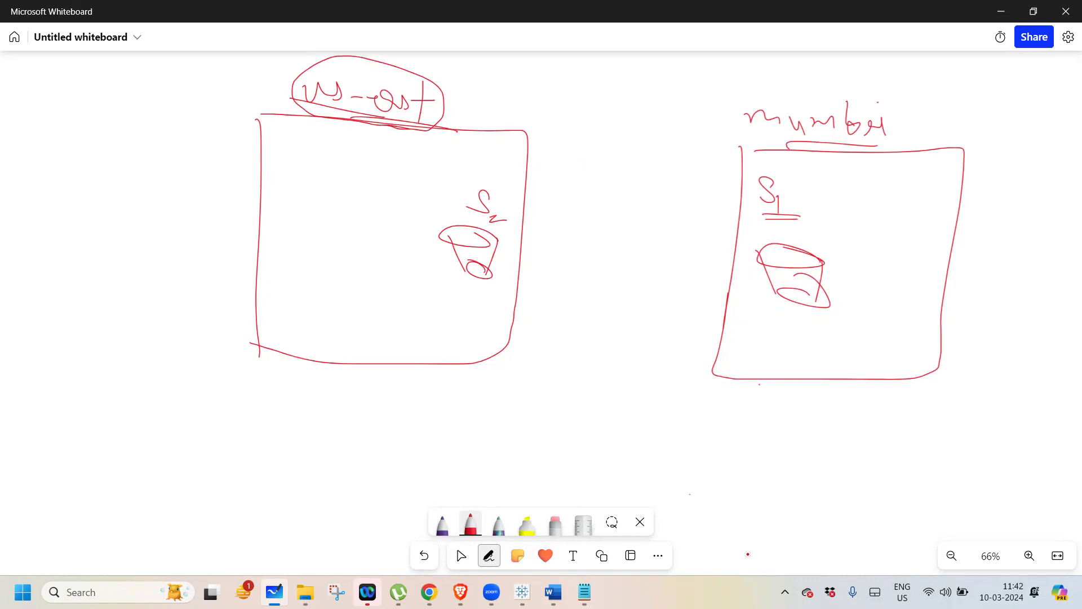
- Draw a small client box below the mumbai region, connect it to the S1 bucket, and draw an arrow from S1 to the S2 bucket
left_click_drag(718, 480, 746, 481)
mouse_move(749, 508)
left_mouse_down()
mouse_move(746, 480)
mouse_move(740, 517)
left_mouse_up()
left_click_drag(737, 479, 820, 316)
mouse_move(809, 275)
left_mouse_down()
mouse_move(816, 304)
mouse_move(781, 274)
mouse_move(795, 308)
left_mouse_up()
mouse_move(749, 247)
left_mouse_down()
mouse_move(543, 188)
mouse_move(479, 229)
mouse_move(502, 219)
left_mouse_up()
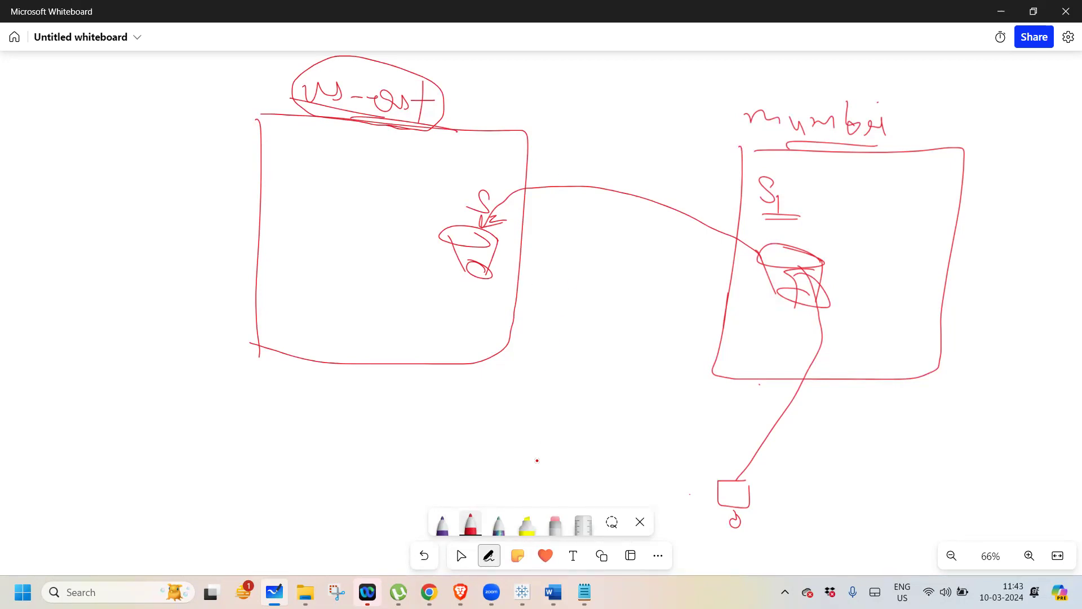
- Switch back to the S3 console in Chrome and close the deletion status to return to the codingbytes bucket
mouse_move(552, 590)
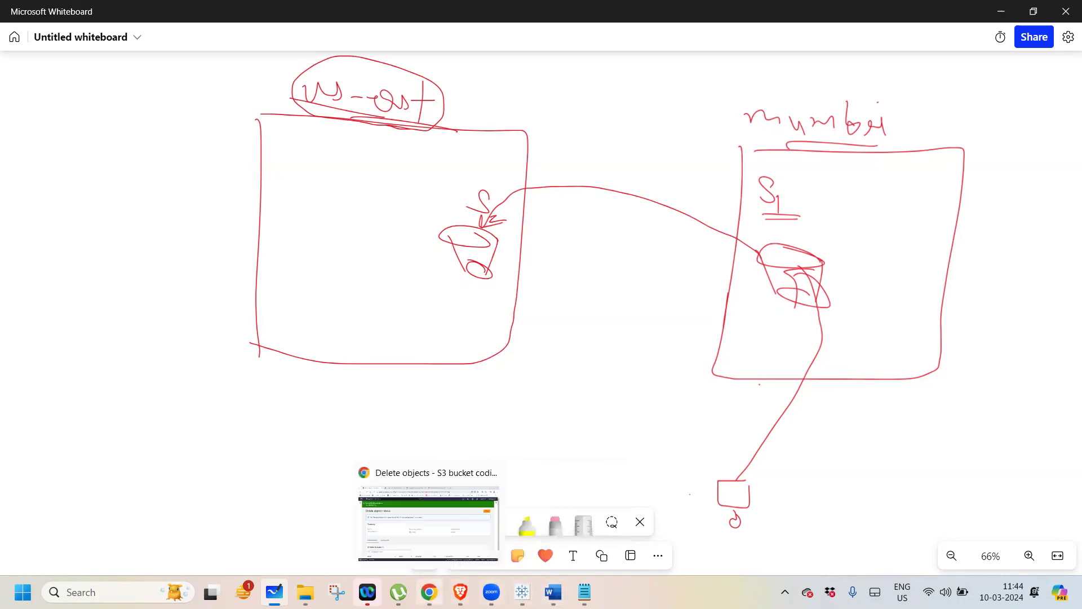
left_click(429, 592)
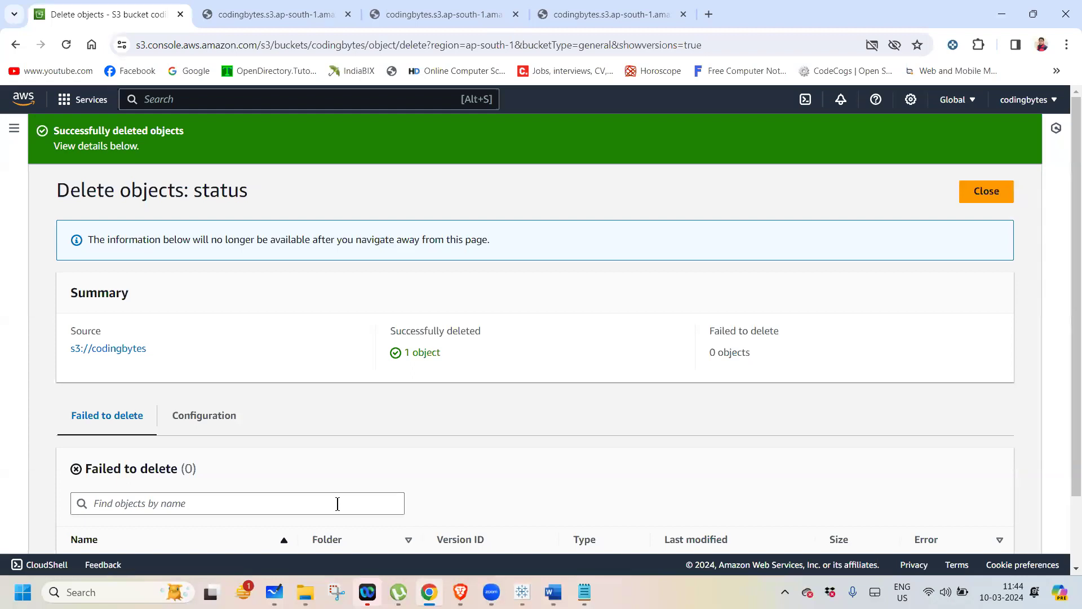
left_click(974, 195)
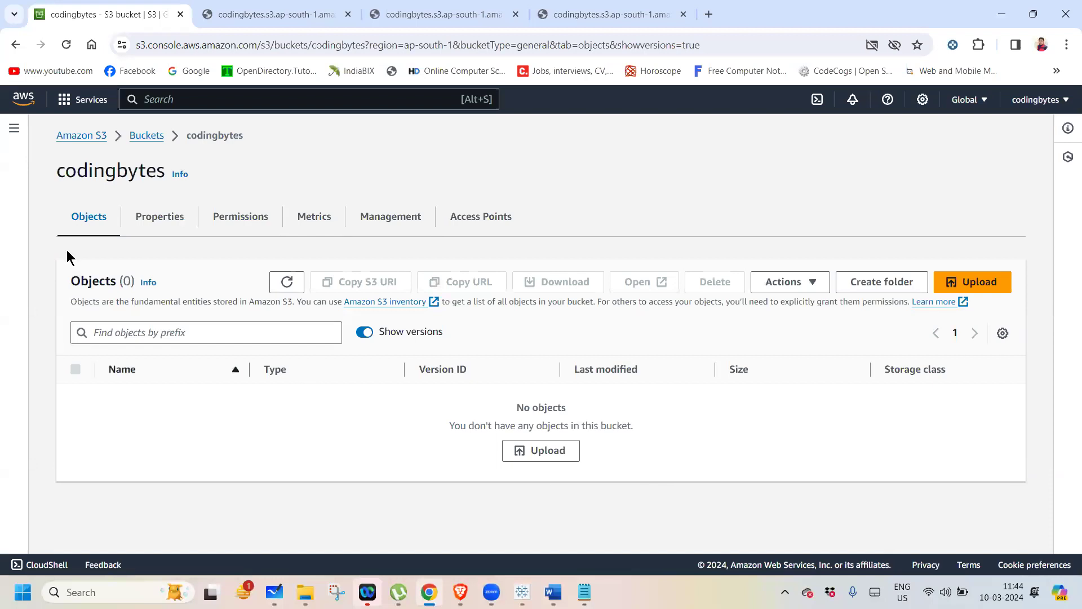
- Delete the codingbytes bucket from the general purpose buckets list, confirming with the bucket name "codingbytes"
left_click(137, 137)
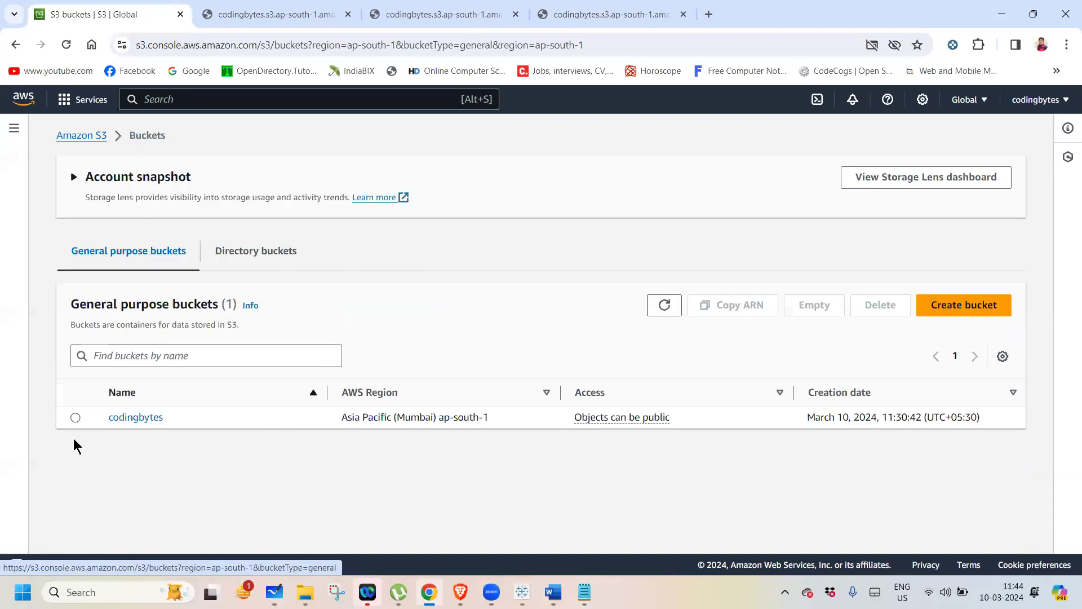
left_click(73, 417)
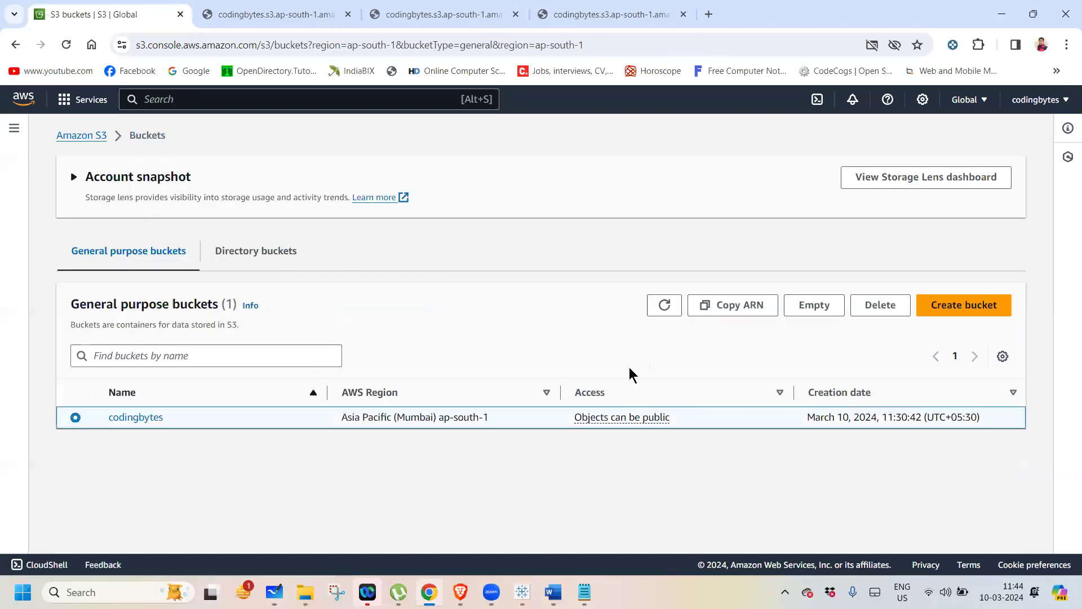
left_click(877, 305)
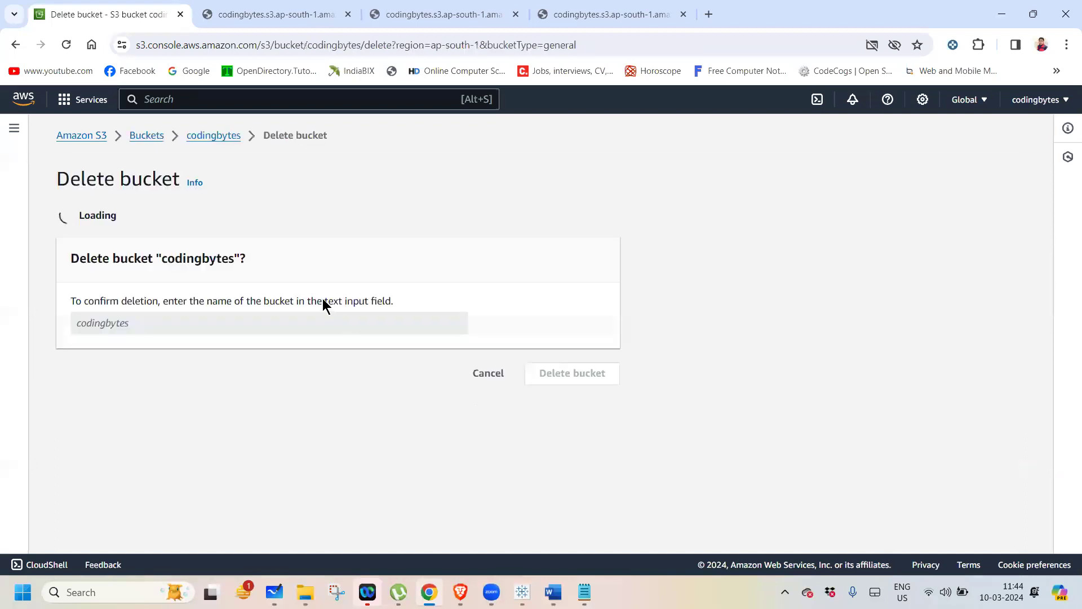
left_click(191, 442)
type("codi")
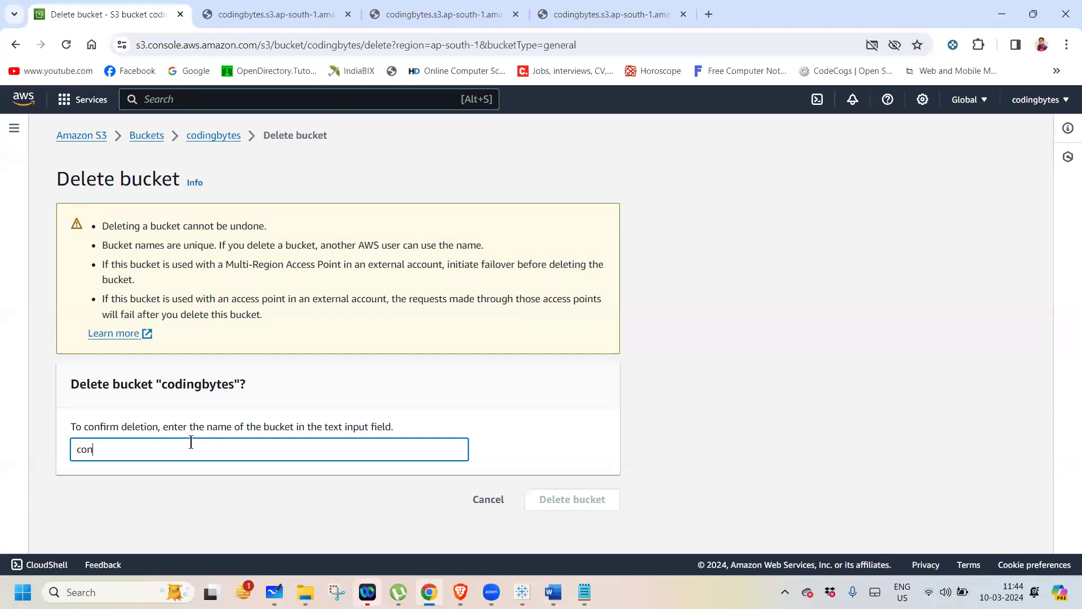
type("ngbytes")
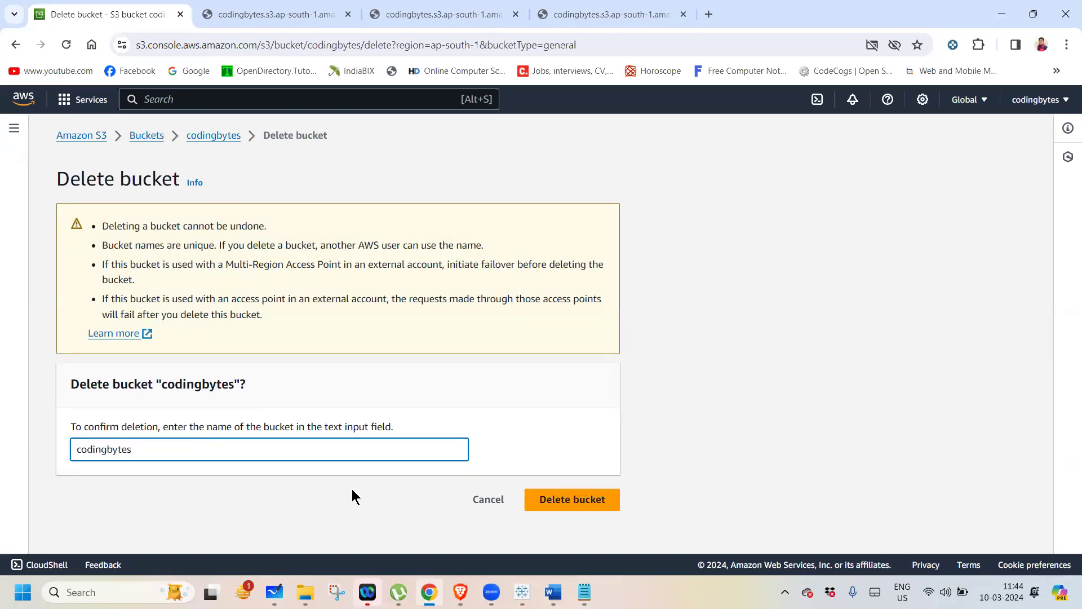
left_click(562, 496)
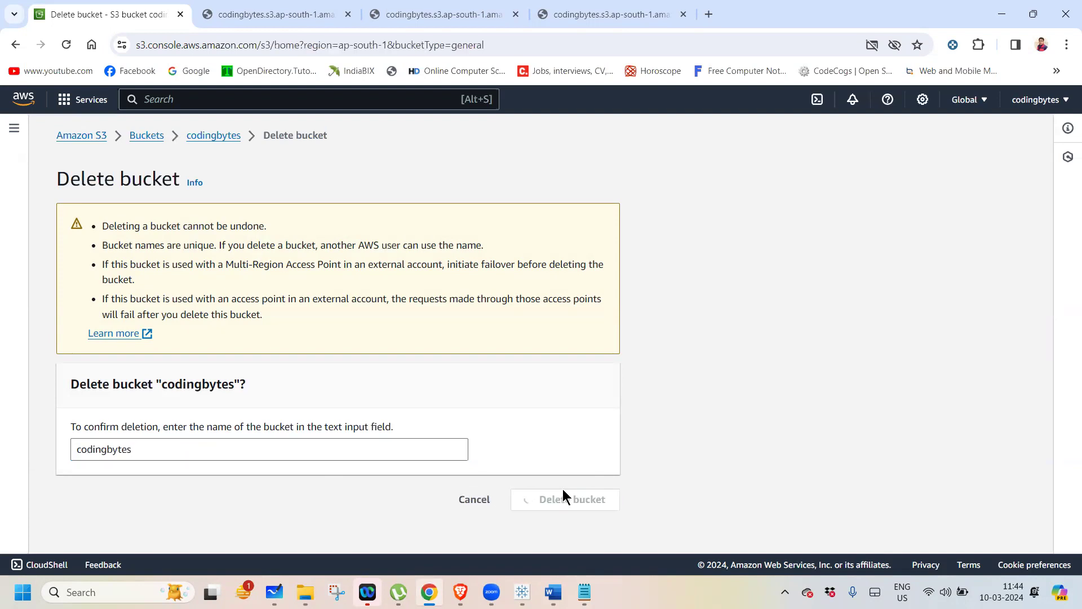
mouse_move(492, 591)
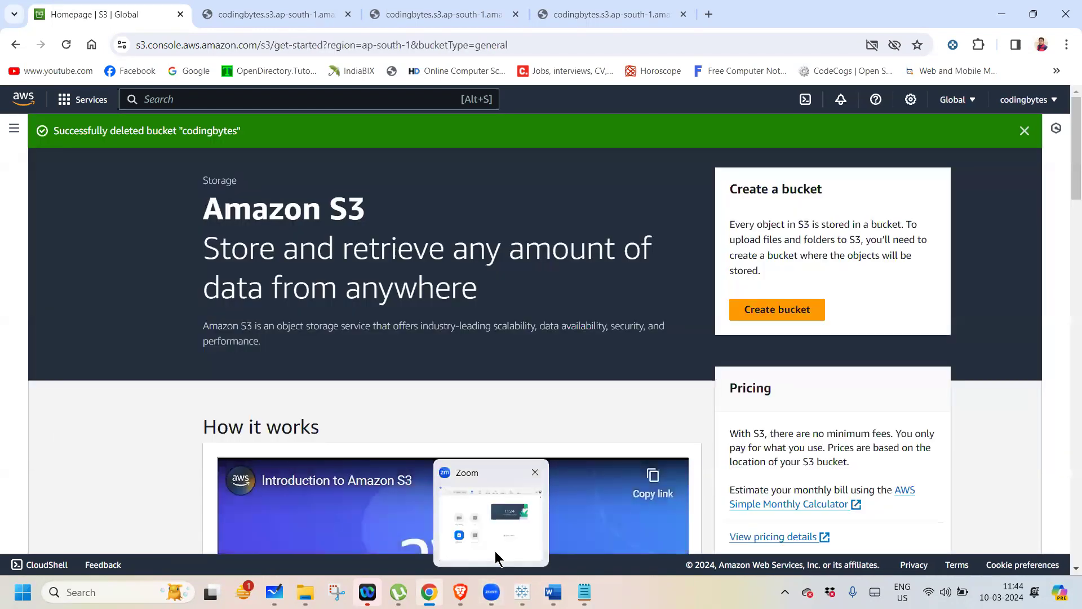